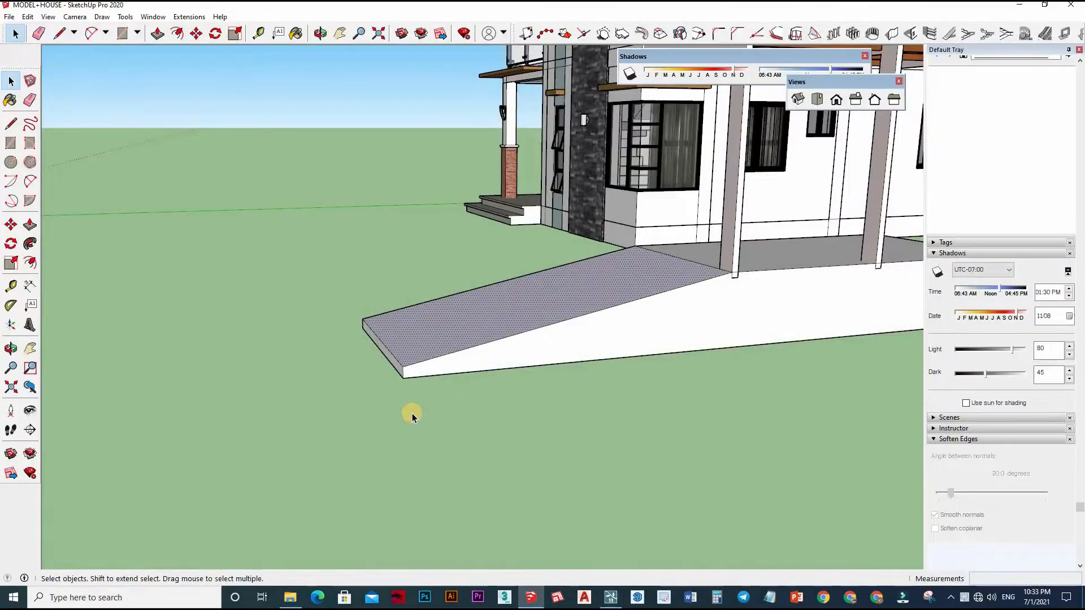
Move the low front end face of the driveway ramp to a new position on the ground.
{"action": "left_click_drag", "start_coordinate": [348, 297], "coordinate": [412, 413]}
{"action": "key", "text": "m"}
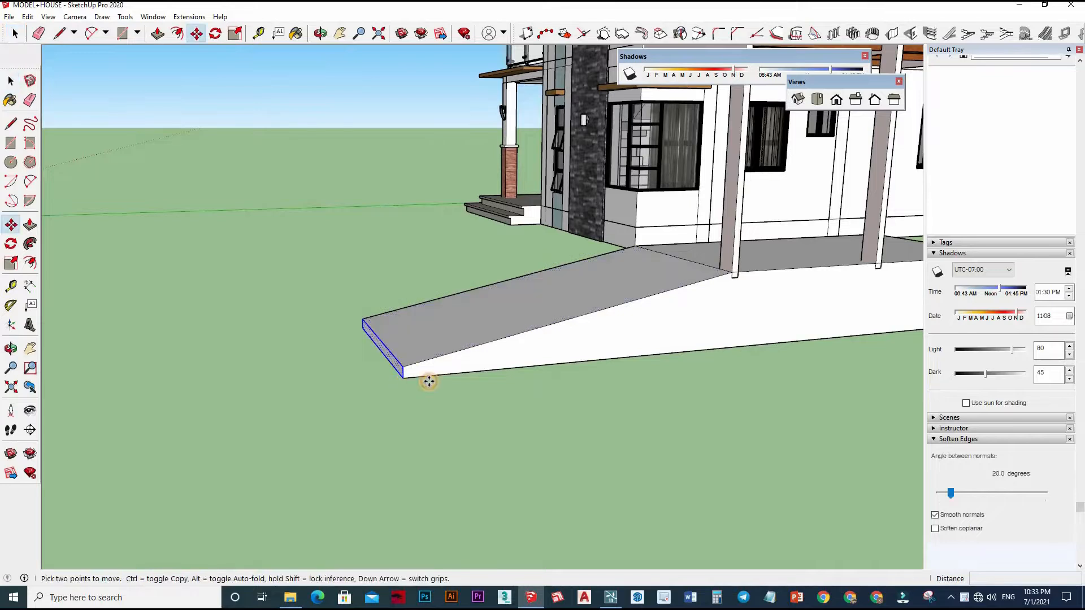
{"action": "scroll", "coordinate": [430, 381], "scroll_direction": "up", "scroll_amount": 3}
{"action": "left_click", "coordinate": [422, 385]}
{"action": "left_click", "coordinate": [483, 438]}
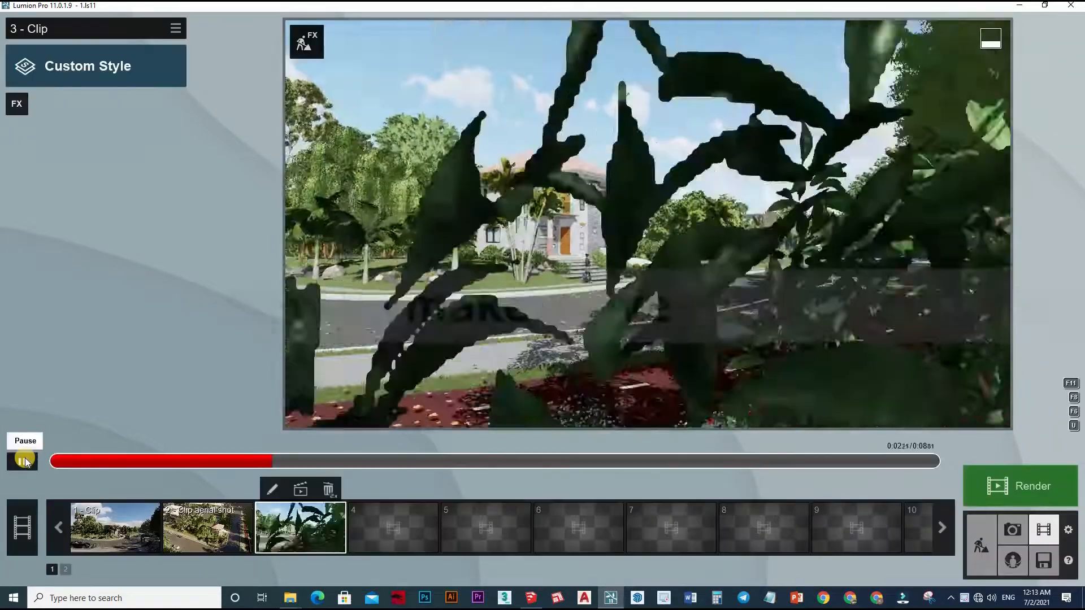
Pause the playback of clip 3 and add a Sun Study effect to it.
{"action": "left_click", "coordinate": [22, 462]}
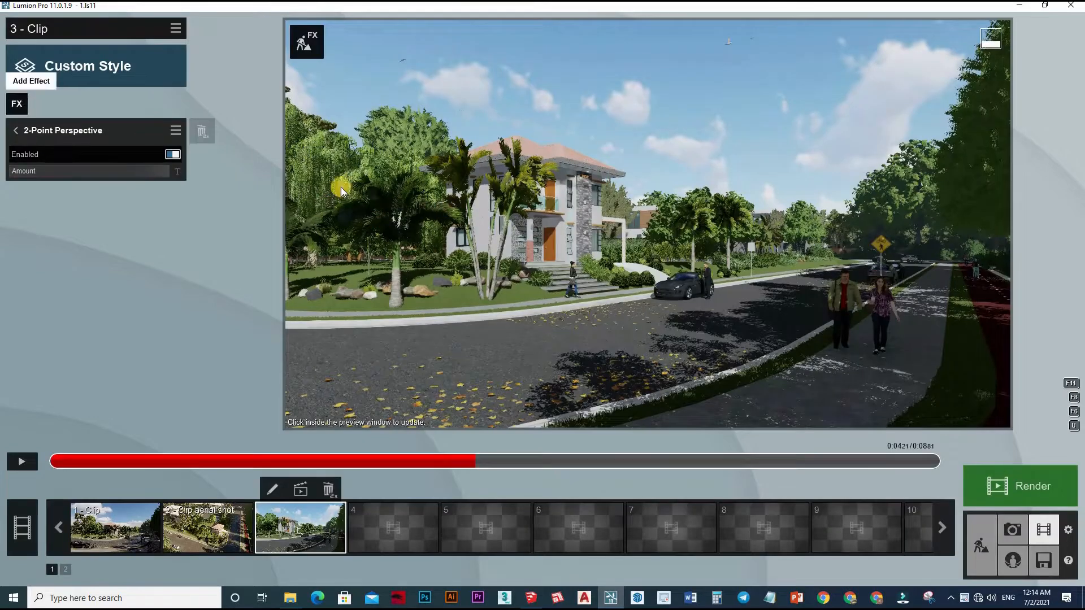
{"action": "left_click", "coordinate": [17, 104]}
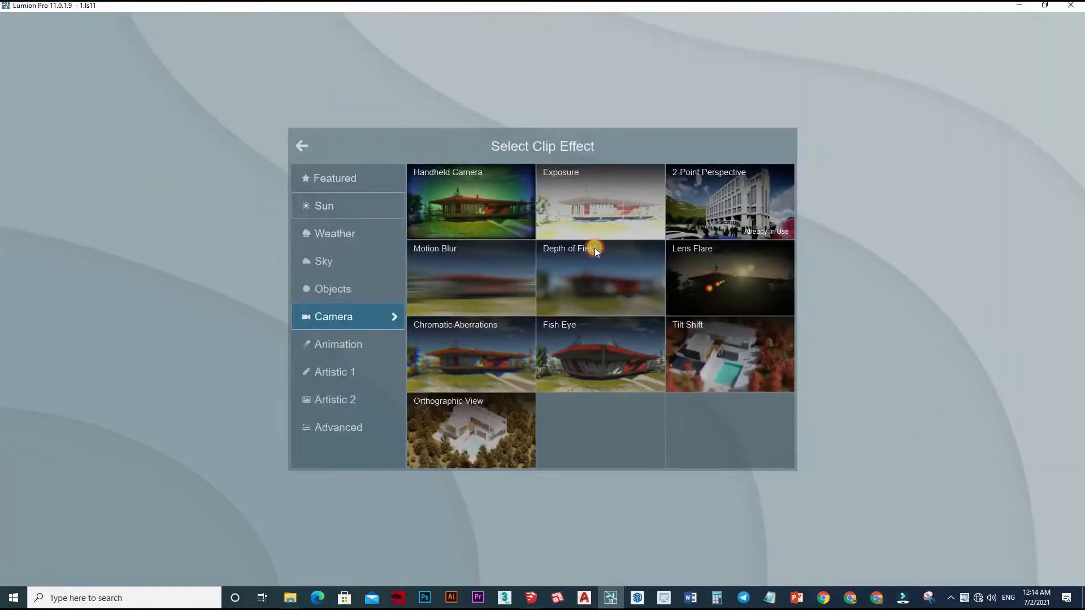
{"action": "left_click", "coordinate": [341, 207]}
{"action": "left_click", "coordinate": [698, 204]}
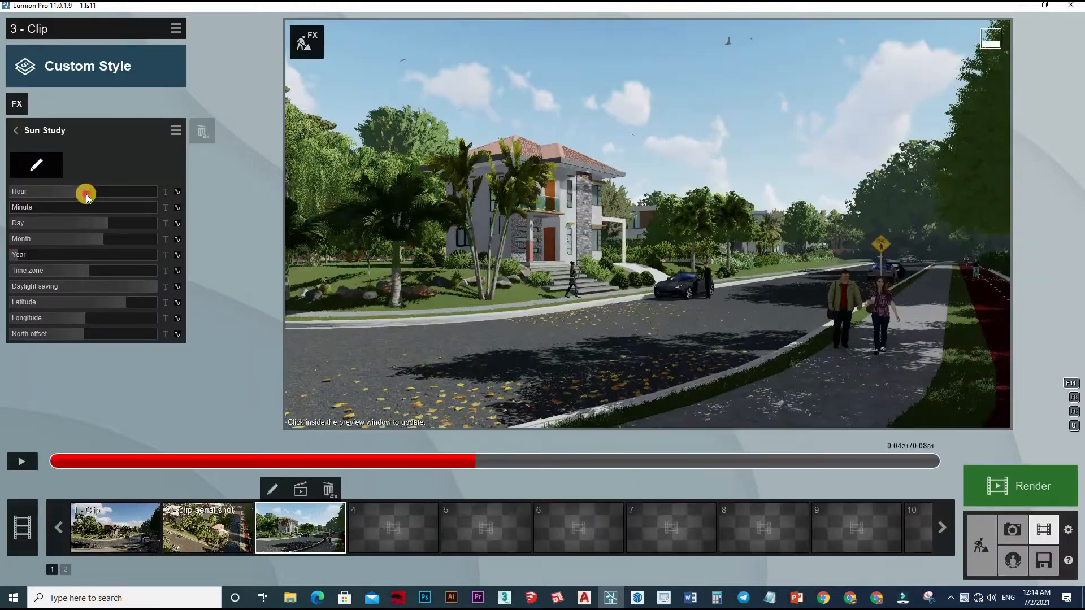
Set the Sun Study hour to 17, a day late in June, and daylight saving to 0:15.
{"action": "left_click_drag", "start_coordinate": [86, 195], "coordinate": [114, 197]}
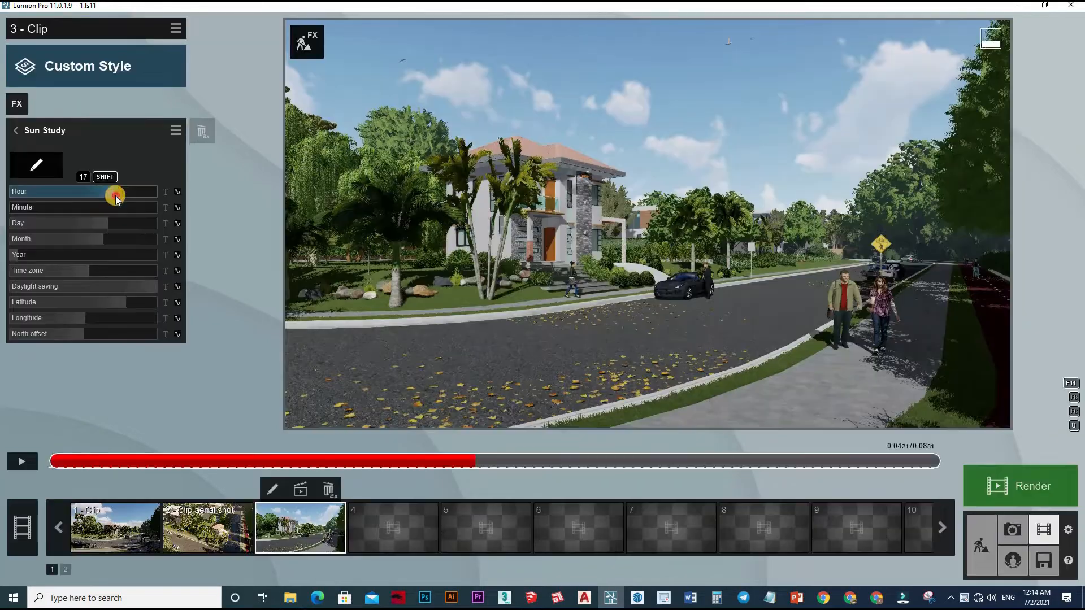
{"action": "left_click_drag", "start_coordinate": [107, 226], "coordinate": [129, 213]}
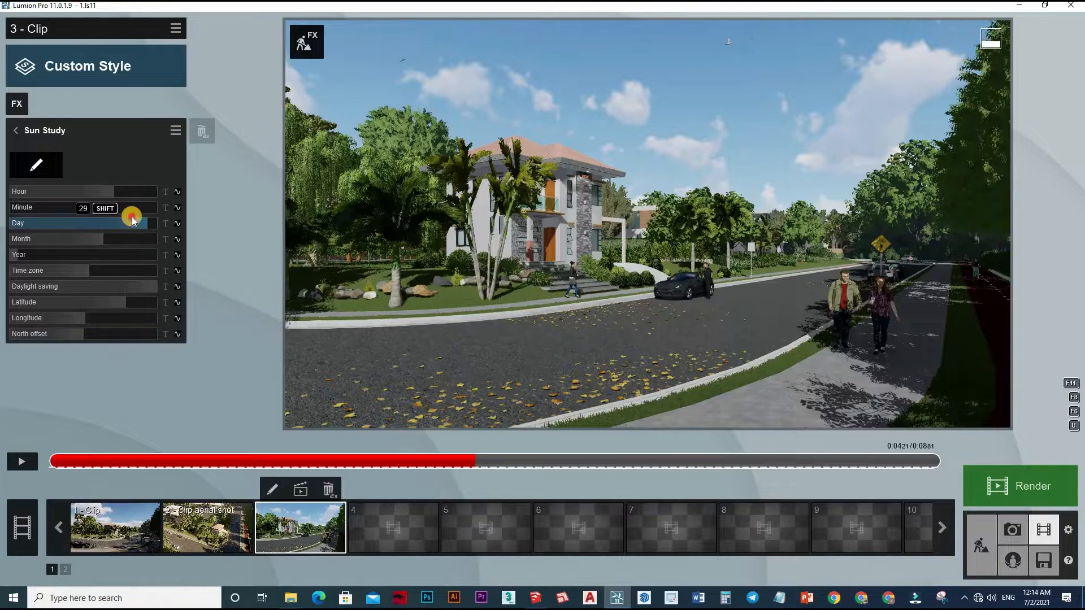
{"action": "left_click_drag", "start_coordinate": [59, 241], "coordinate": [78, 241]}
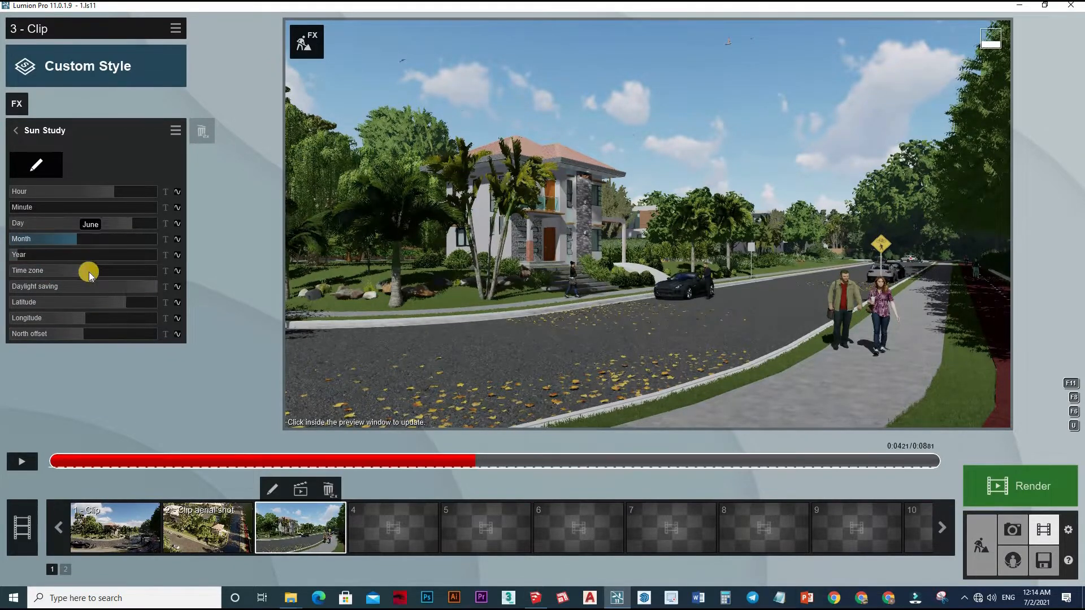
{"action": "left_click_drag", "start_coordinate": [112, 273], "coordinate": [96, 273]}
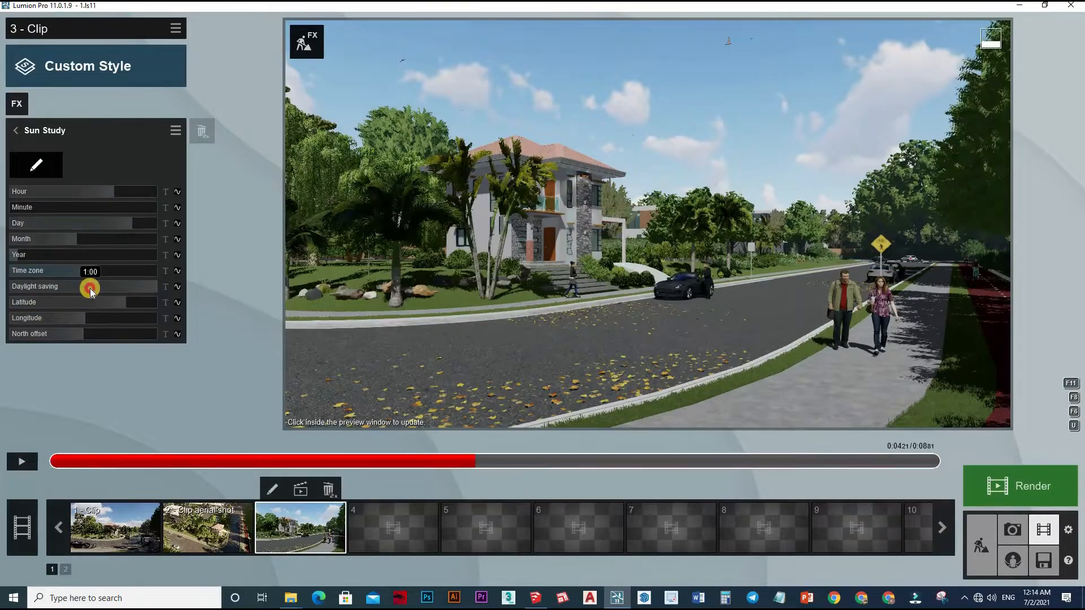
{"action": "left_click_drag", "start_coordinate": [89, 288], "coordinate": [107, 283]}
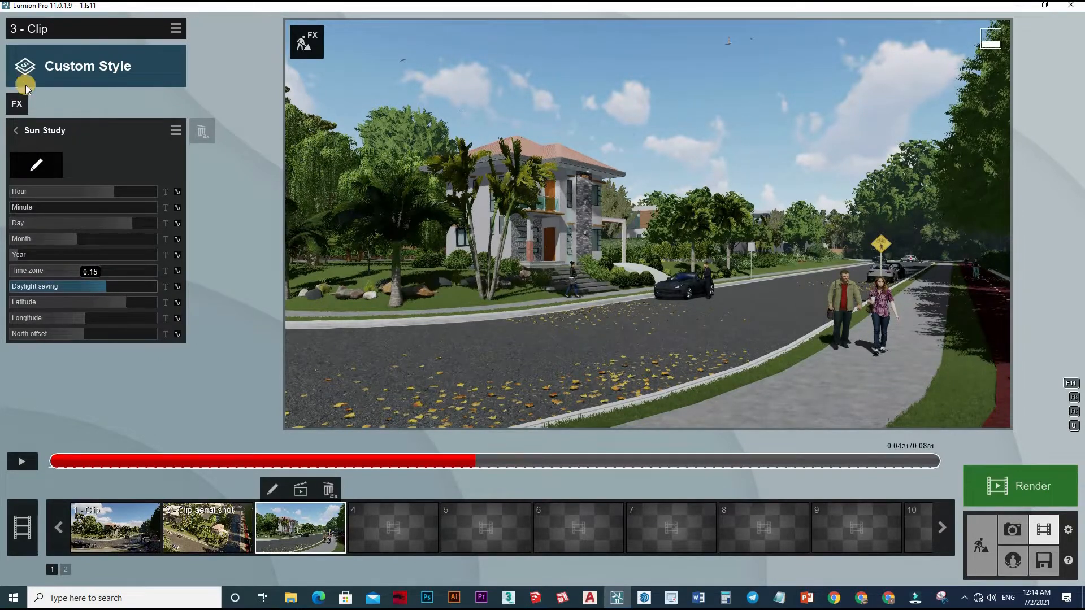
Add a Real Skies effect to the clip and set its heading to about 71° so the sun shines above the street.
{"action": "left_click", "coordinate": [18, 104]}
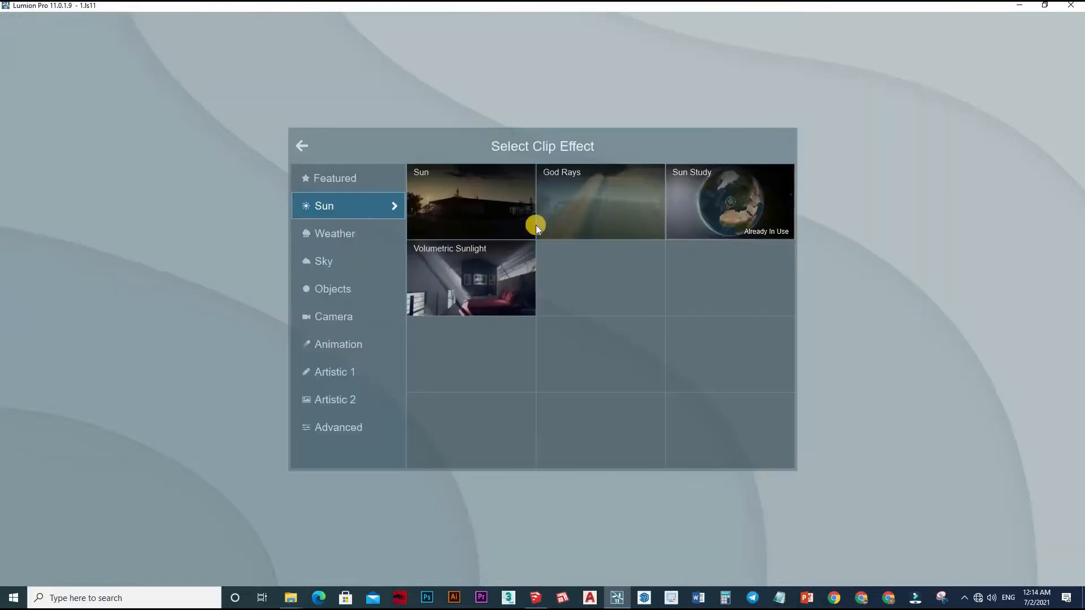
{"action": "left_click", "coordinate": [339, 235]}
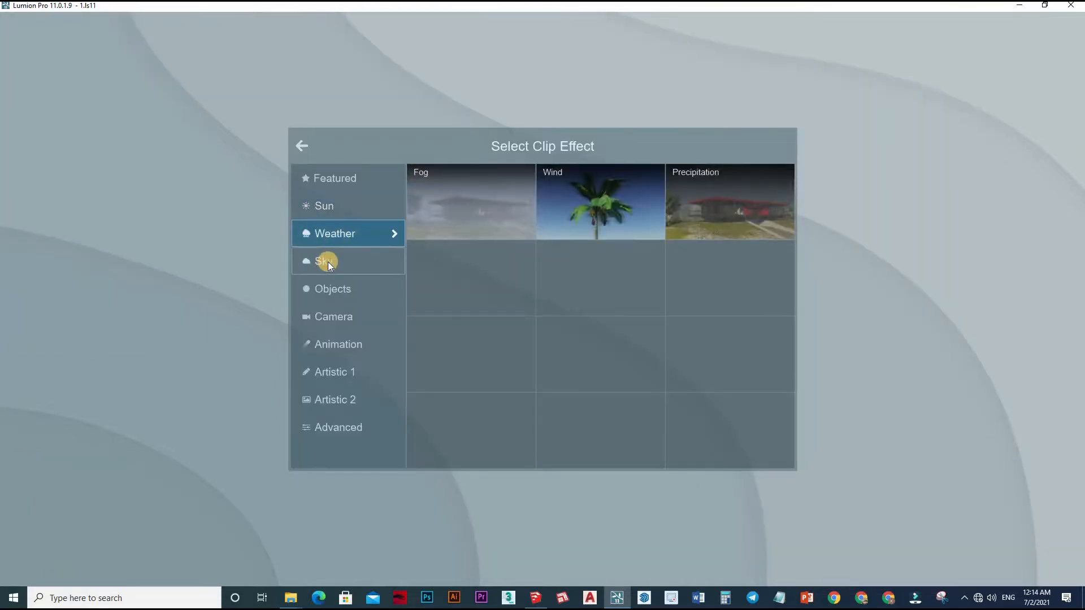
{"action": "left_click", "coordinate": [327, 263]}
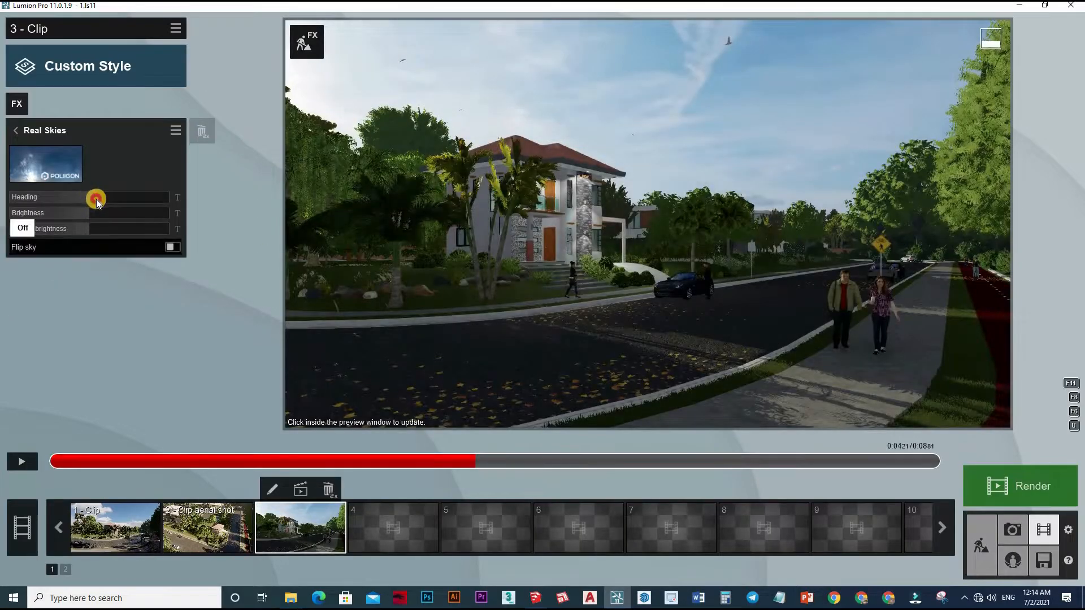
{"action": "mouse_move", "coordinate": [96, 201]}
{"action": "left_mouse_down"}
{"action": "mouse_move", "coordinate": [189, 197]}
{"action": "mouse_move", "coordinate": [24, 198]}
{"action": "mouse_move", "coordinate": [50, 191]}
{"action": "mouse_move", "coordinate": [40, 193]}
{"action": "mouse_move", "coordinate": [109, 211]}
{"action": "mouse_move", "coordinate": [93, 225]}
{"action": "mouse_move", "coordinate": [123, 225]}
{"action": "mouse_move", "coordinate": [85, 228]}
{"action": "mouse_move", "coordinate": [76, 216]}
{"action": "mouse_move", "coordinate": [121, 202]}
{"action": "left_mouse_up"}
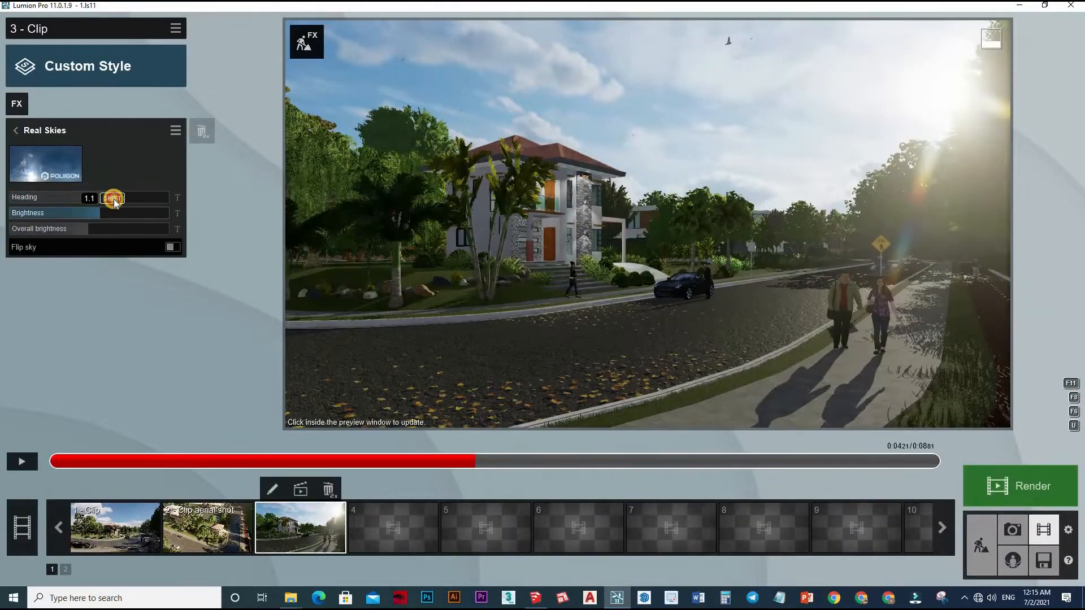
{"action": "left_click", "coordinate": [122, 199]}
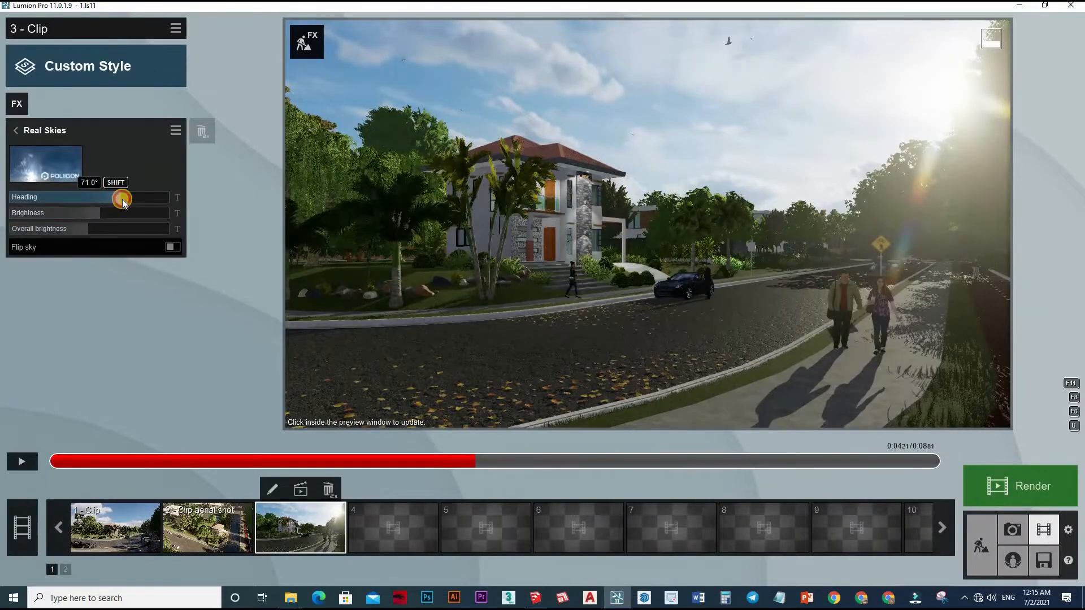
{"action": "left_click_drag", "start_coordinate": [122, 198], "coordinate": [123, 199]}
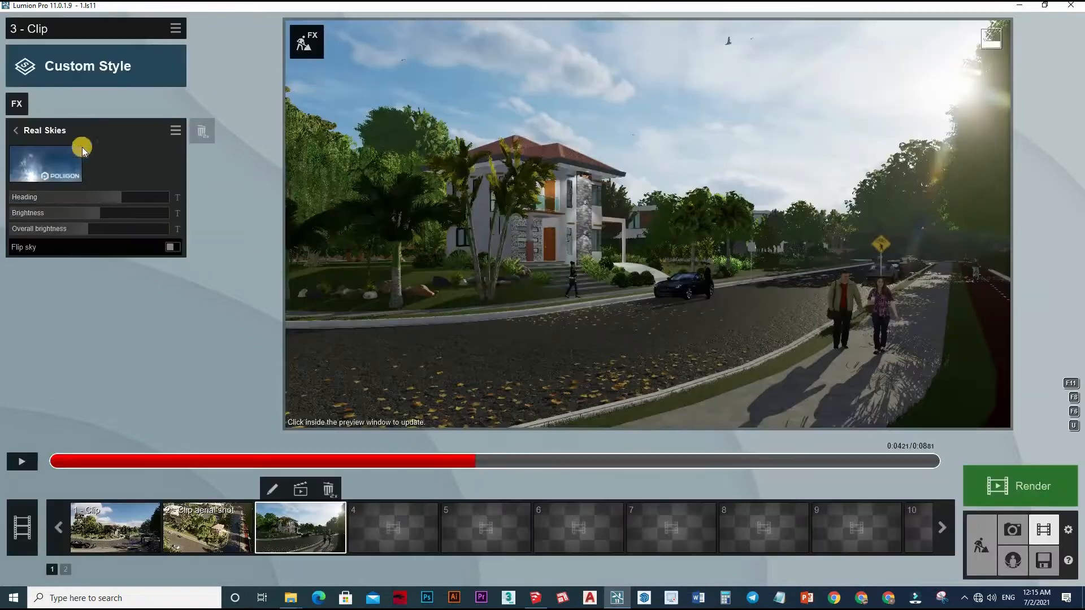
Add a Sky and Clouds effect, check the Real Skies settings, and return to the effect list.
{"action": "left_click", "coordinate": [16, 106]}
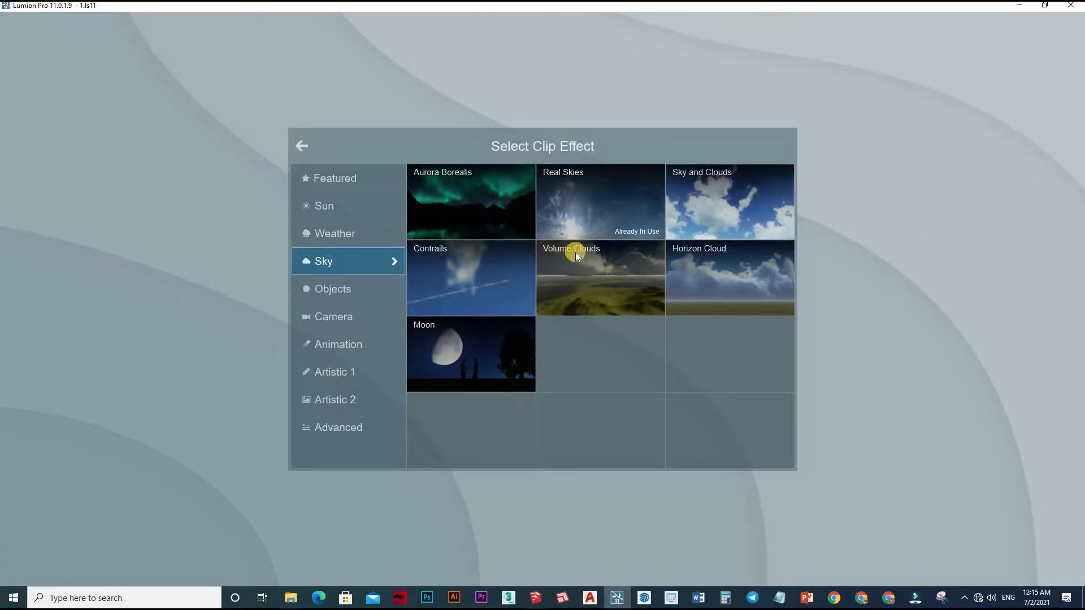
{"action": "left_click", "coordinate": [257, 253]}
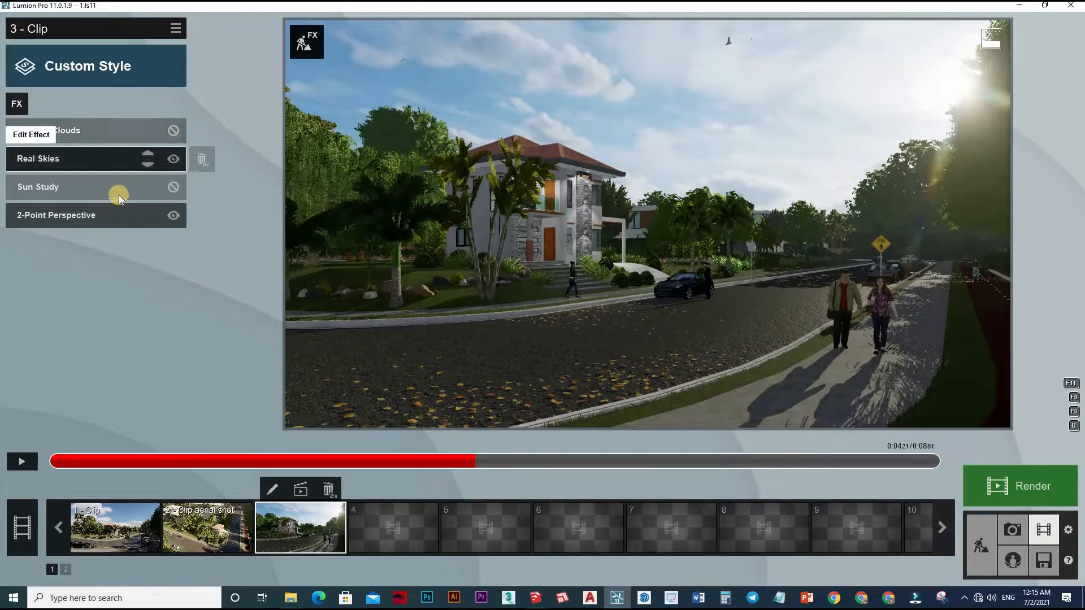
{"action": "left_click", "coordinate": [105, 159]}
{"action": "left_click", "coordinate": [16, 131]}
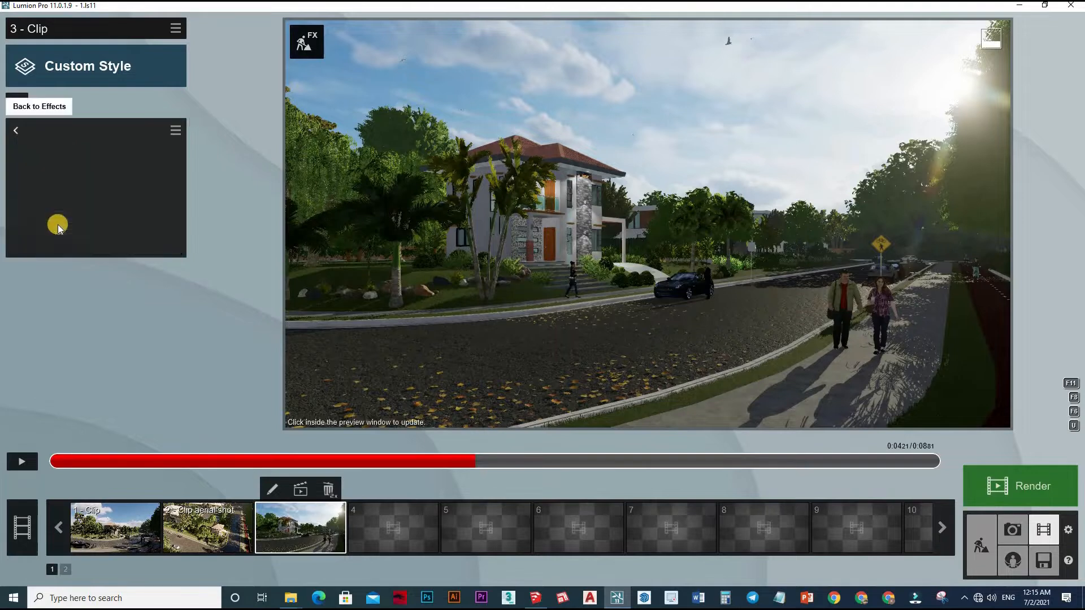
Add a Color Correction effect, raise its temperature slightly, and try a different tint.
{"action": "left_click", "coordinate": [16, 103]}
{"action": "left_click", "coordinate": [27, 108]}
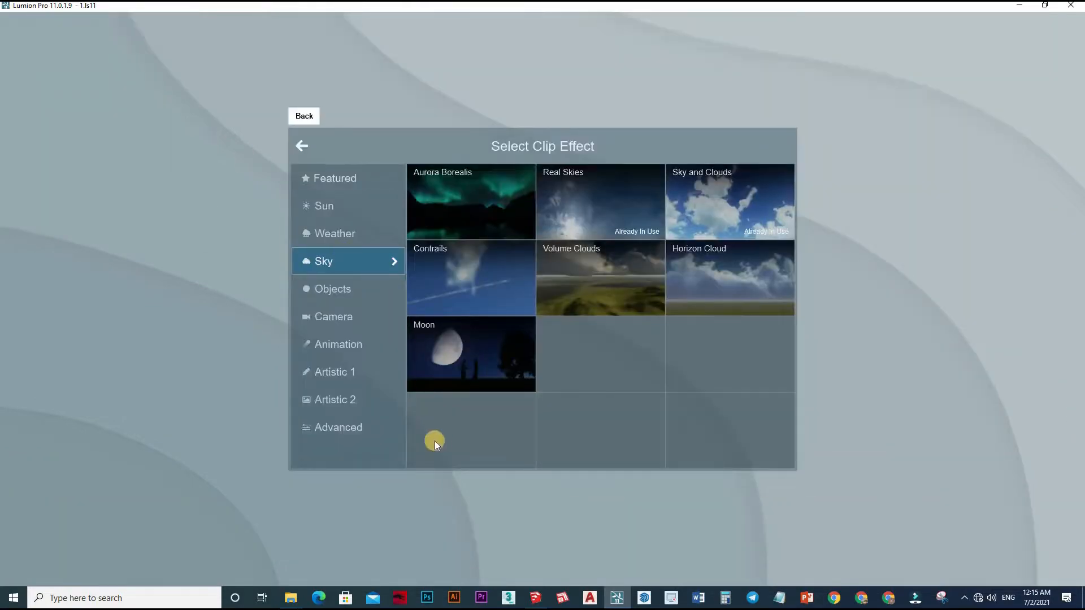
{"action": "left_click", "coordinate": [342, 375]}
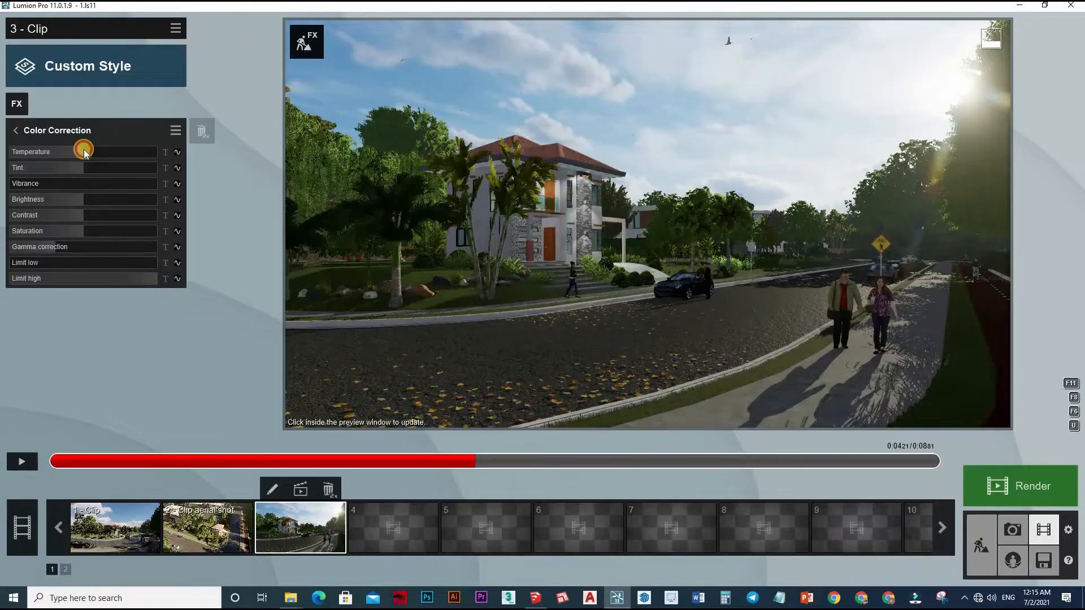
{"action": "left_click_drag", "start_coordinate": [86, 150], "coordinate": [94, 152]}
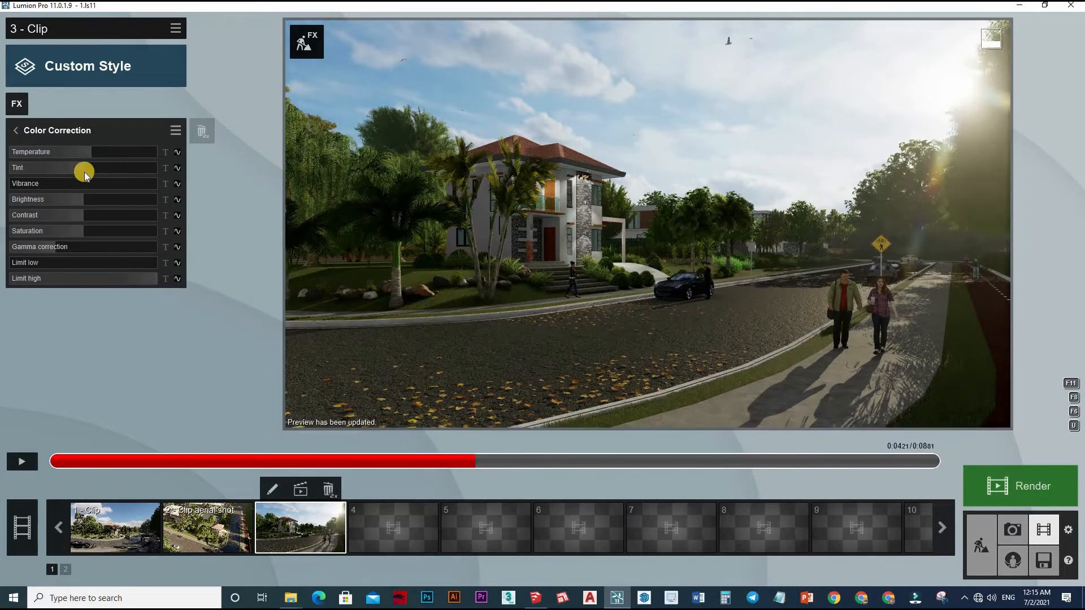
{"action": "left_click_drag", "start_coordinate": [84, 172], "coordinate": [107, 173]}
{"action": "left_click_drag", "start_coordinate": [267, 231], "coordinate": [180, 224]}
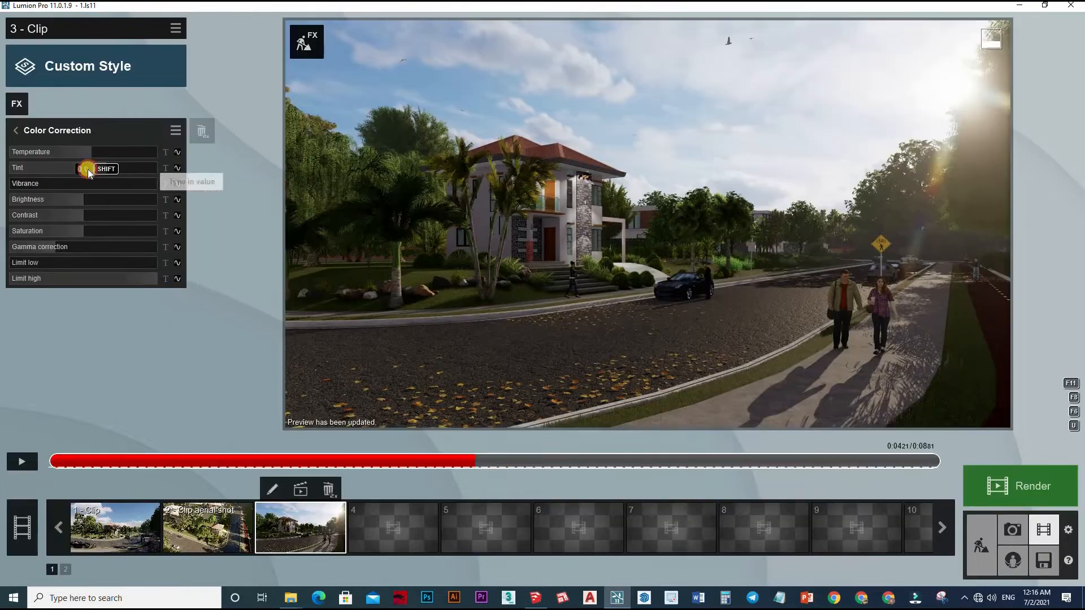
Set the tint close to neutral, raise the brightness to 0.8, and refresh the preview.
{"action": "left_click_drag", "start_coordinate": [72, 167], "coordinate": [125, 204]}
{"action": "left_click", "coordinate": [569, 266]}
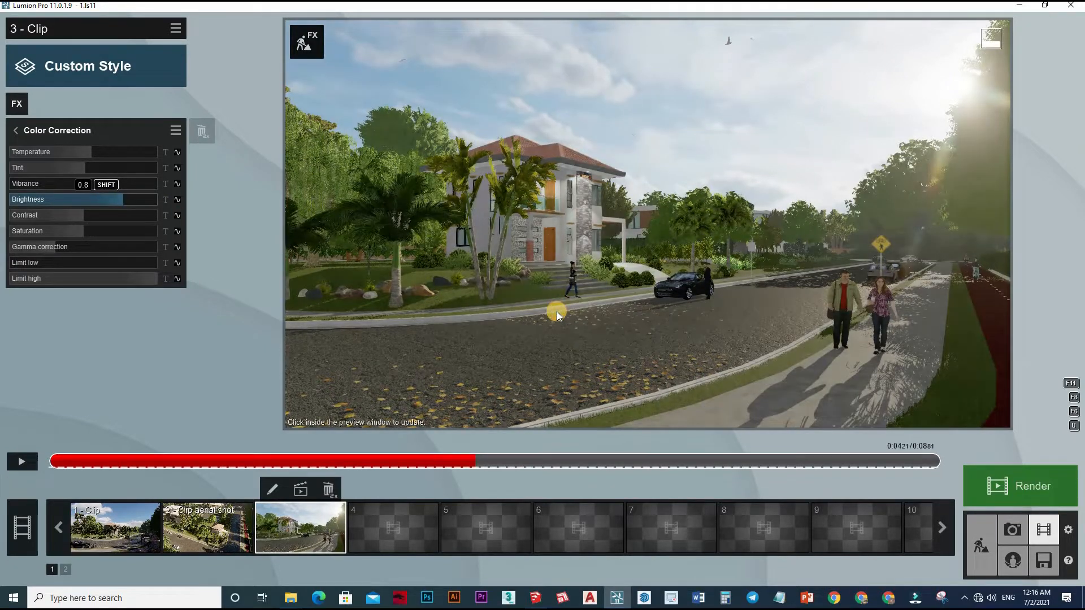
{"action": "left_click", "coordinate": [557, 311]}
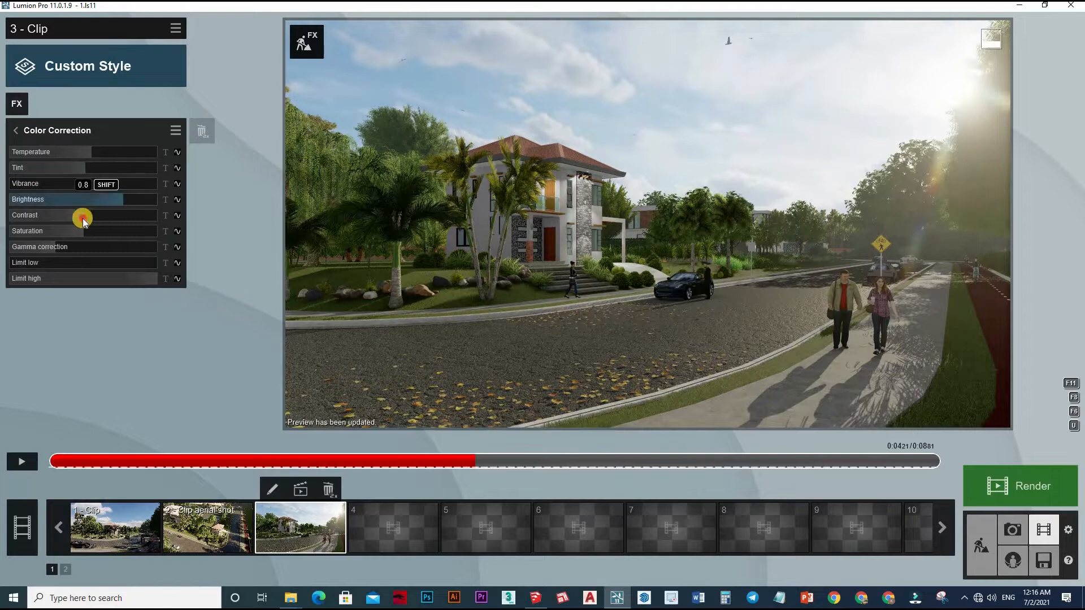
Try lower and higher contrast levels against the updated preview and settle on a contrast of 0.7.
{"action": "left_click", "coordinate": [101, 215]}
{"action": "left_click", "coordinate": [458, 275]}
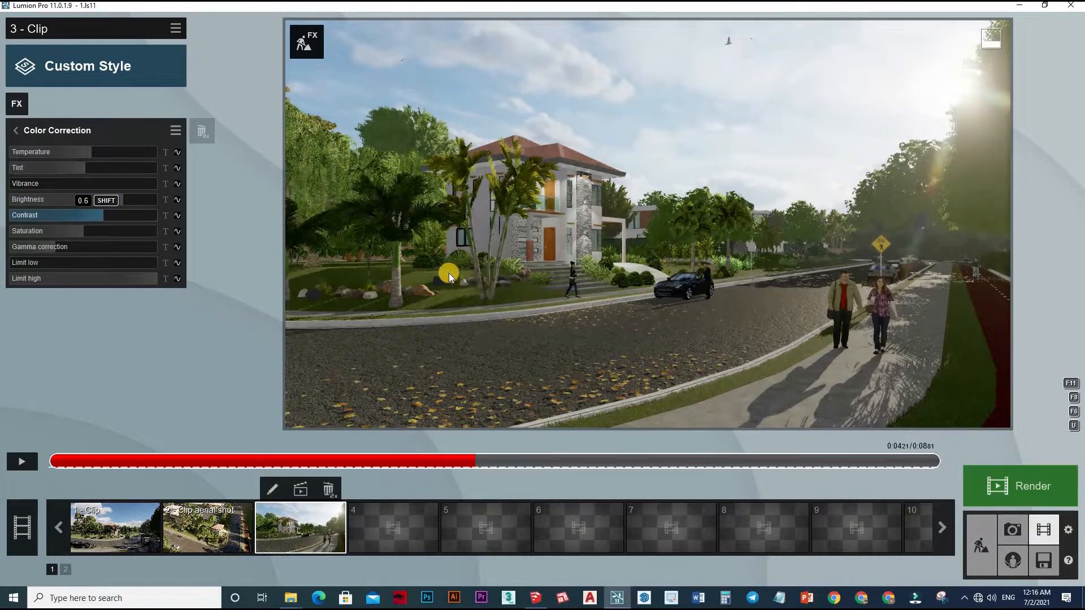
{"action": "left_click_drag", "start_coordinate": [106, 215], "coordinate": [68, 215]}
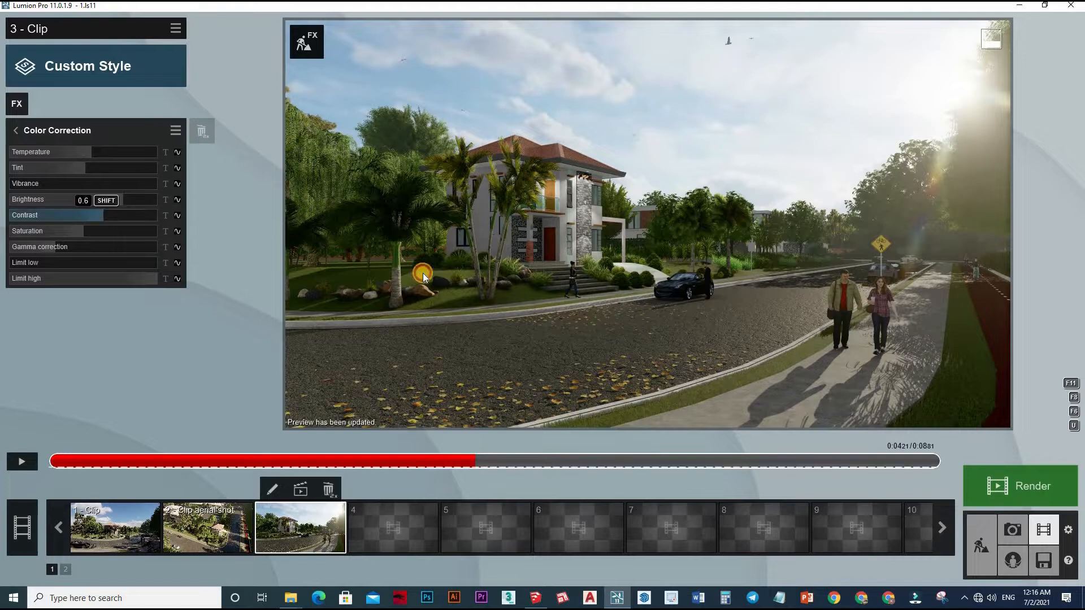
{"action": "left_click", "coordinate": [421, 273]}
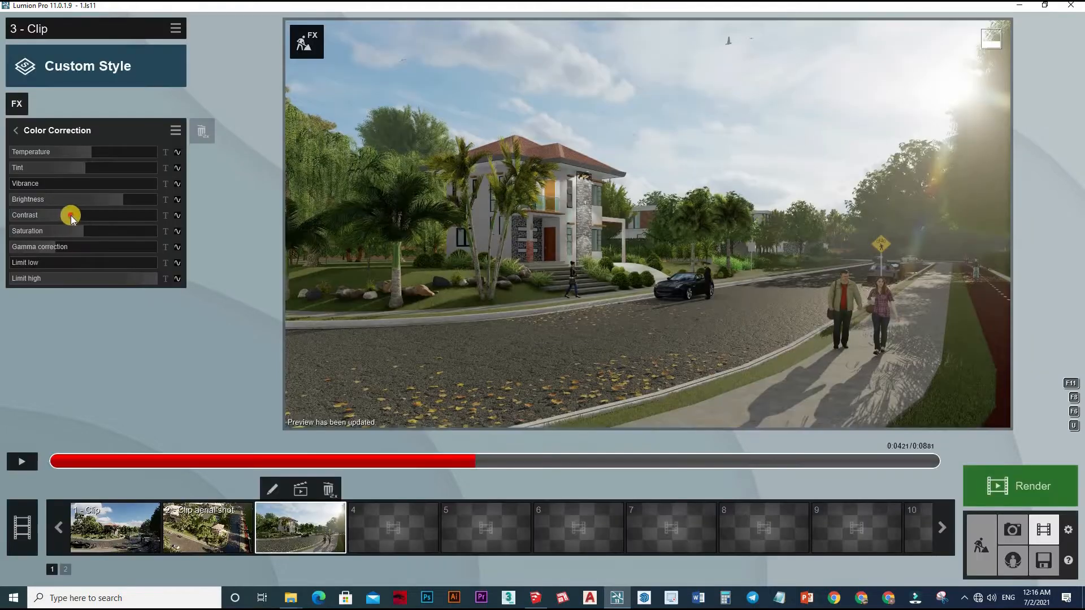
{"action": "left_click", "coordinate": [112, 220]}
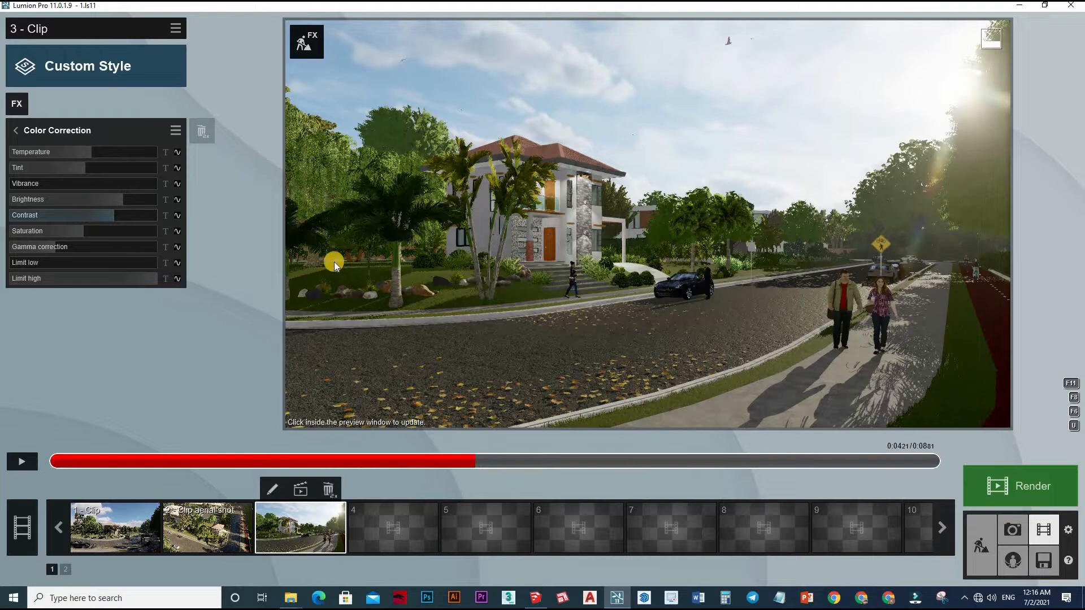
{"action": "left_click", "coordinate": [334, 262]}
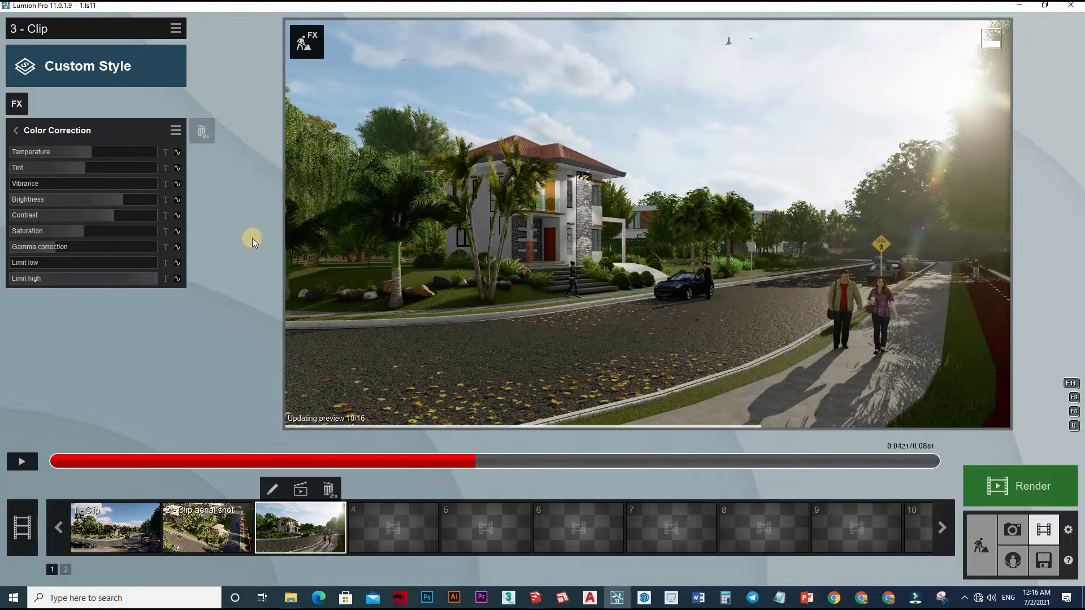
{"action": "left_click", "coordinate": [109, 219]}
{"action": "left_click", "coordinate": [379, 266]}
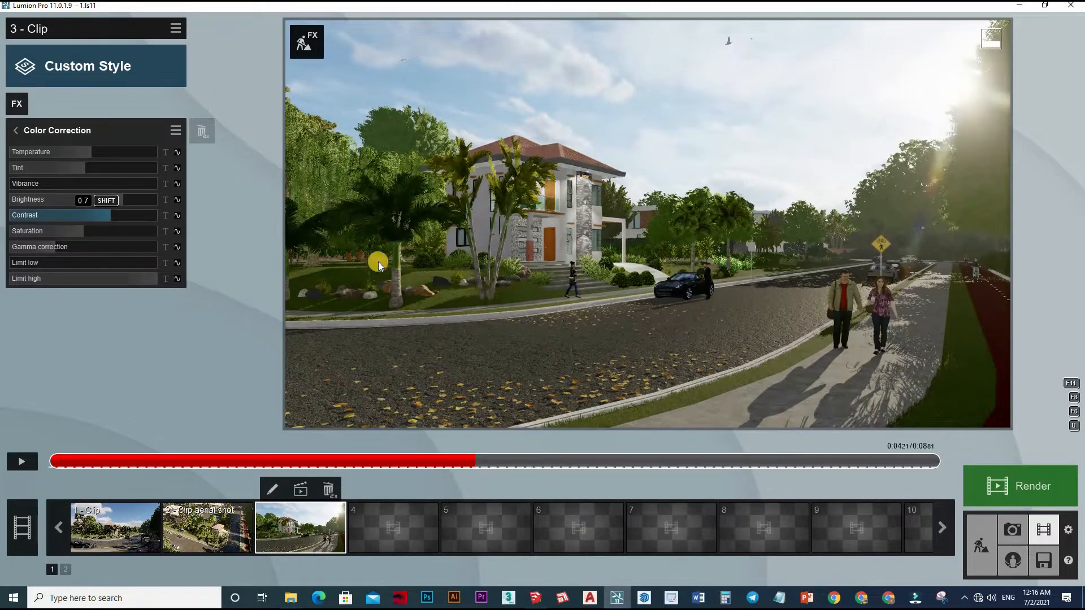
Raise the gamma correction to 1.2, checking the effect in the preview.
{"action": "left_click", "coordinate": [62, 249]}
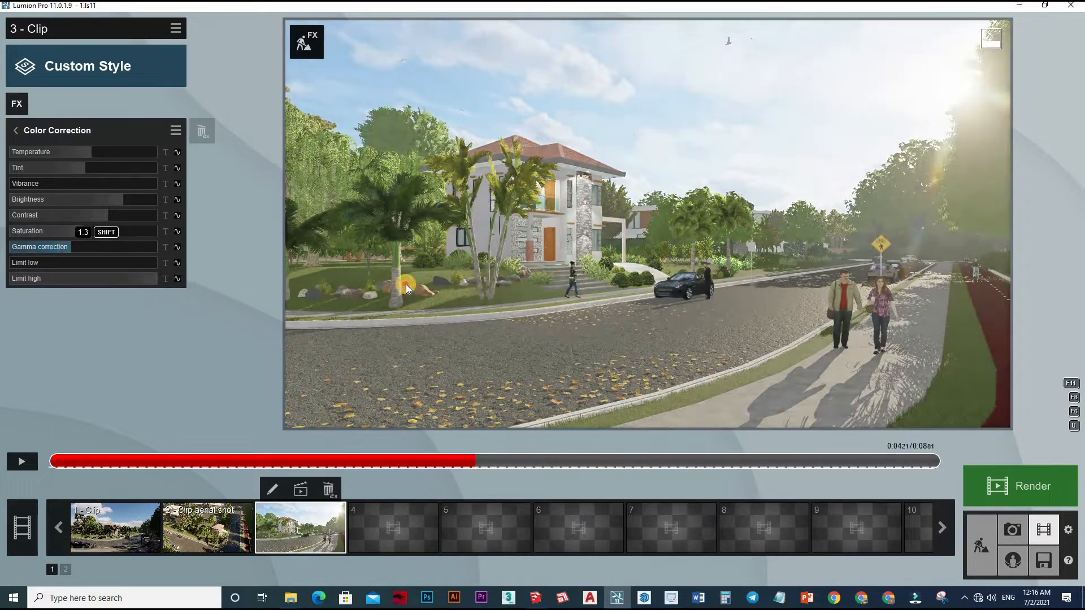
{"action": "left_click", "coordinate": [405, 284]}
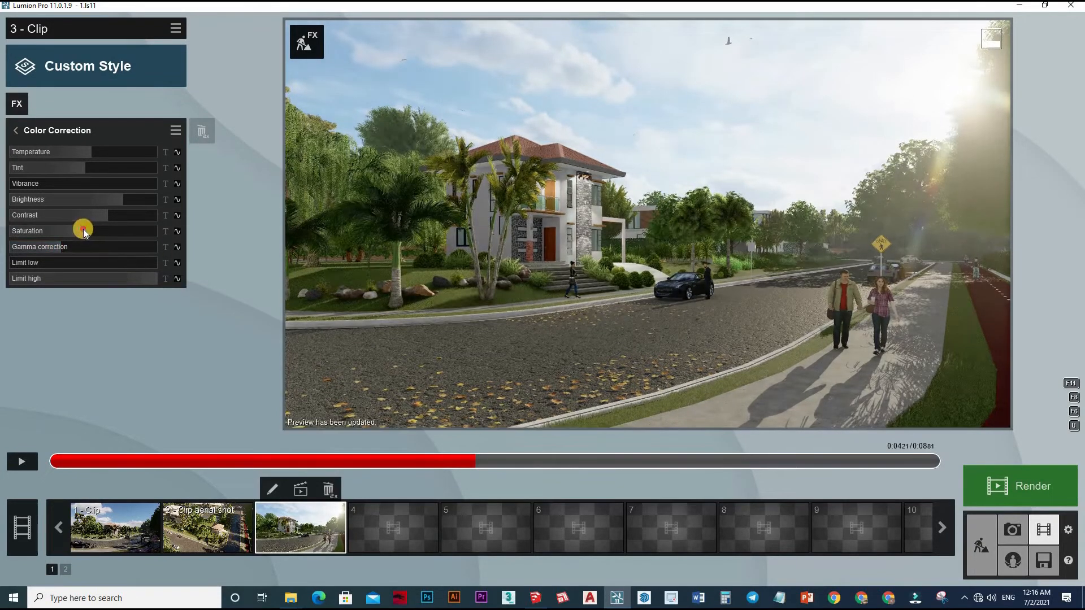
{"action": "left_click", "coordinate": [66, 249]}
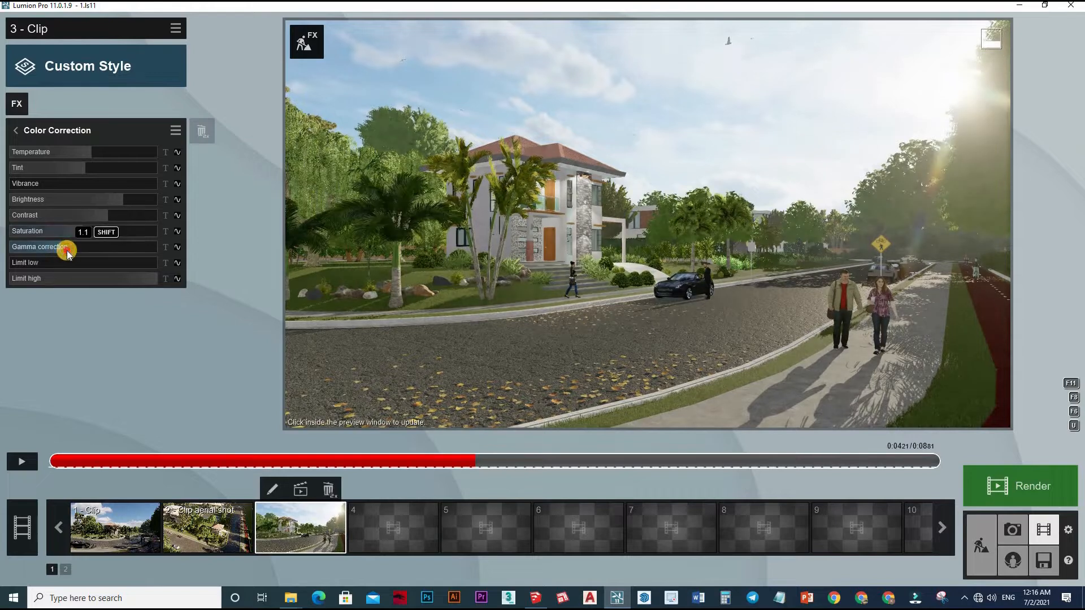
{"action": "left_click", "coordinate": [67, 250]}
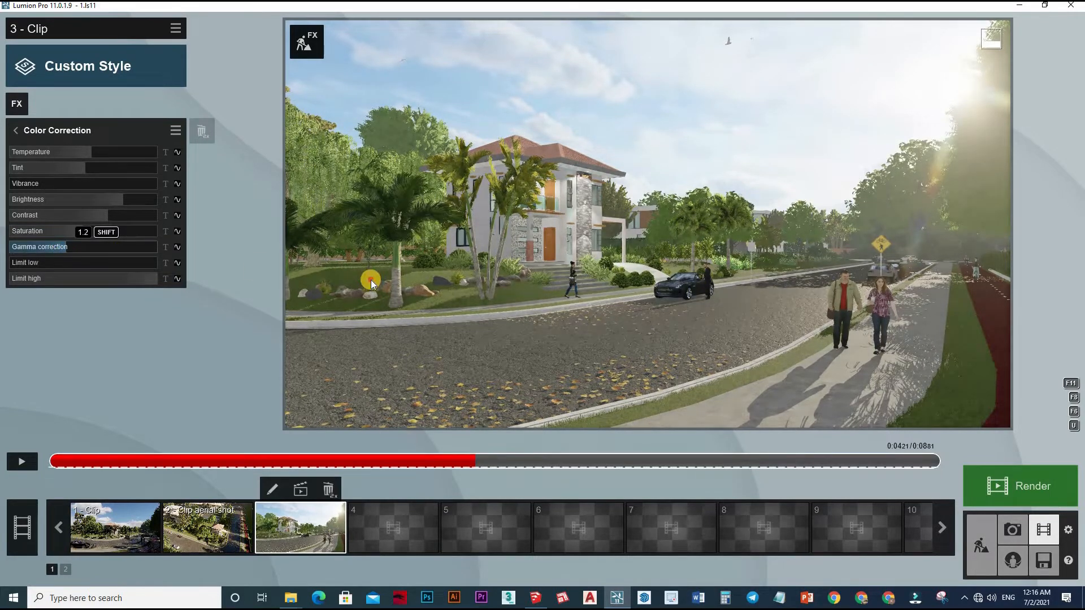
Slightly lower the gamma correction and the high limit, checking the color correction in clip playback and at the mid-clip frame.
{"action": "left_click_drag", "start_coordinate": [66, 248], "coordinate": [61, 248]}
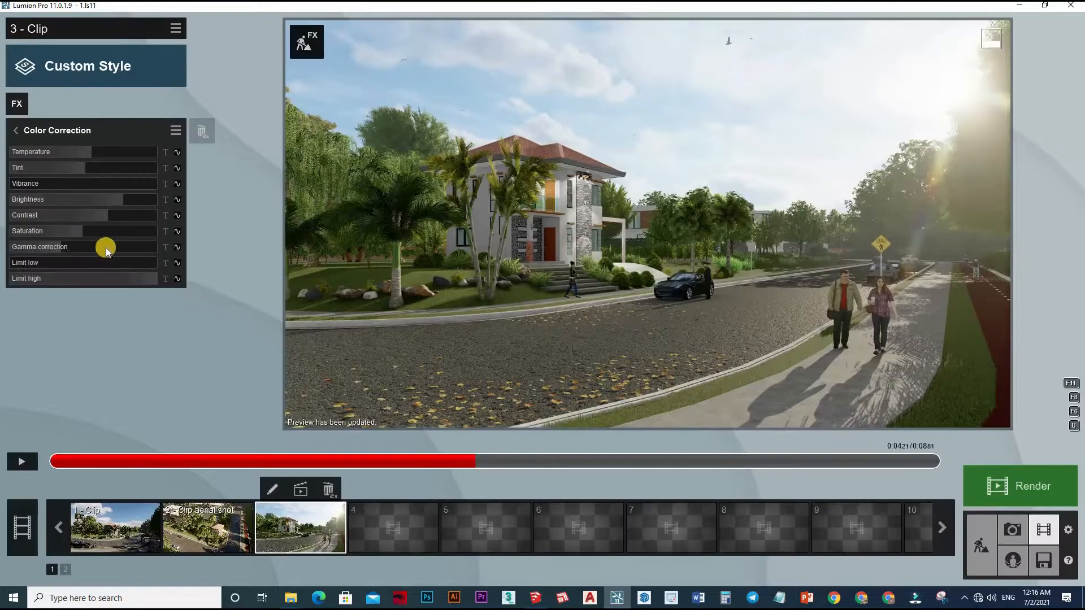
{"action": "left_click", "coordinate": [128, 278]}
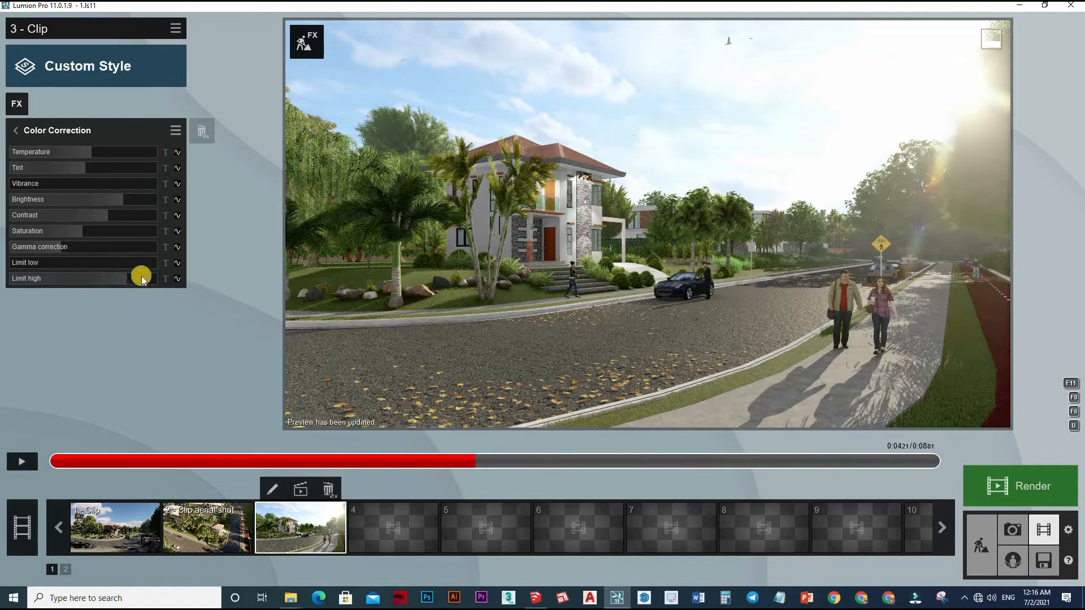
{"action": "left_click", "coordinate": [137, 279]}
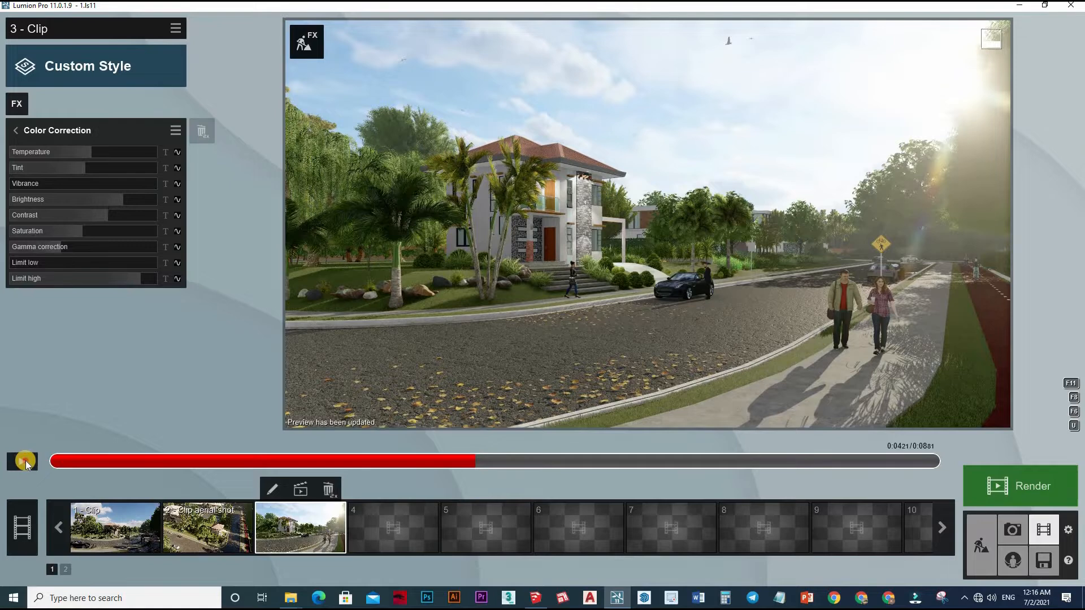
{"action": "left_click", "coordinate": [25, 460]}
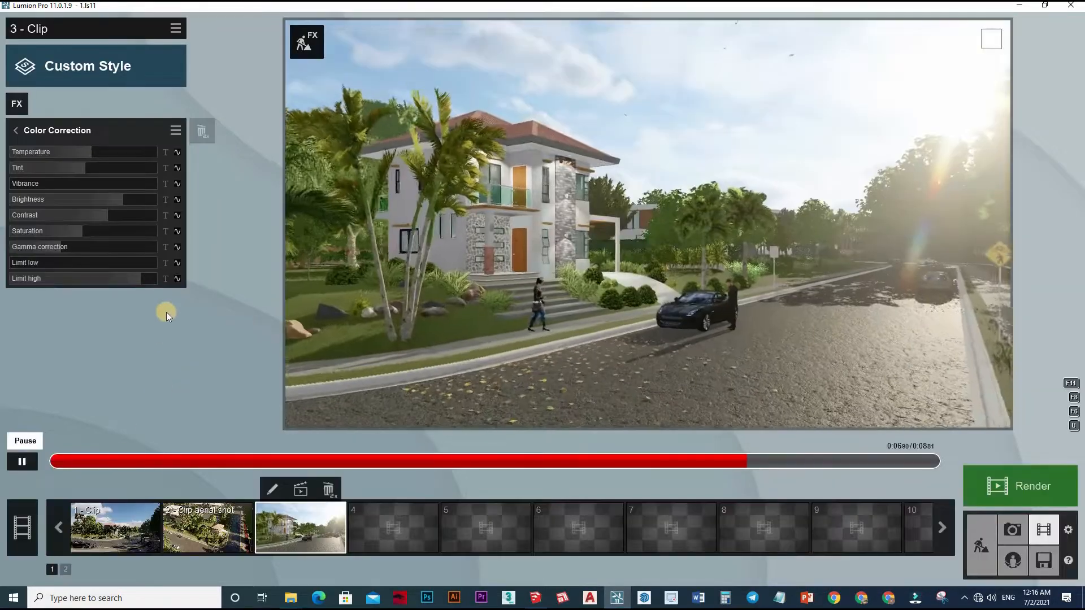
{"action": "left_click", "coordinate": [242, 462]}
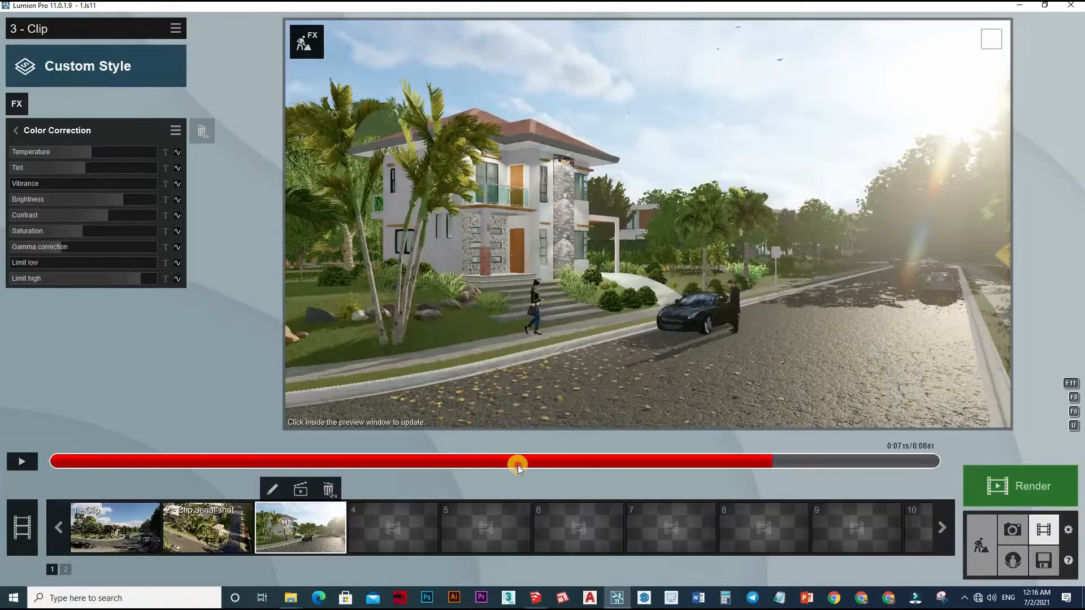
{"action": "left_click", "coordinate": [479, 459]}
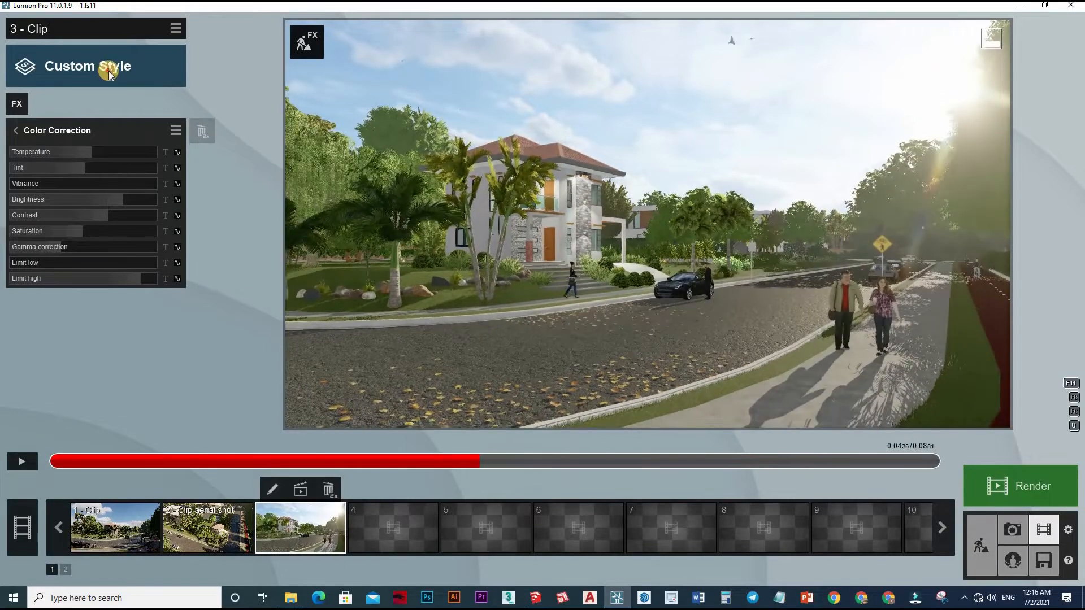
Apply the Realistic style to the third clip, refresh the preview and play back the result.
{"action": "left_click", "coordinate": [113, 66]}
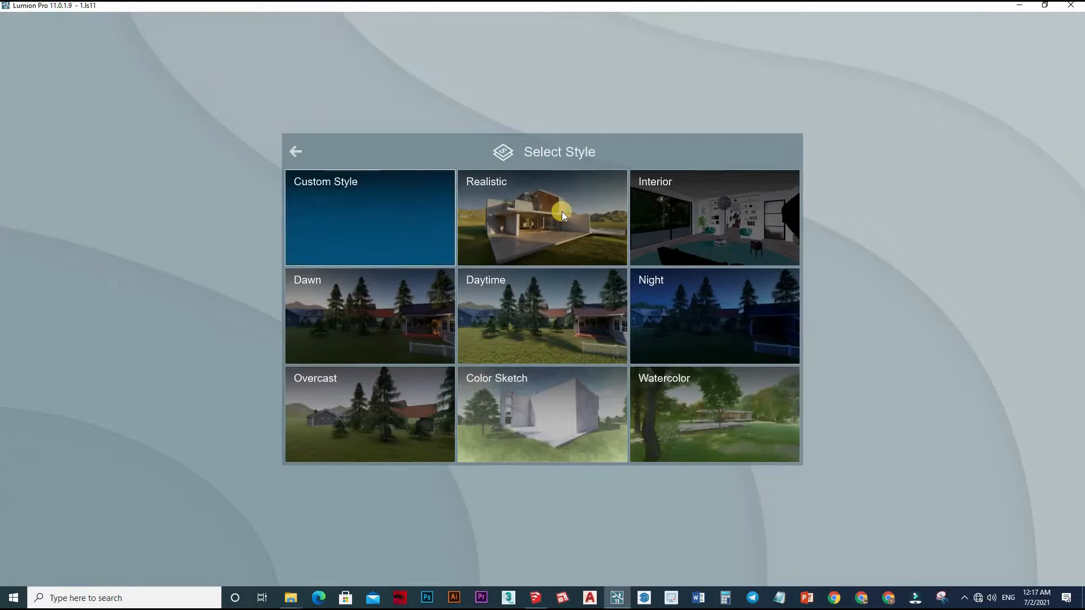
{"action": "left_click", "coordinate": [548, 242]}
{"action": "left_click", "coordinate": [527, 286]}
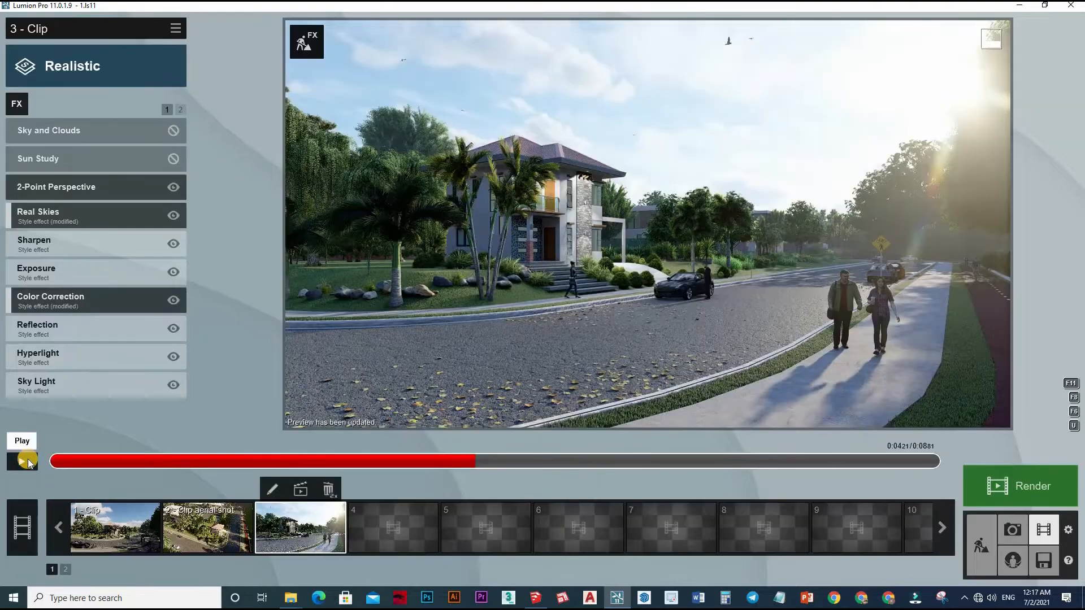
{"action": "left_click", "coordinate": [22, 461]}
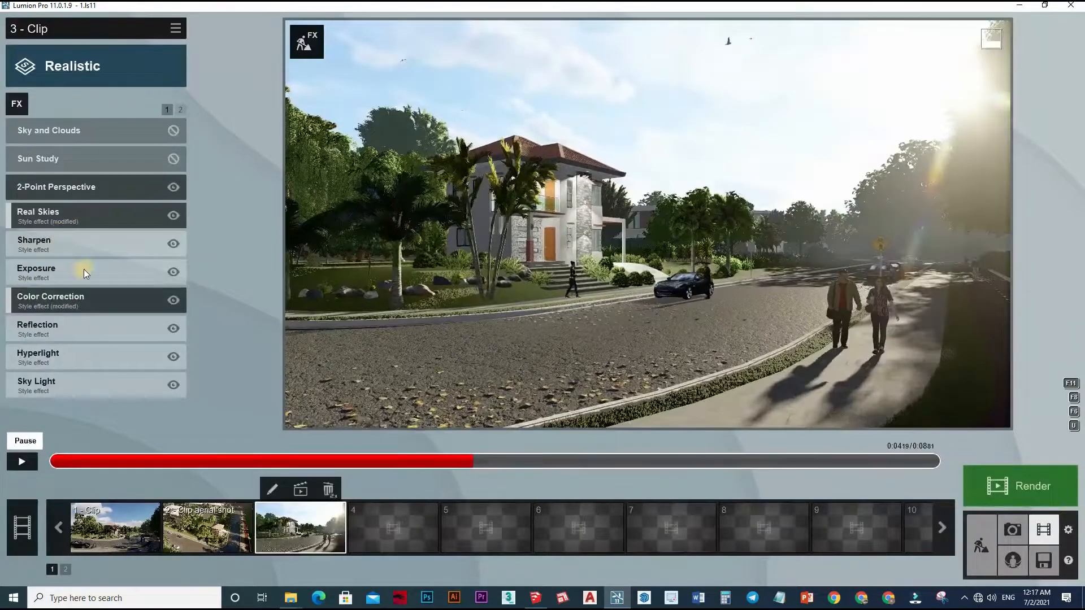
{"action": "key", "text": "space"}
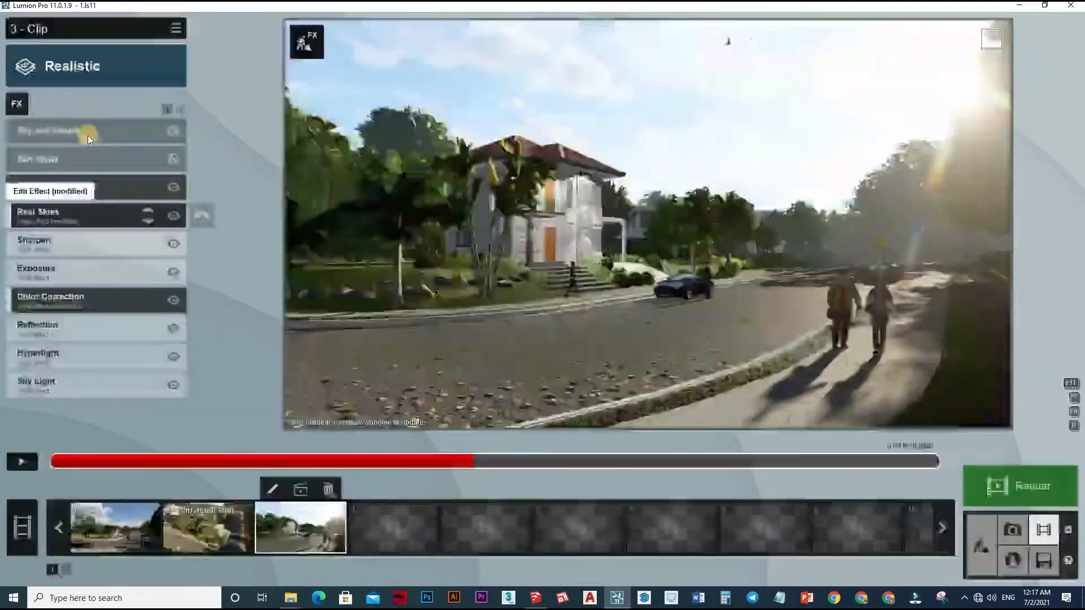
Set the Sharpen intensity to about 0.7 and the Exposure to 0.5, checking the preview and clip playback.
{"action": "left_click", "coordinate": [46, 242]}
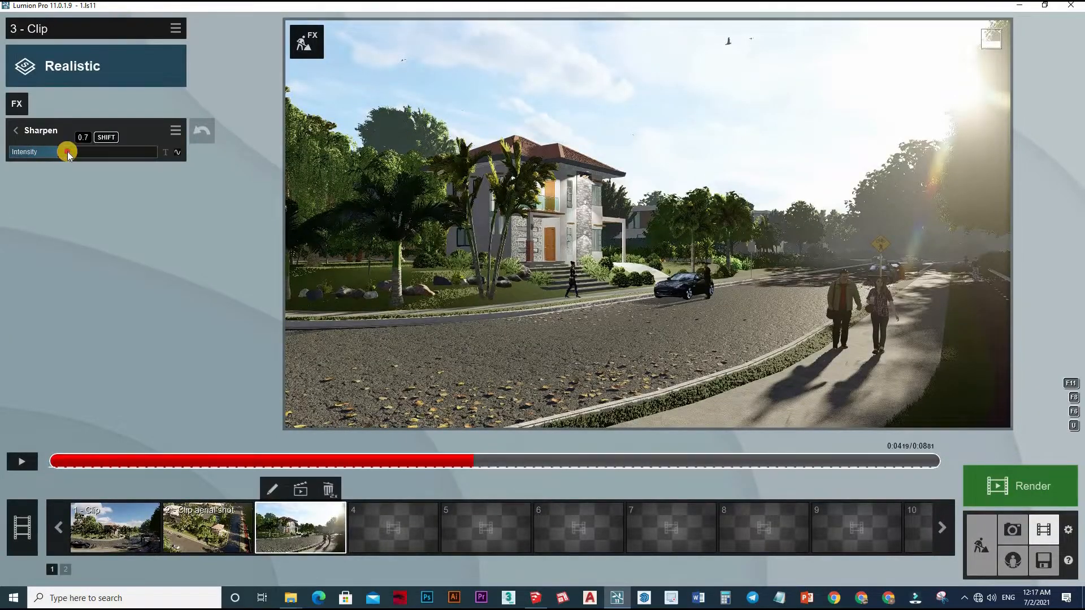
{"action": "left_click_drag", "start_coordinate": [67, 151], "coordinate": [130, 128]}
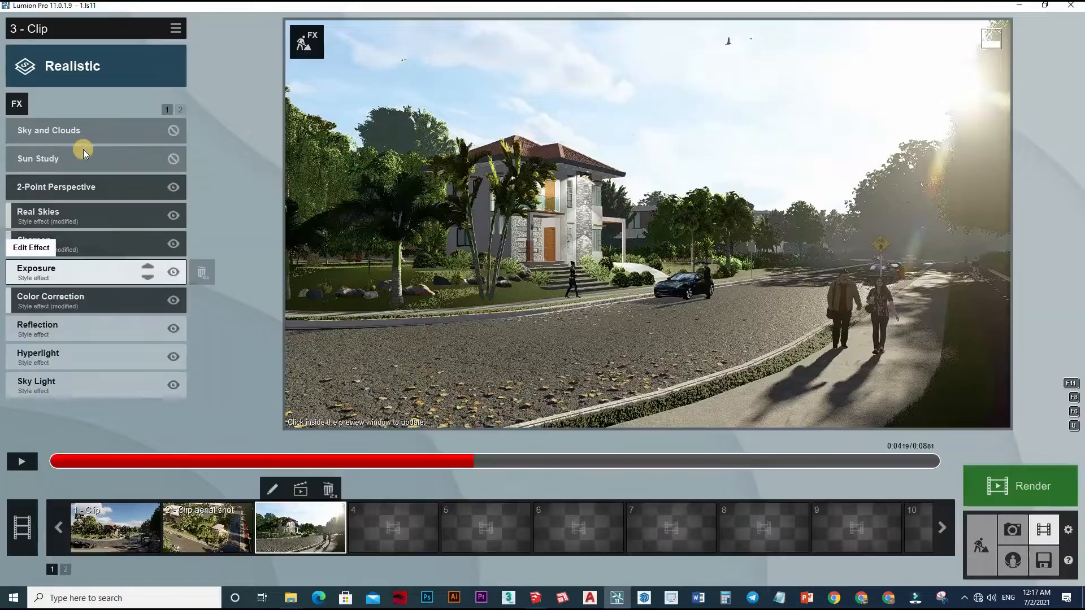
{"action": "left_click", "coordinate": [366, 252]}
{"action": "left_click", "coordinate": [533, 307]}
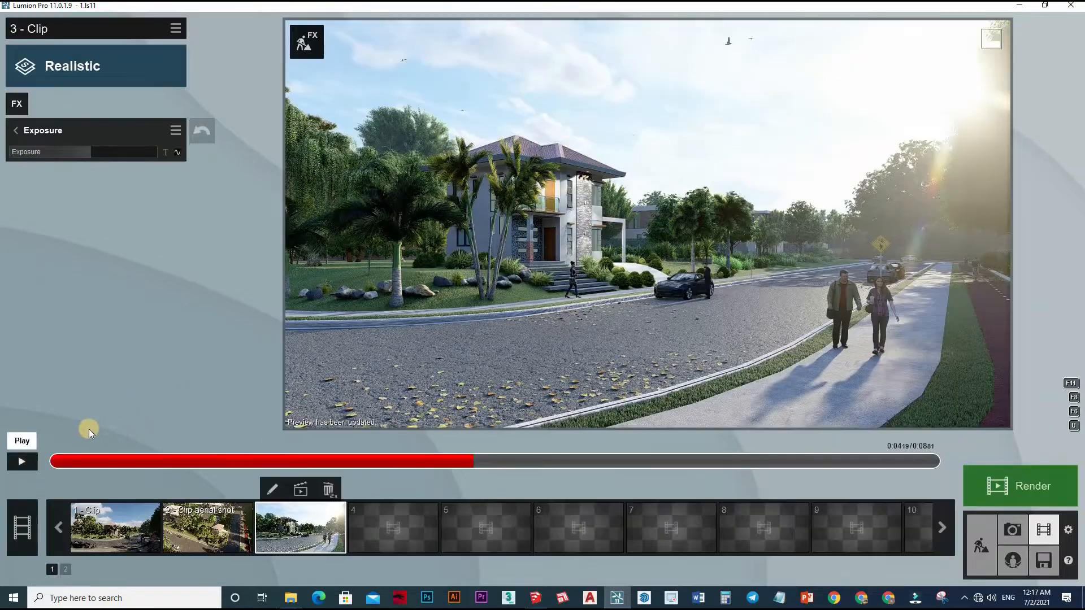
{"action": "left_click", "coordinate": [18, 455]}
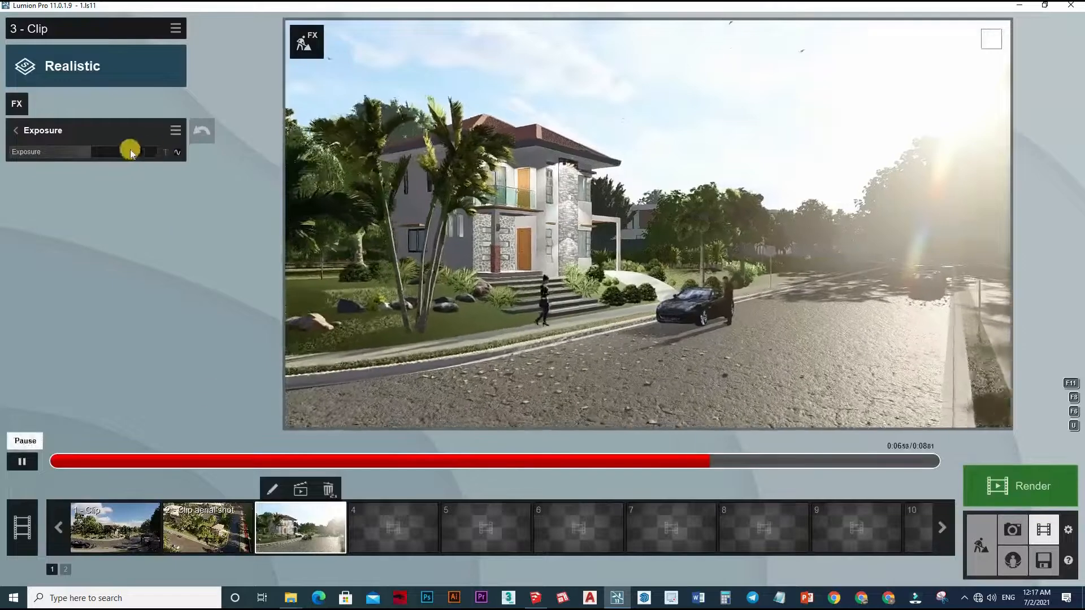
{"action": "left_click_drag", "start_coordinate": [130, 151], "coordinate": [88, 153]}
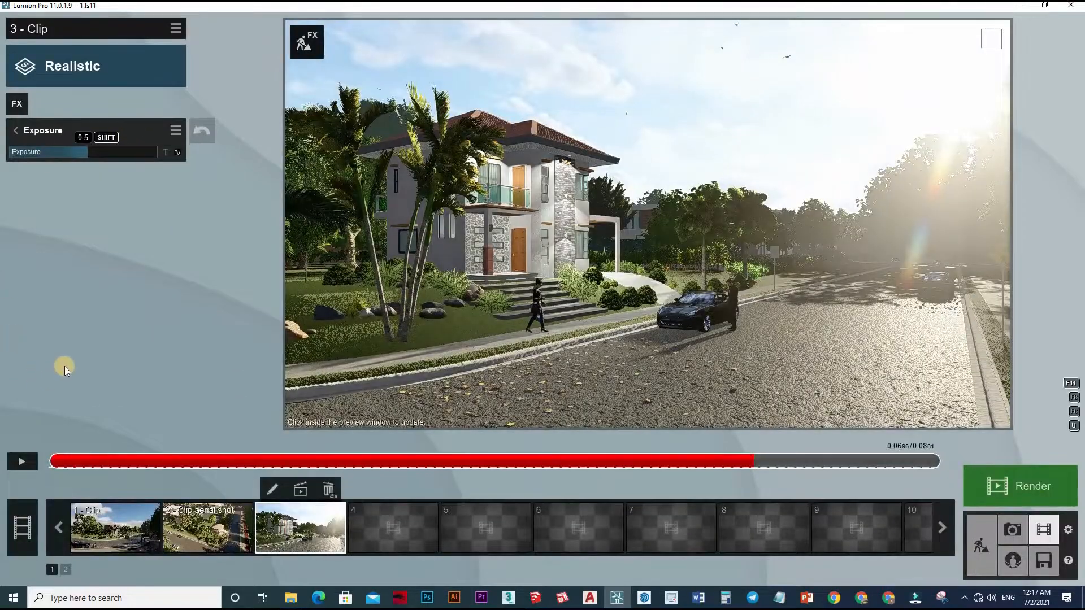
{"action": "left_click", "coordinate": [15, 131]}
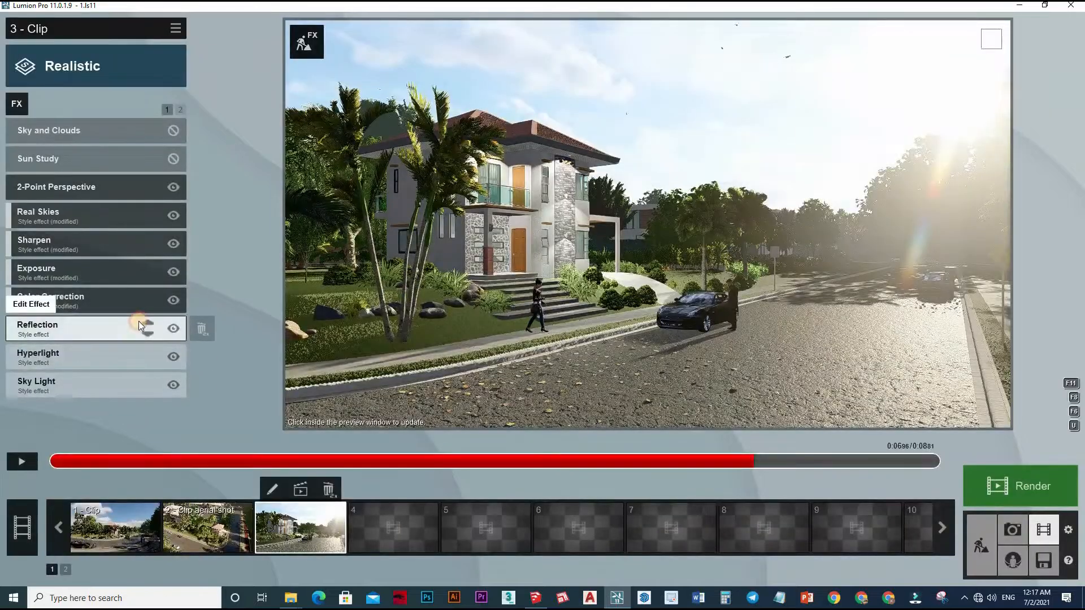
Adjust the amount of the Hyperlight effect and play the clip to check the lighting.
{"action": "left_click", "coordinate": [85, 355]}
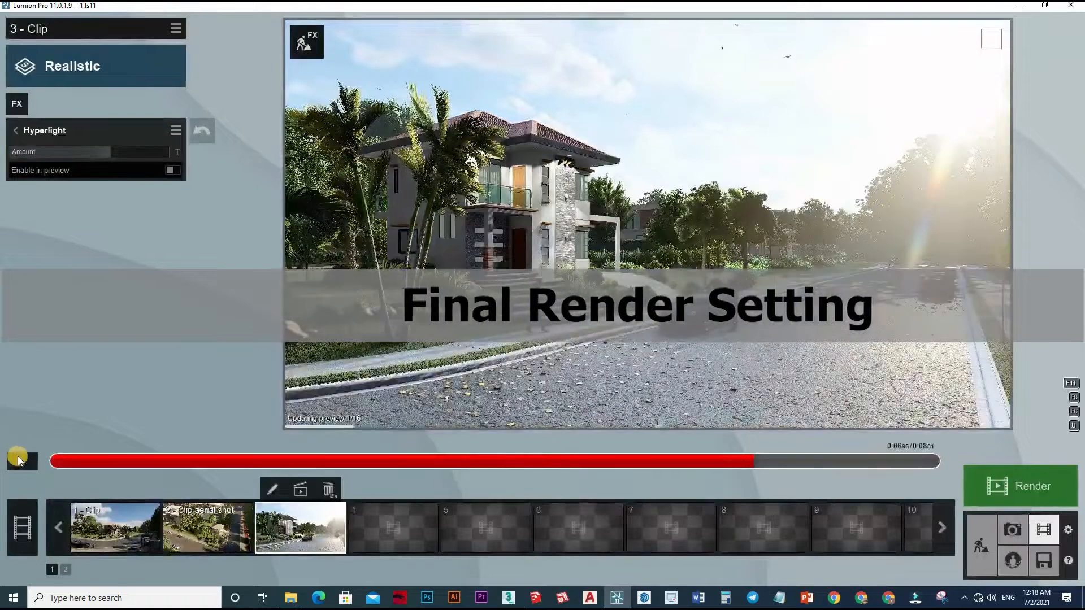
{"action": "left_click", "coordinate": [20, 461]}
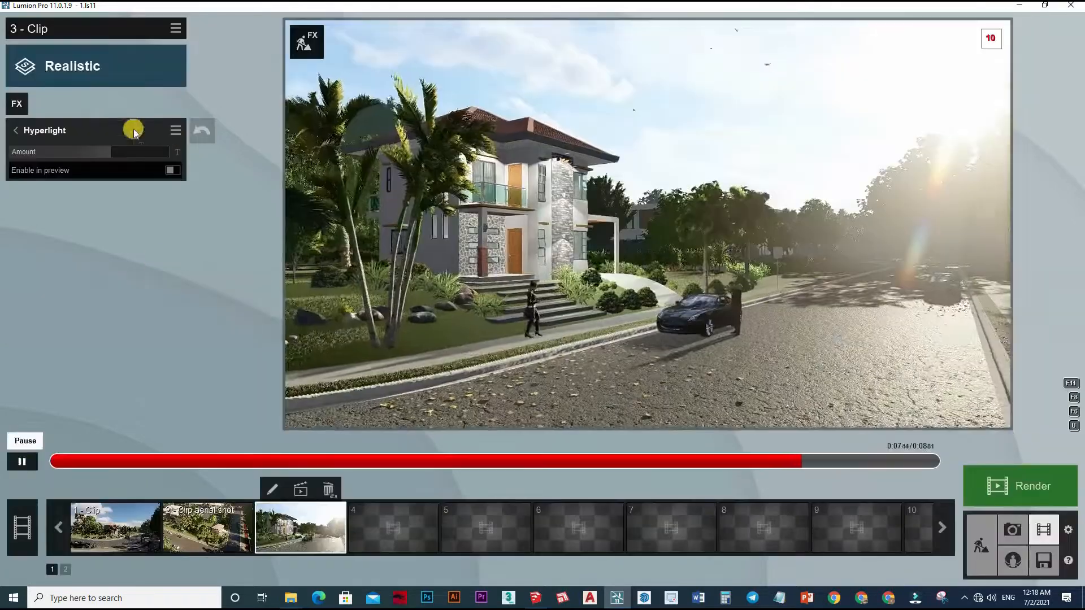
{"action": "left_click", "coordinate": [33, 129]}
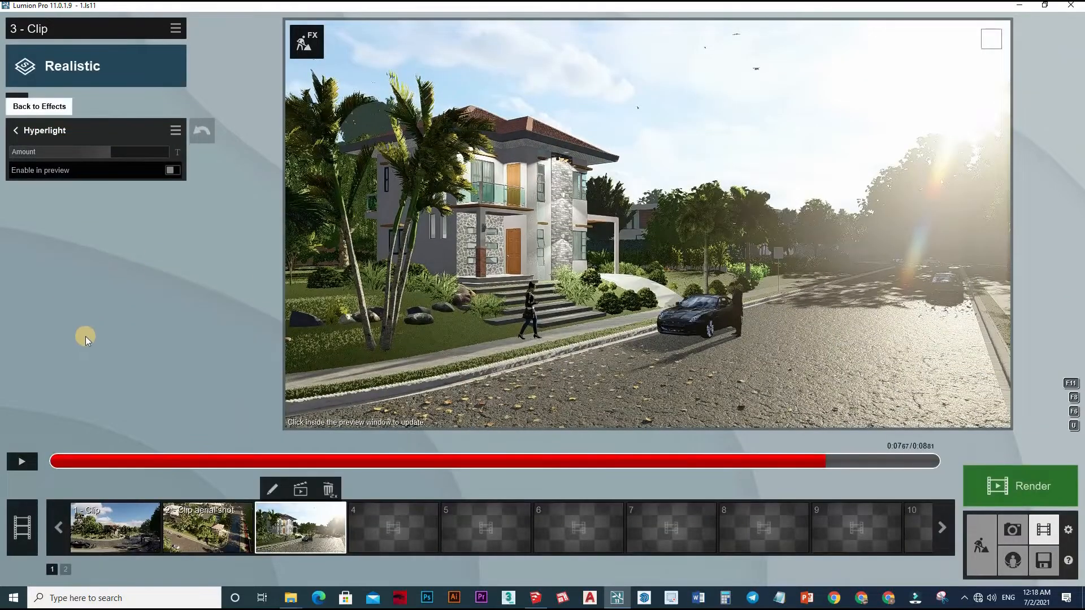
Configure the Sky Light effect with a brightness of 1.5, reduced saturation and Ultra render quality.
{"action": "left_click", "coordinate": [63, 388]}
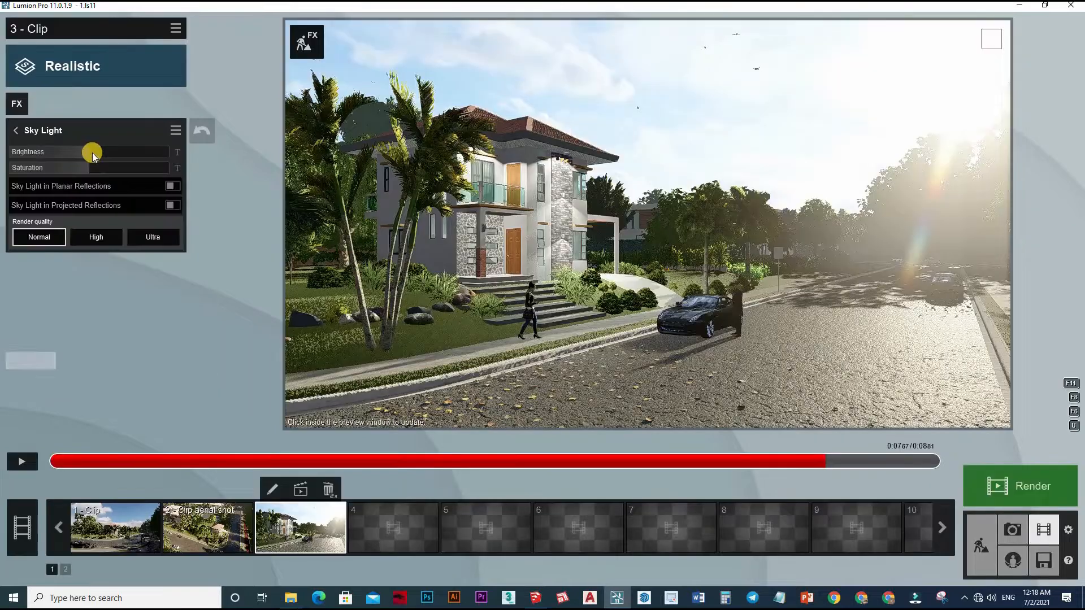
{"action": "left_click_drag", "start_coordinate": [90, 150], "coordinate": [127, 155]}
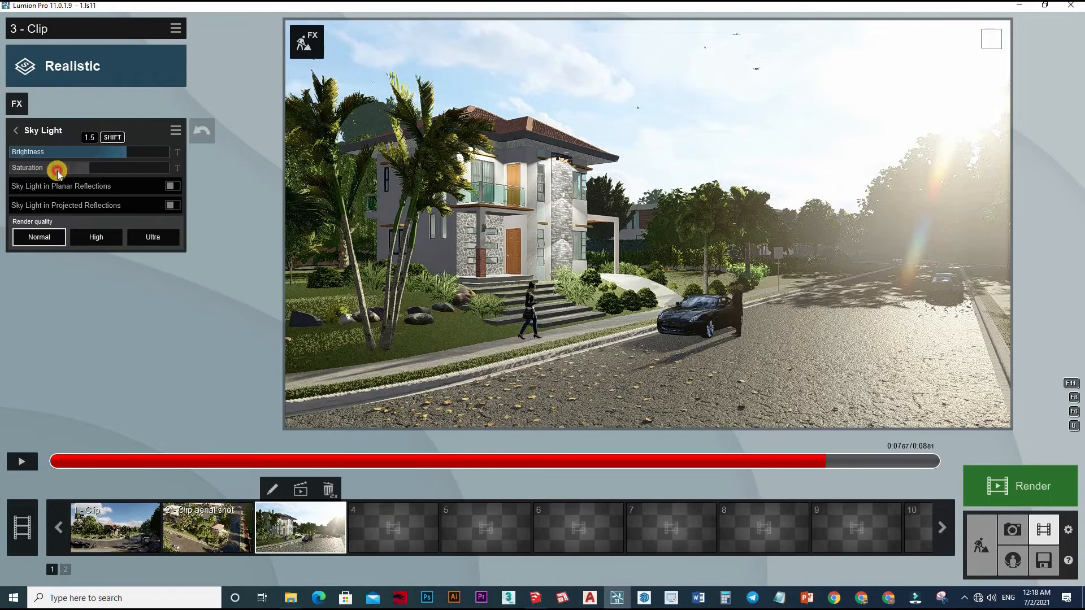
{"action": "mouse_move", "coordinate": [56, 171]}
{"action": "left_mouse_down"}
{"action": "mouse_move", "coordinate": [138, 165]}
{"action": "mouse_move", "coordinate": [65, 168]}
{"action": "left_mouse_up"}
{"action": "left_click", "coordinate": [505, 238]}
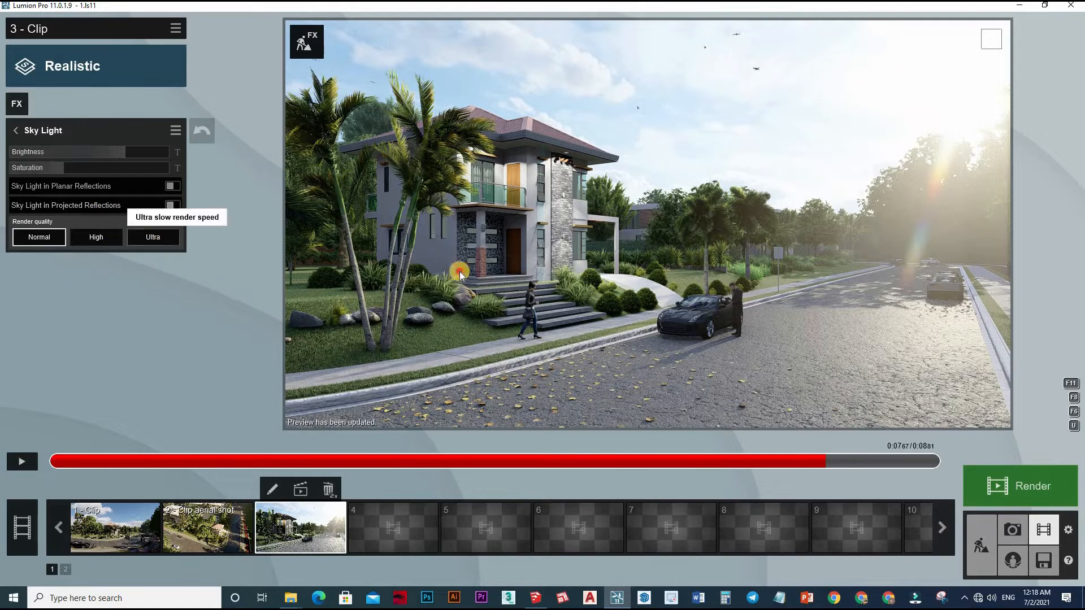
{"action": "left_click", "coordinate": [152, 237]}
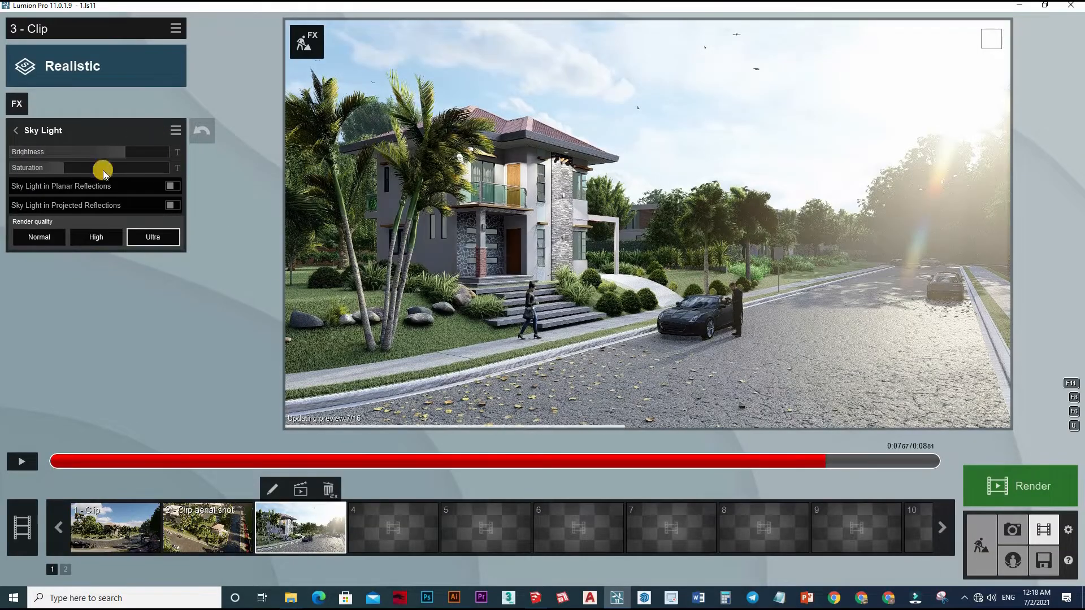
Tune the Shadow effect with reduced coloring, brightness near the middle of its range and a high shadow correction.
{"action": "left_click", "coordinate": [20, 130]}
{"action": "left_click", "coordinate": [180, 110]}
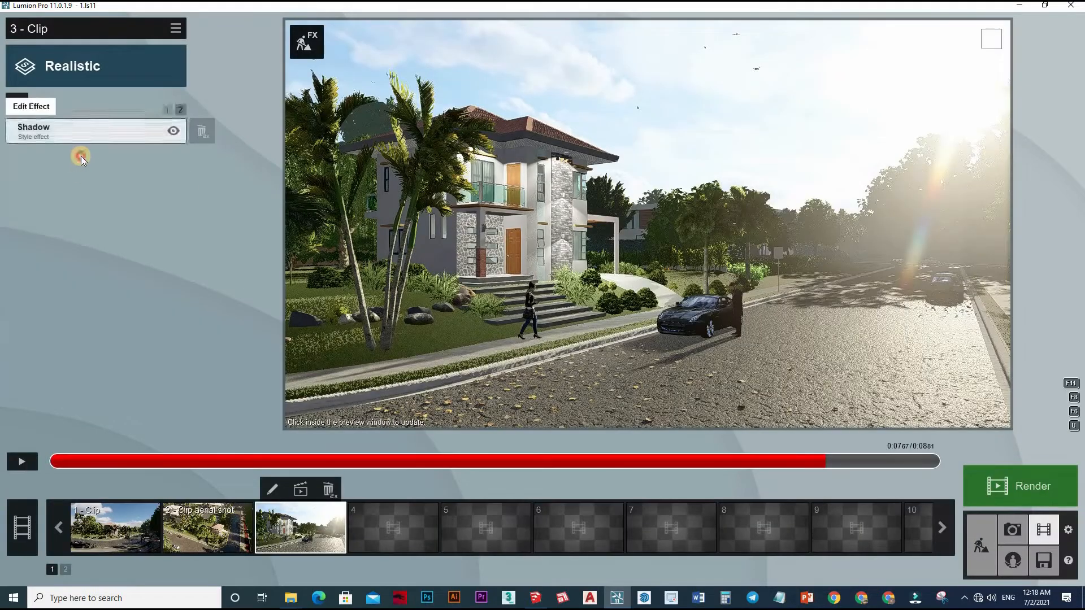
{"action": "left_click", "coordinate": [80, 156]}
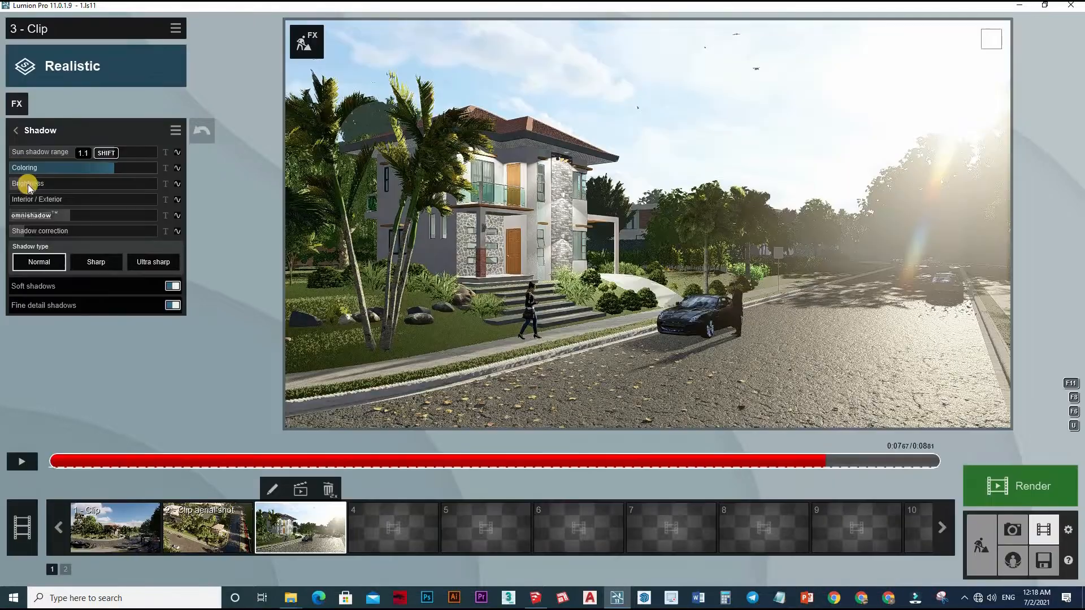
{"action": "mouse_move", "coordinate": [81, 182]}
{"action": "left_mouse_down"}
{"action": "mouse_move", "coordinate": [65, 182]}
{"action": "mouse_move", "coordinate": [76, 181]}
{"action": "mouse_move", "coordinate": [65, 170]}
{"action": "mouse_move", "coordinate": [78, 183]}
{"action": "left_mouse_up"}
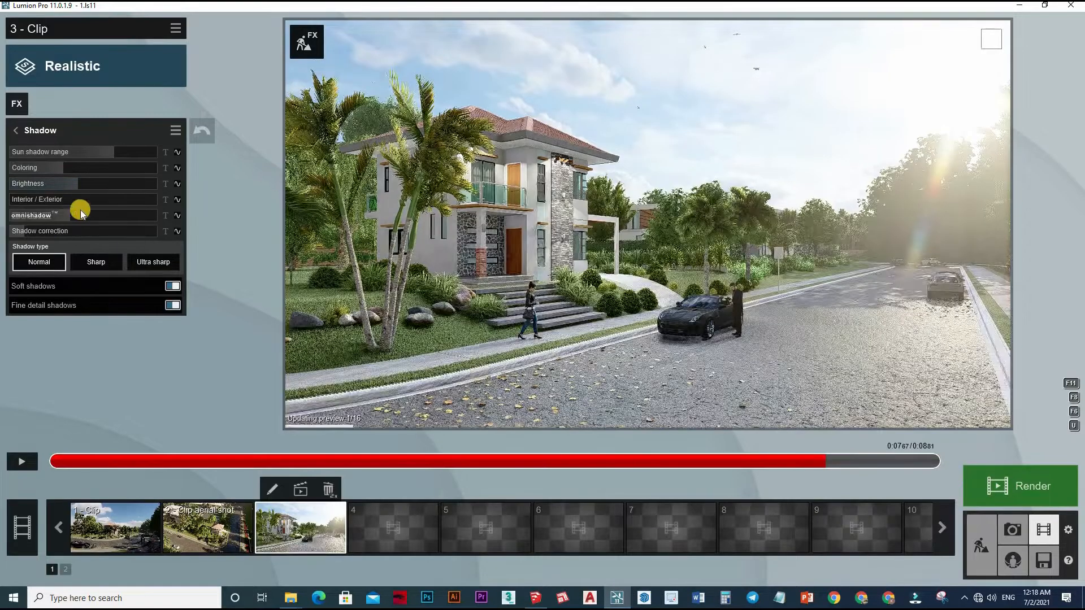
{"action": "left_click_drag", "start_coordinate": [84, 184], "coordinate": [86, 185]}
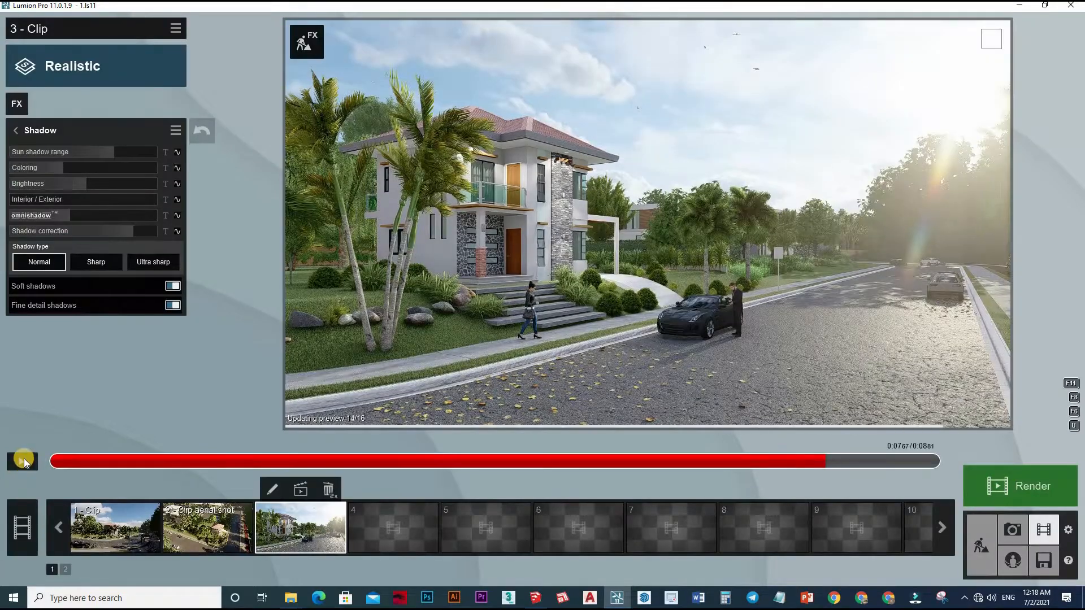
Review the shadows in playback, set the shadow type to Ultra sharp with soft shadows off, and refresh the preview.
{"action": "left_click", "coordinate": [24, 461]}
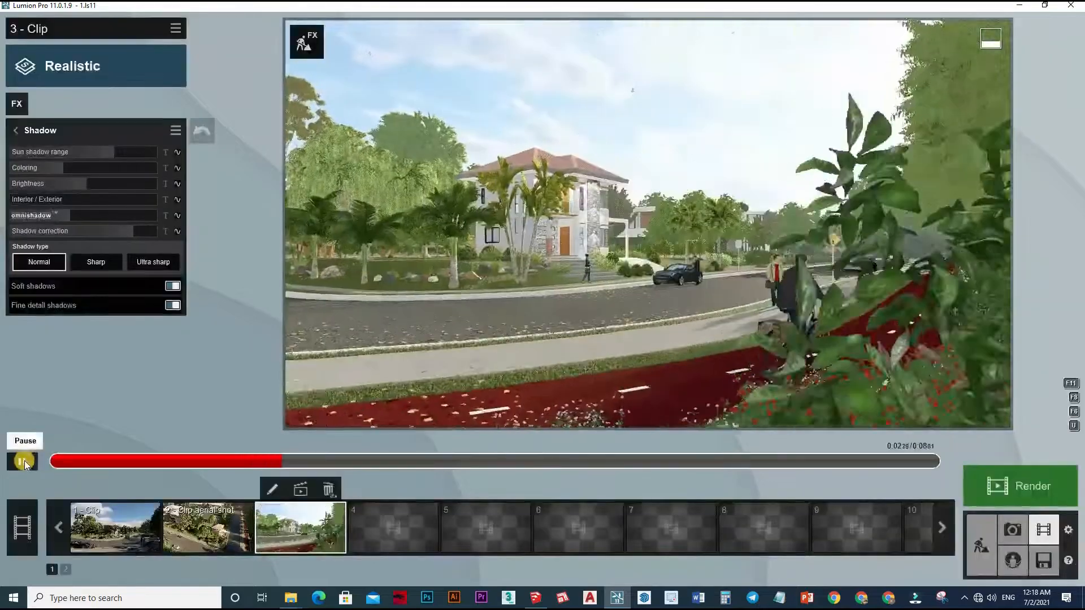
{"action": "left_click", "coordinate": [25, 461]}
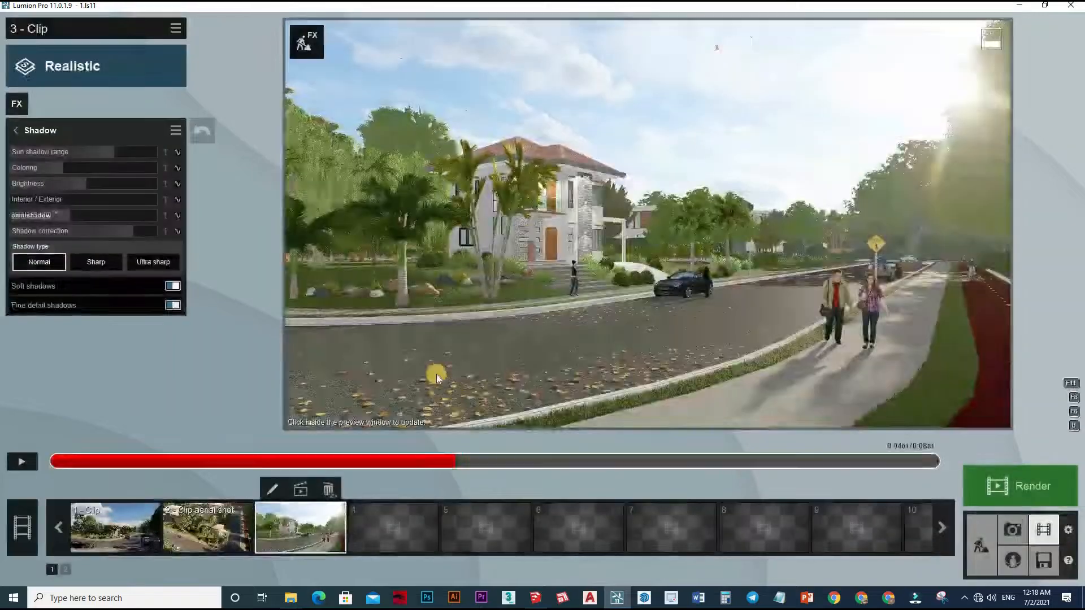
{"action": "left_click", "coordinate": [481, 314]}
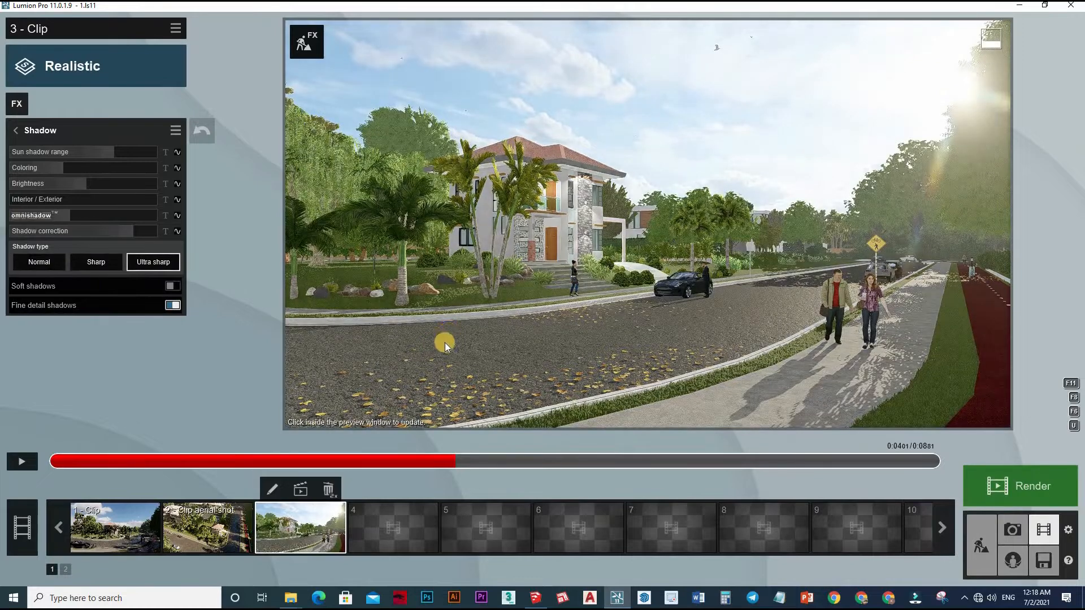
{"action": "left_click", "coordinate": [445, 343]}
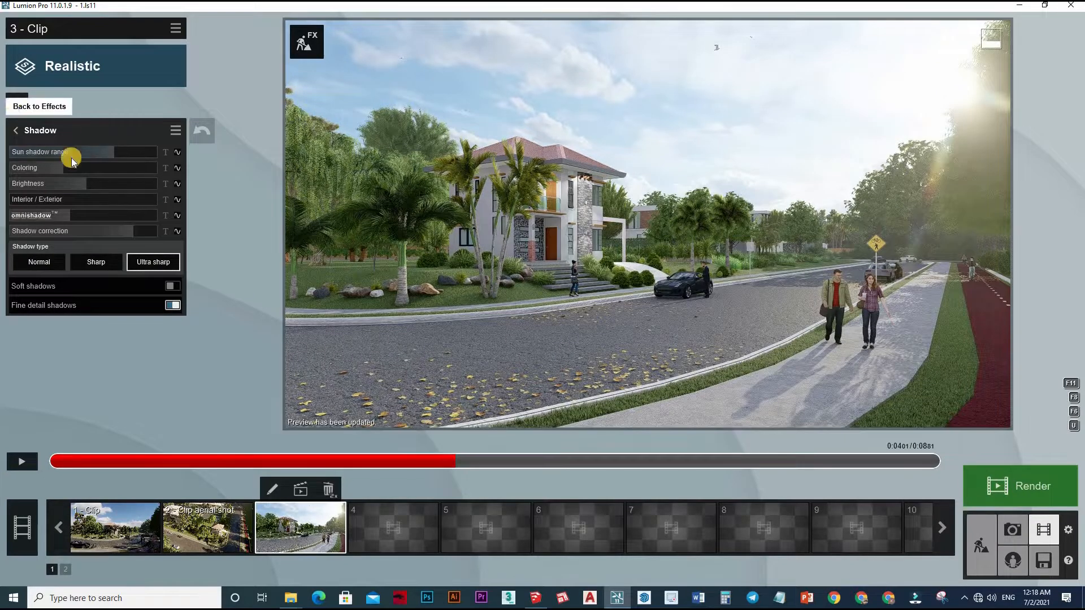
Add the Mass Move animation effect to clip 3 and open its path editor.
{"action": "left_click", "coordinate": [29, 103]}
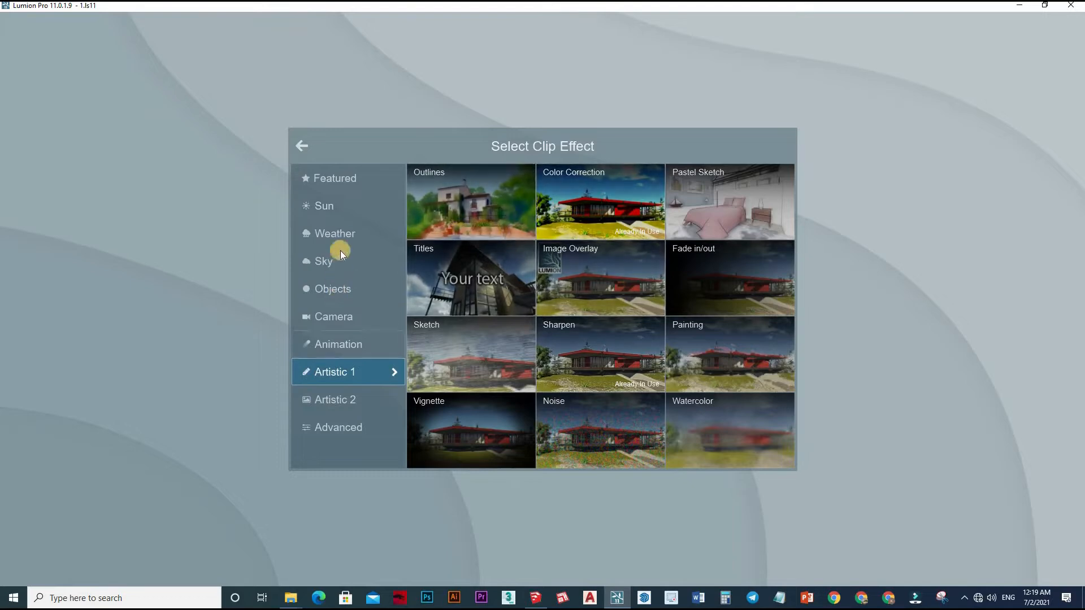
{"action": "left_click", "coordinate": [338, 233]}
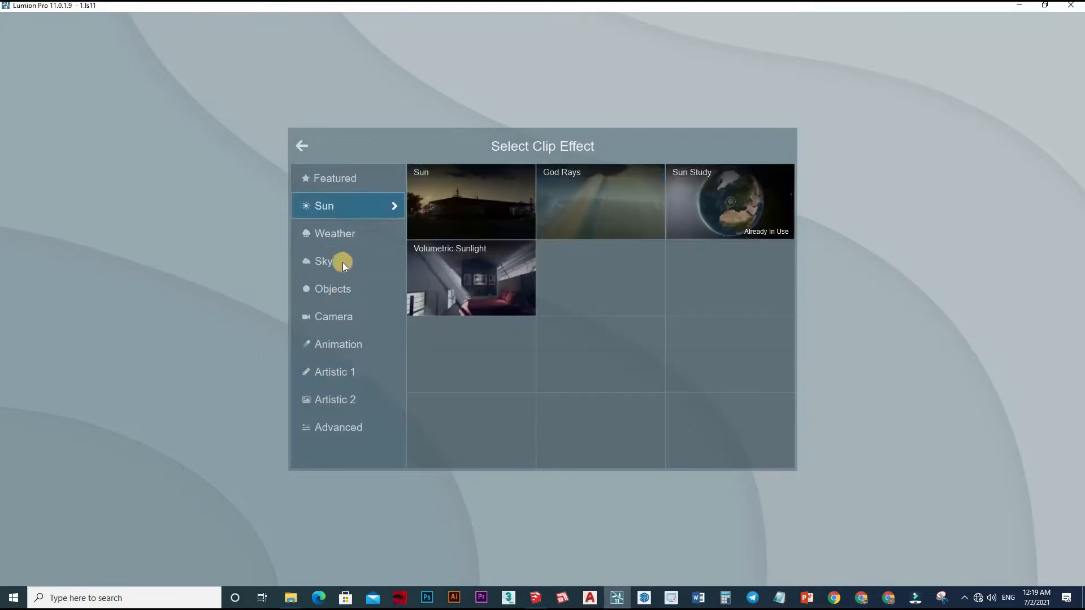
{"action": "left_click", "coordinate": [337, 289]}
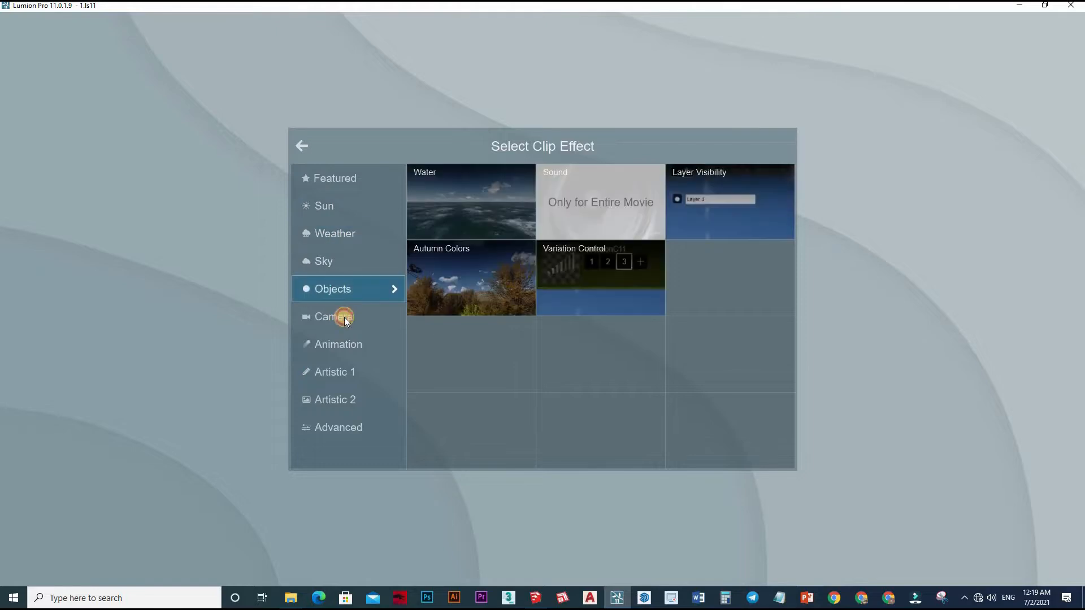
{"action": "left_click", "coordinate": [391, 340]}
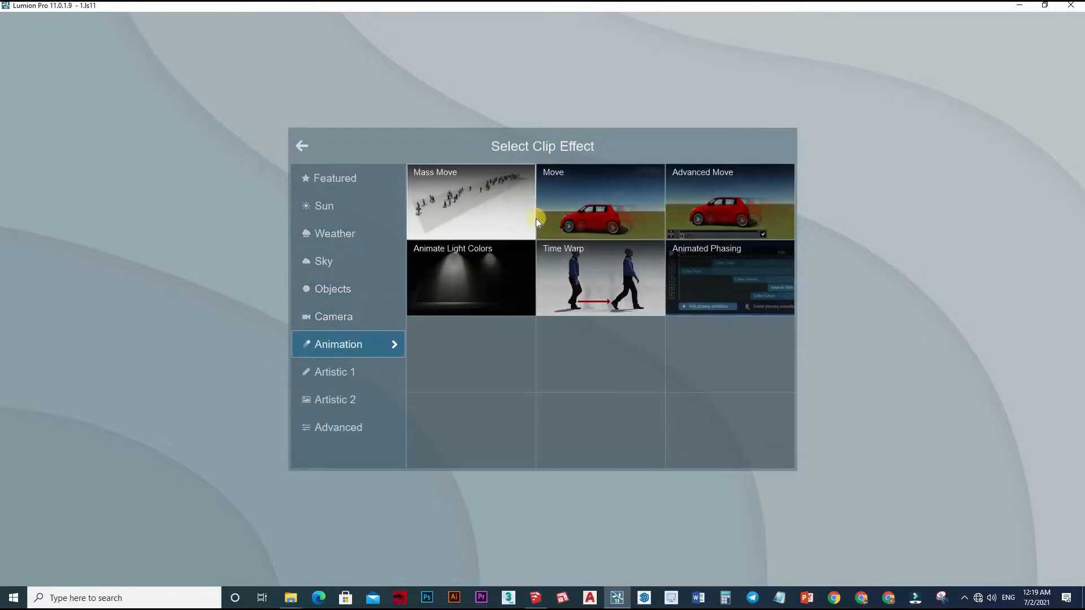
{"action": "left_click", "coordinate": [844, 296]}
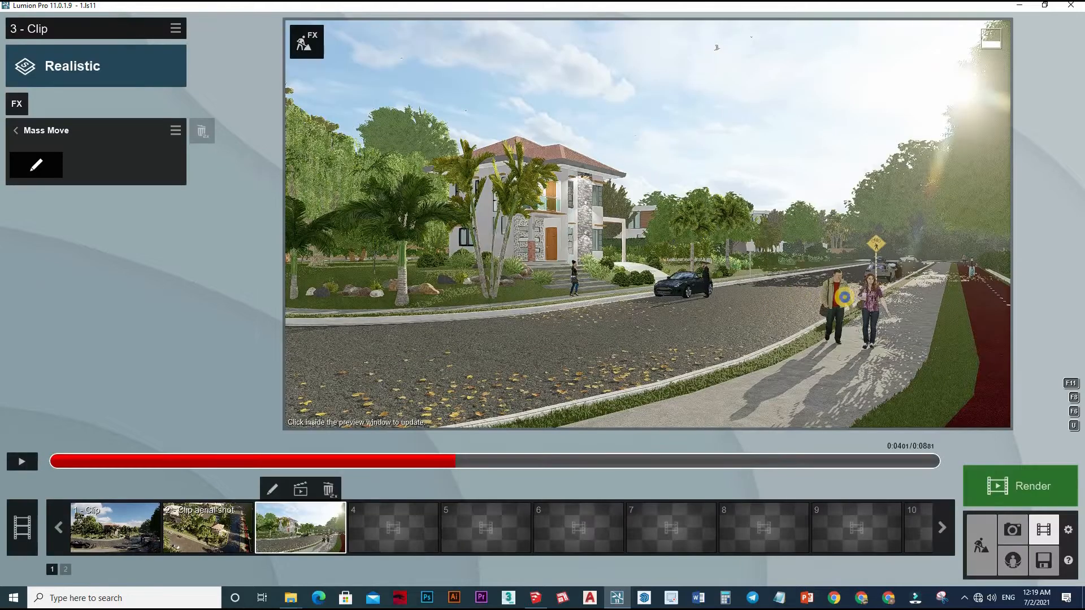
{"action": "left_click", "coordinate": [733, 360]}
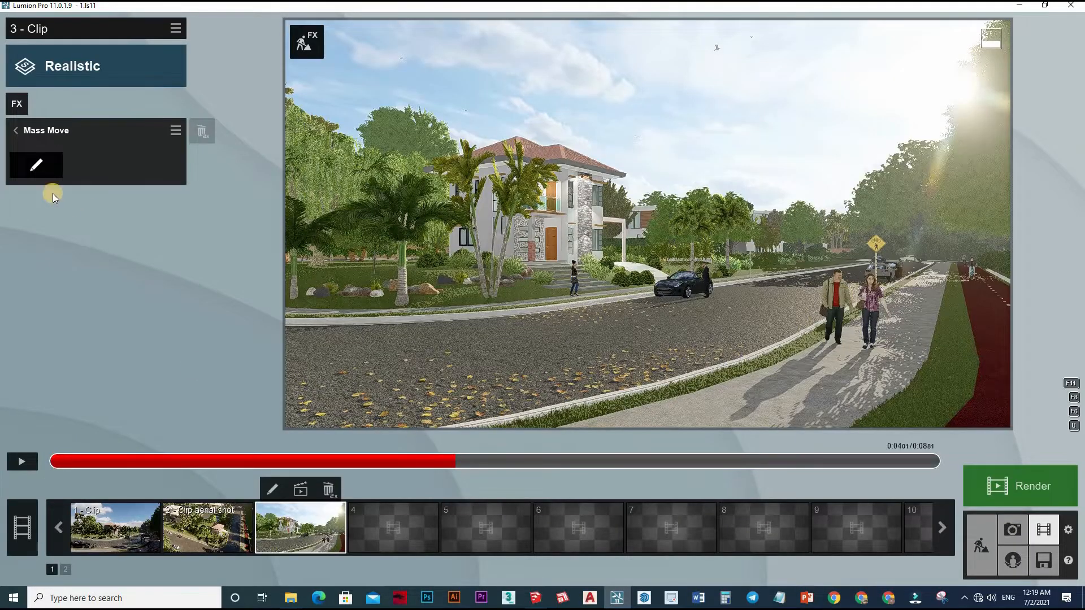
{"action": "left_click", "coordinate": [696, 310]}
{"action": "left_click", "coordinate": [36, 165]}
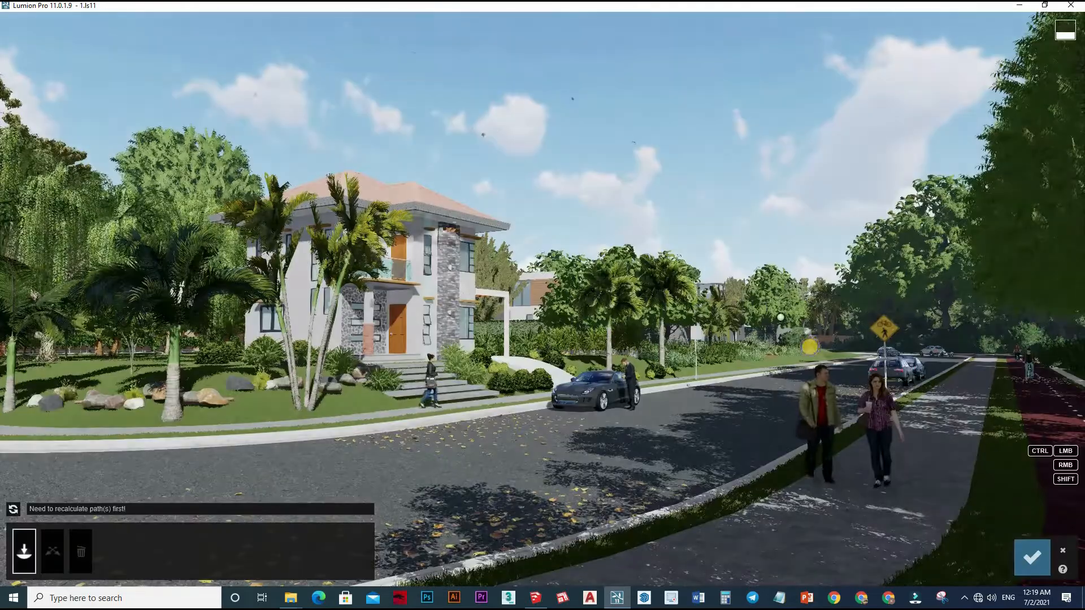
Draw a Mass Move path from behind the walking couple along the curved sidewalk past the parked motorcycle and car.
{"action": "right_click_drag", "start_coordinate": [810, 342], "coordinate": [741, 209]}
{"action": "left_click", "coordinate": [740, 209]}
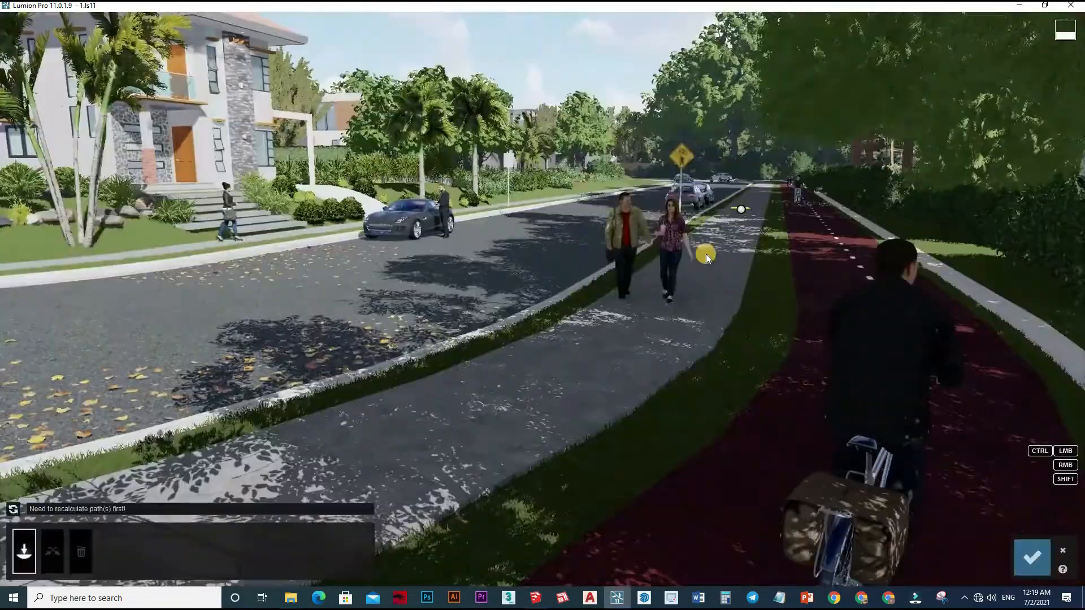
{"action": "left_click", "coordinate": [643, 333]}
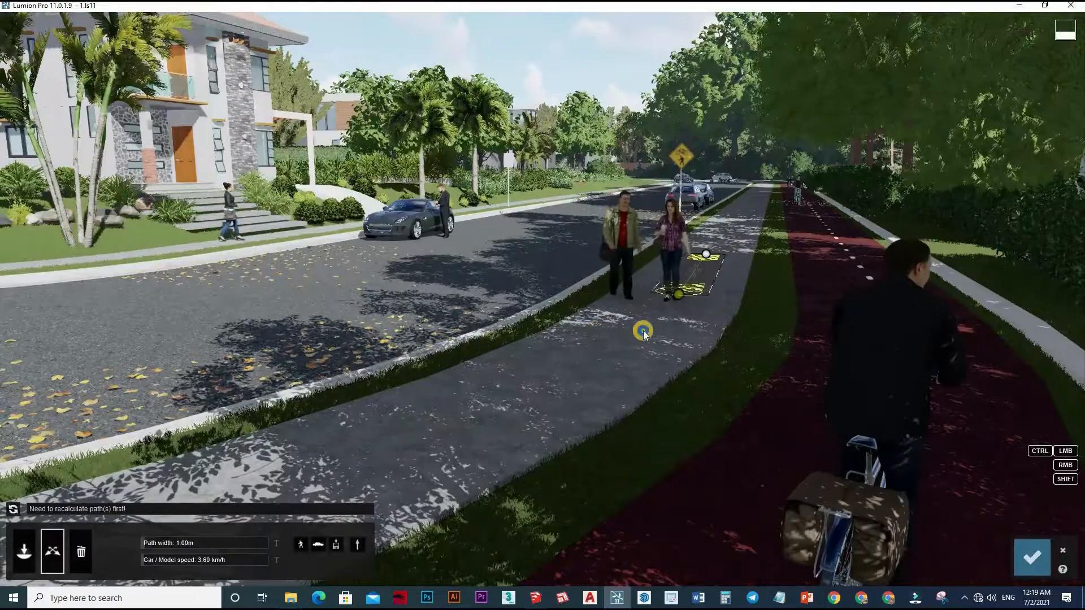
{"action": "right_click_drag", "start_coordinate": [642, 333], "coordinate": [608, 350]}
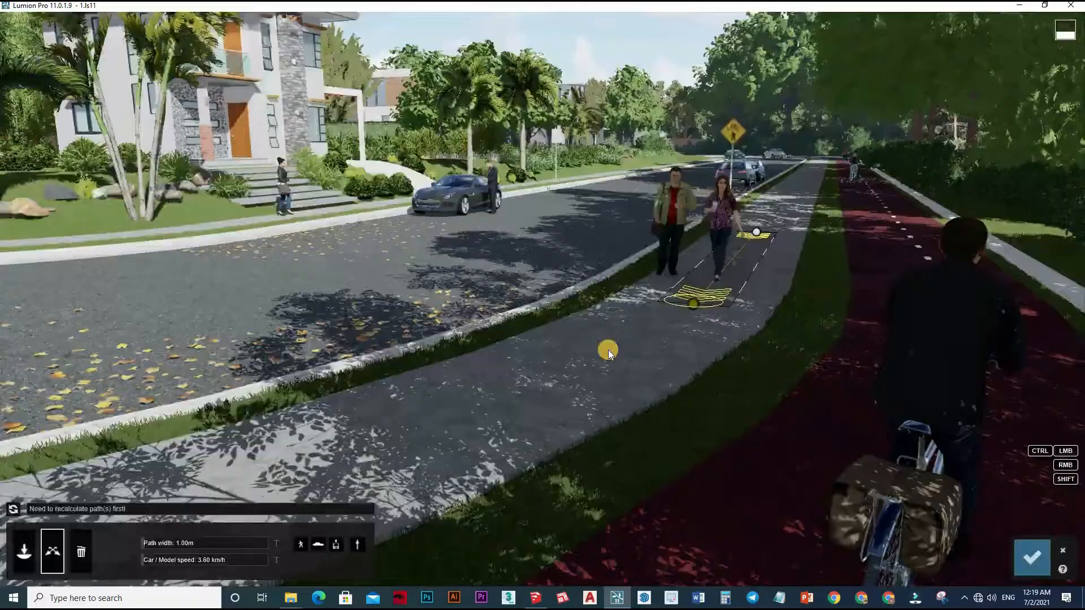
{"action": "left_click", "coordinate": [571, 371]}
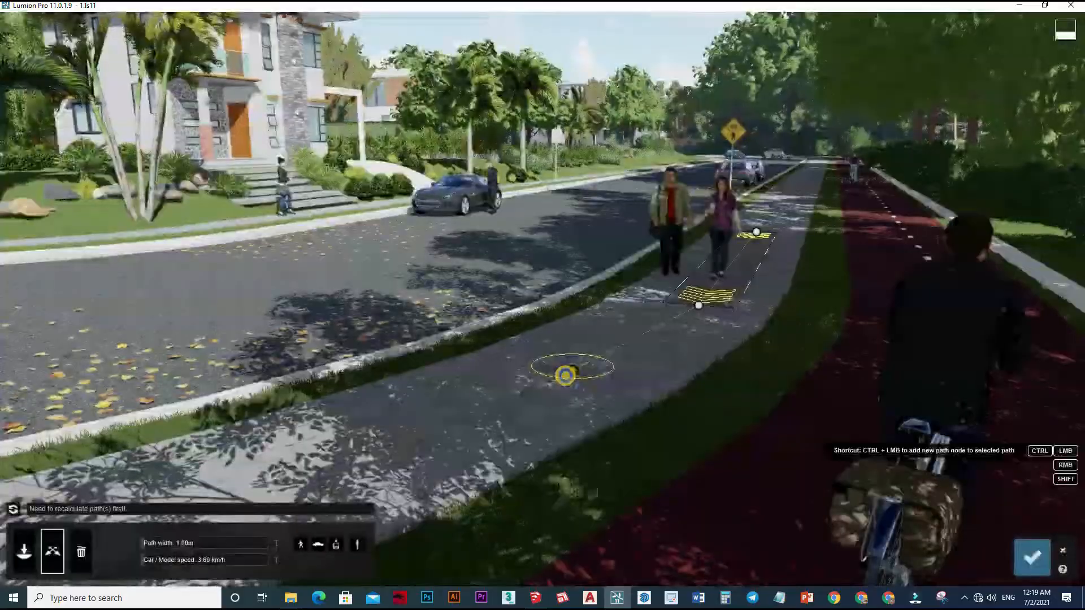
{"action": "right_click_drag", "start_coordinate": [565, 375], "coordinate": [253, 425]}
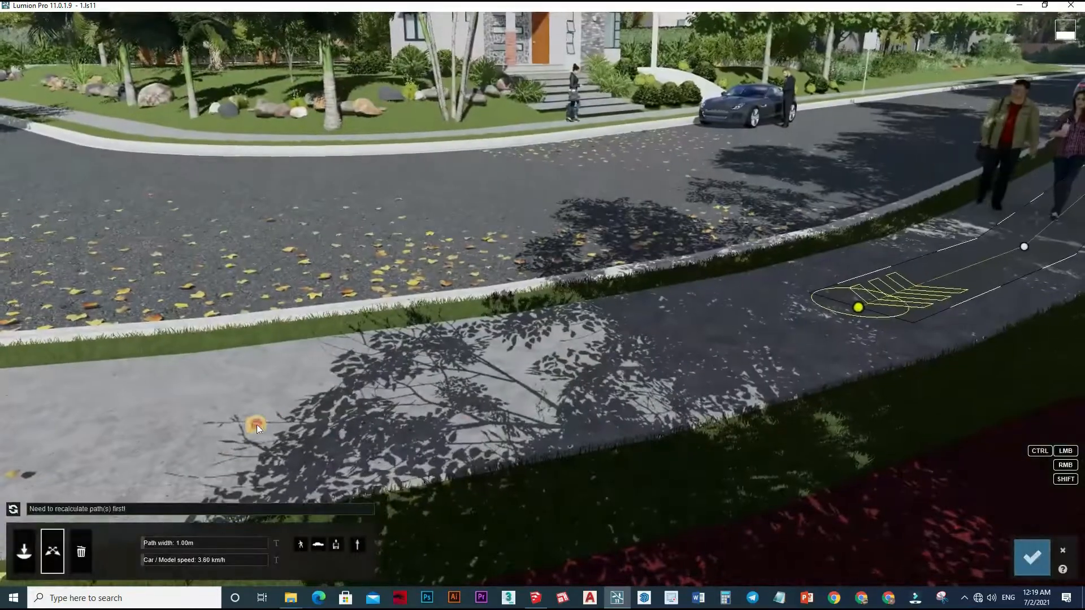
{"action": "left_click", "coordinate": [257, 426], "text": "ctrl"}
{"action": "right_click_drag", "start_coordinate": [477, 404], "coordinate": [369, 248]}
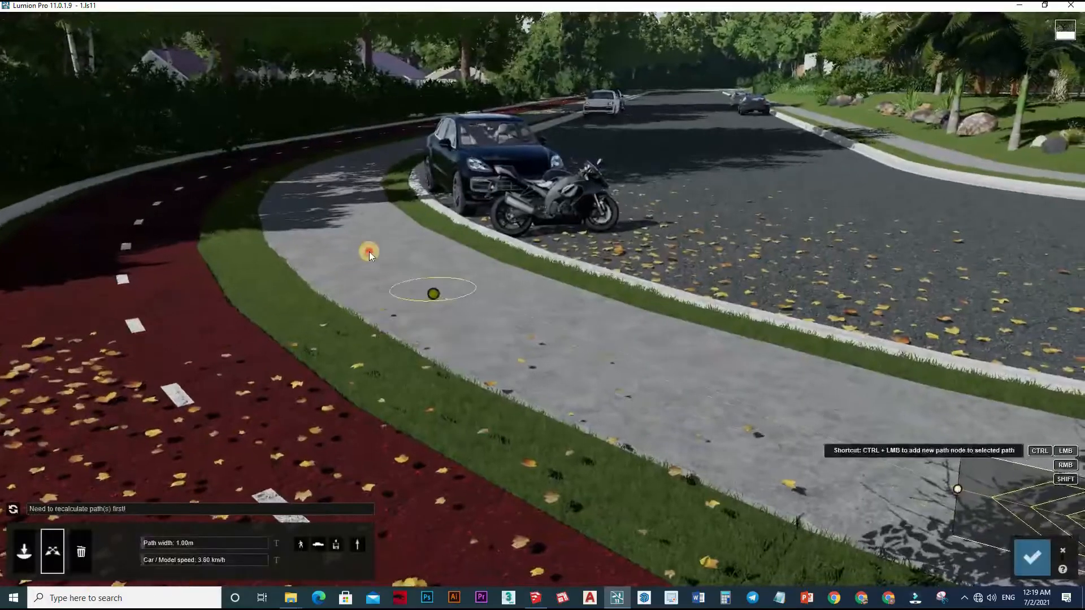
{"action": "left_click", "coordinate": [368, 248], "text": "ctrl"}
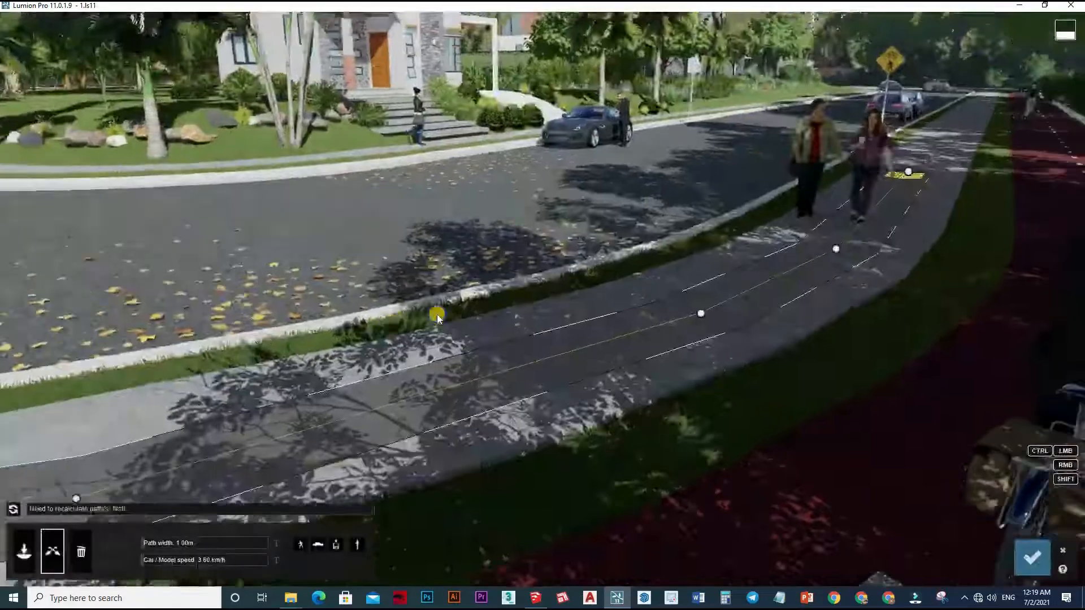
{"action": "right_click_drag", "start_coordinate": [437, 318], "coordinate": [458, 390]}
Set the path width to 1.19 m and the car/model speed to 20.13 km/h, and recalculate the path.
{"action": "left_click", "coordinate": [13, 510]}
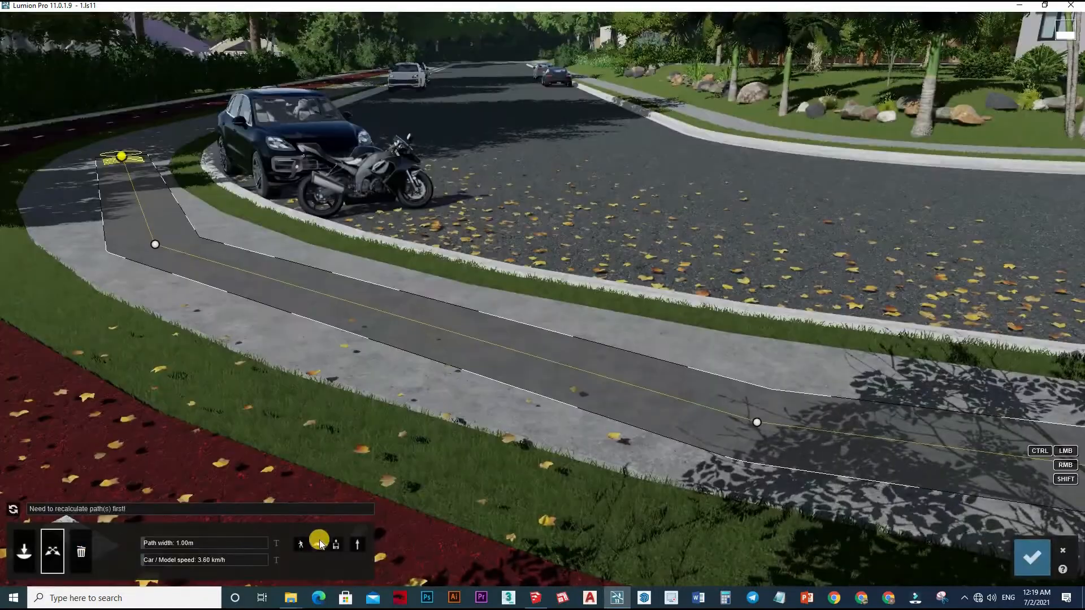
{"action": "left_click", "coordinate": [343, 545]}
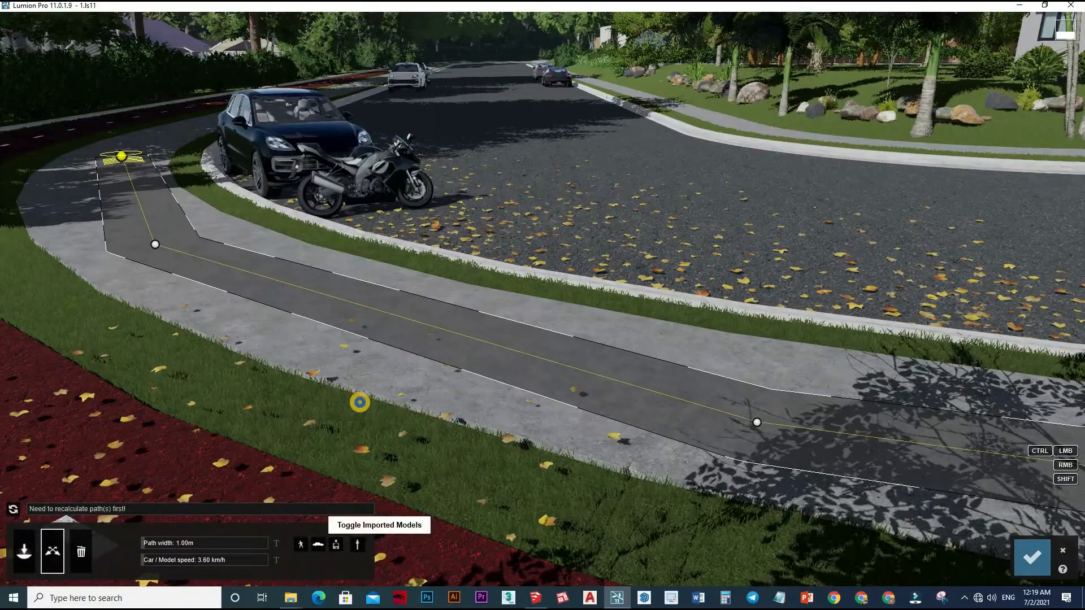
{"action": "right_click_drag", "start_coordinate": [124, 553], "coordinate": [148, 557]}
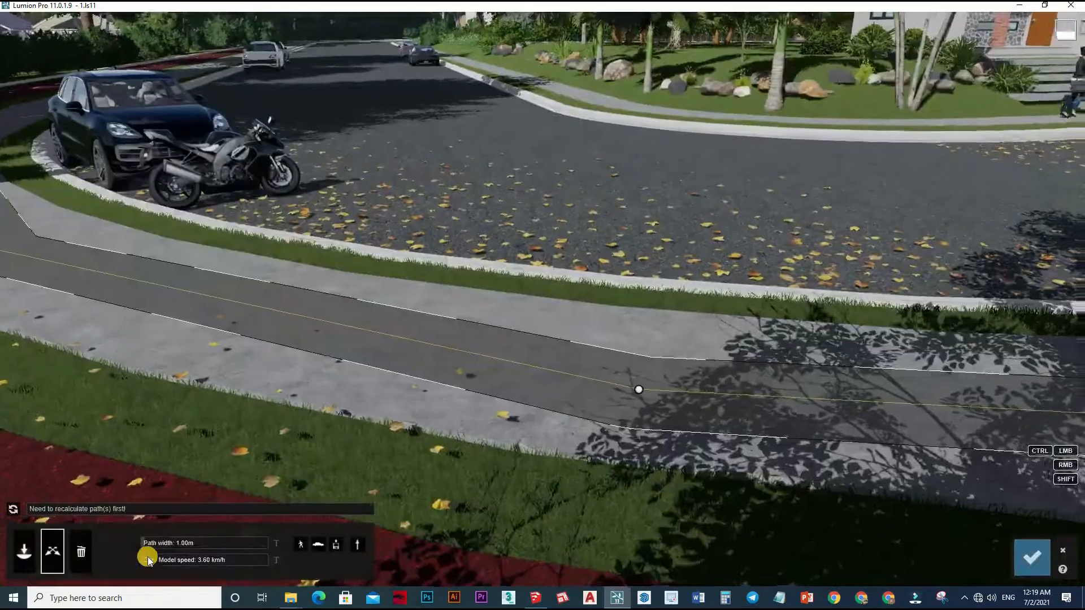
{"action": "left_click", "coordinate": [147, 558]}
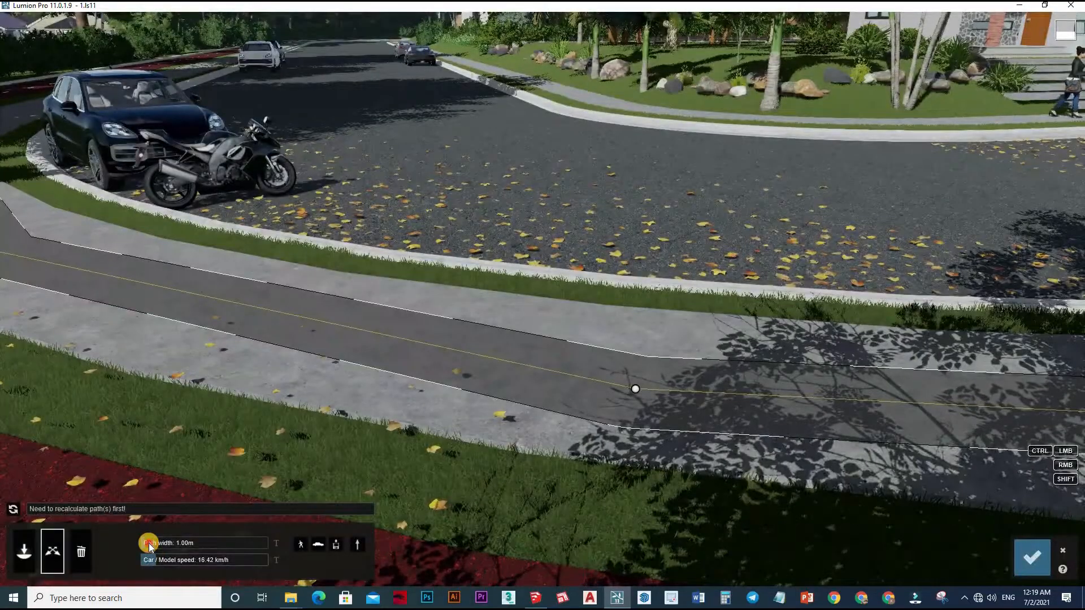
{"action": "left_click", "coordinate": [149, 546]}
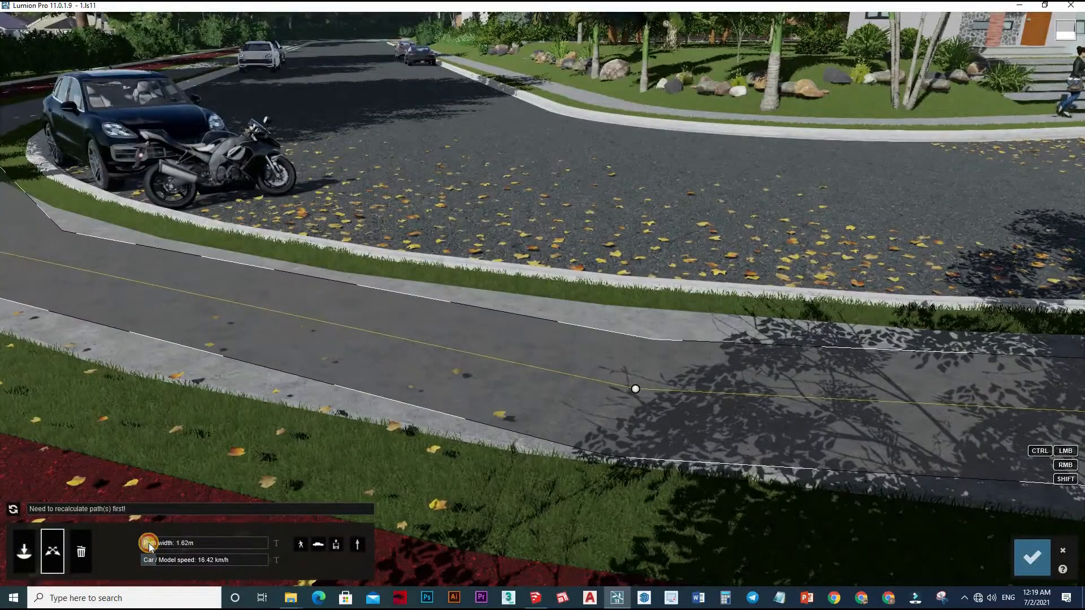
{"action": "left_click", "coordinate": [155, 559]}
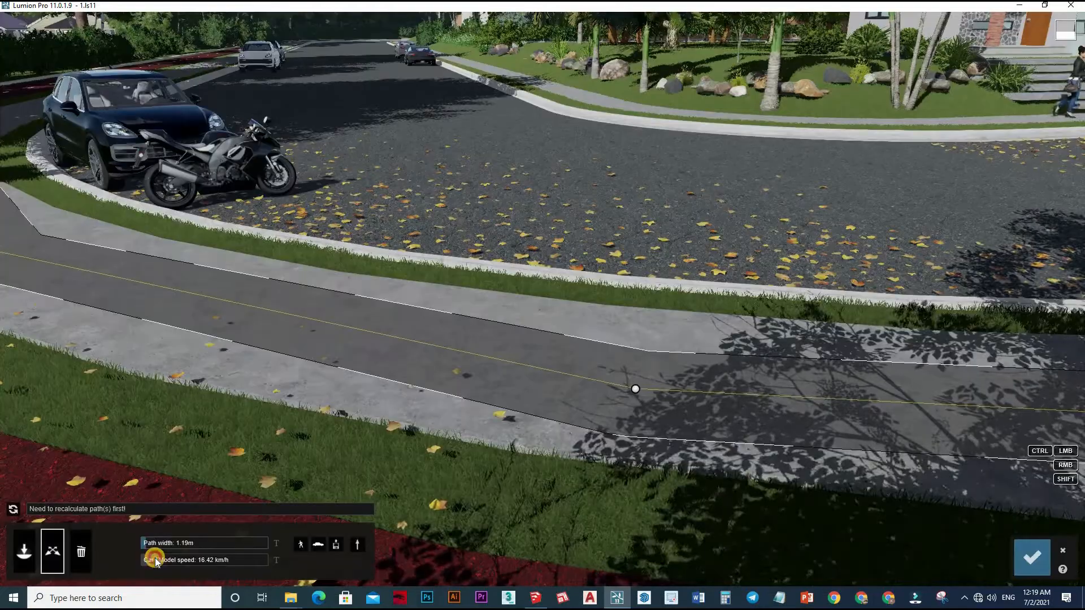
{"action": "left_click", "coordinate": [16, 514]}
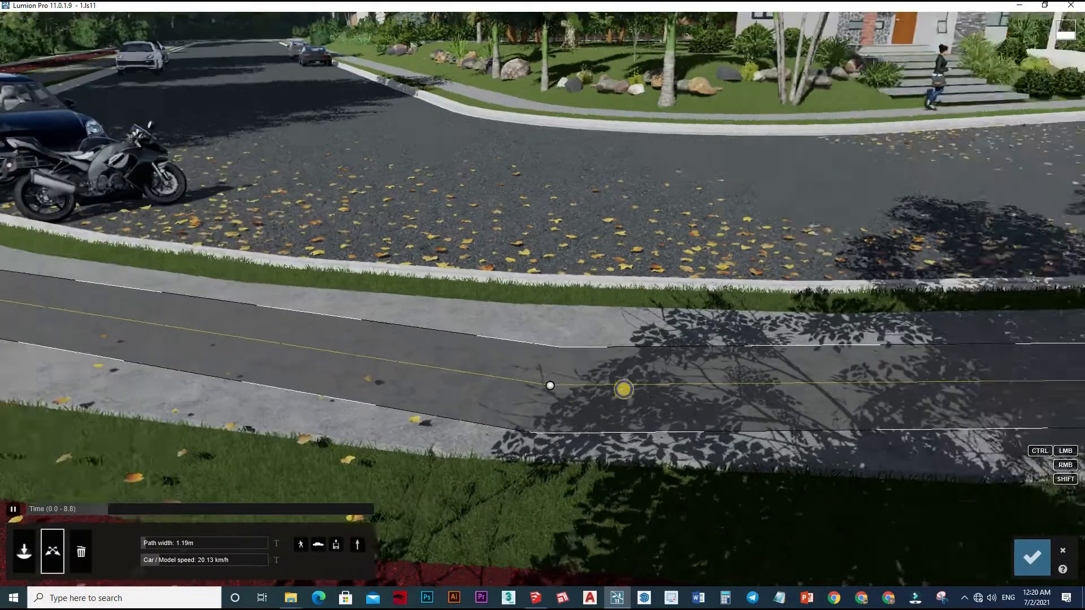
Check the pedestrians' movement and widen the path to 2.92 m so it covers both people.
{"action": "right_click_drag", "start_coordinate": [623, 390], "coordinate": [615, 389]}
{"action": "left_click", "coordinate": [13, 510]}
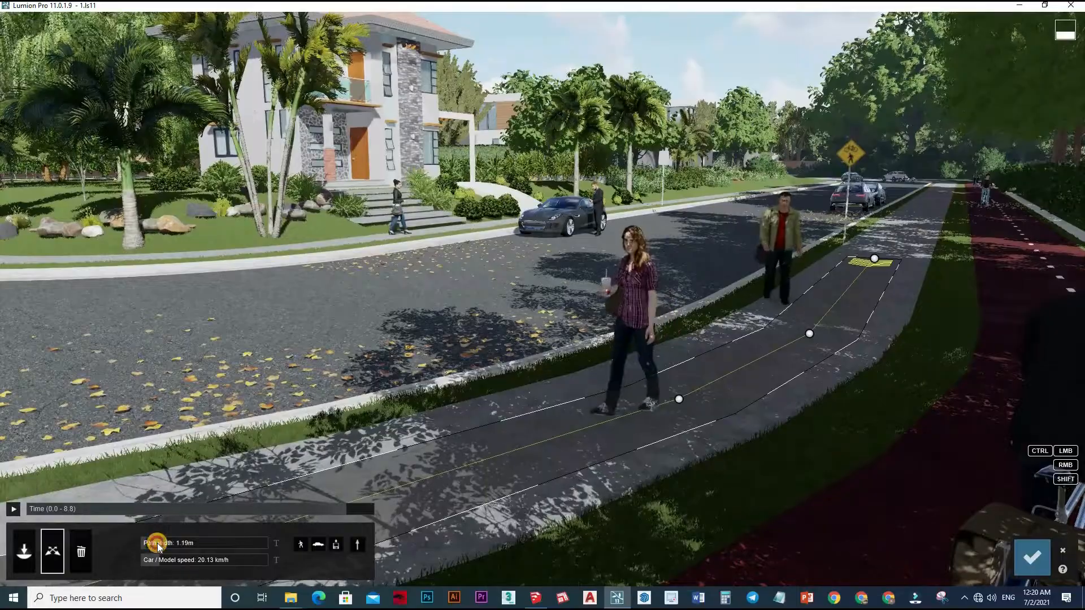
{"action": "left_click_drag", "start_coordinate": [164, 550], "coordinate": [170, 541]}
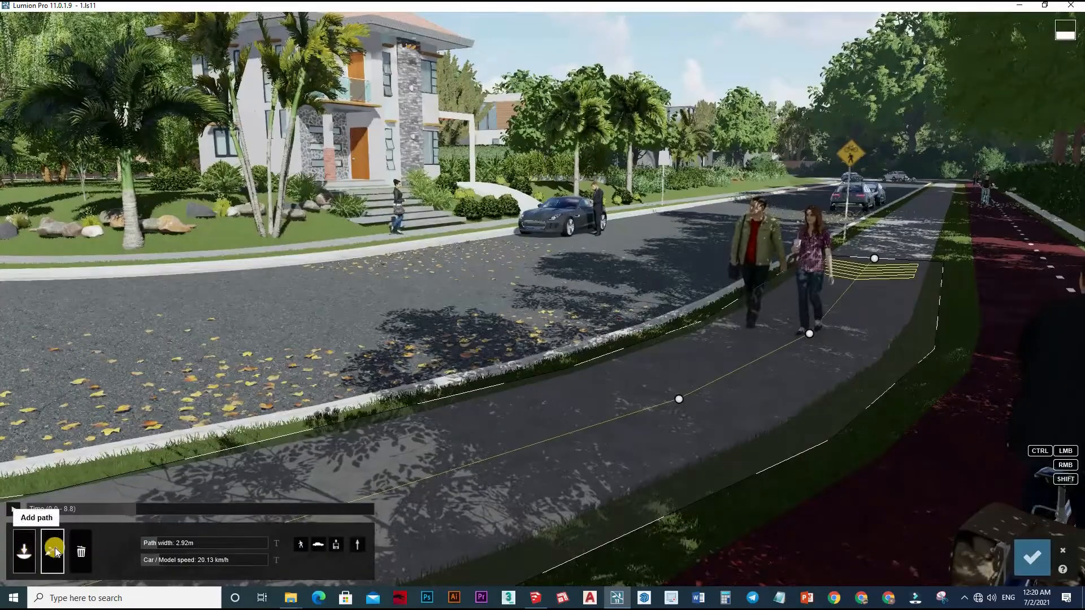
Play back the couple's movement along the widened path and confirm the Mass Move changes.
{"action": "left_click", "coordinate": [54, 546]}
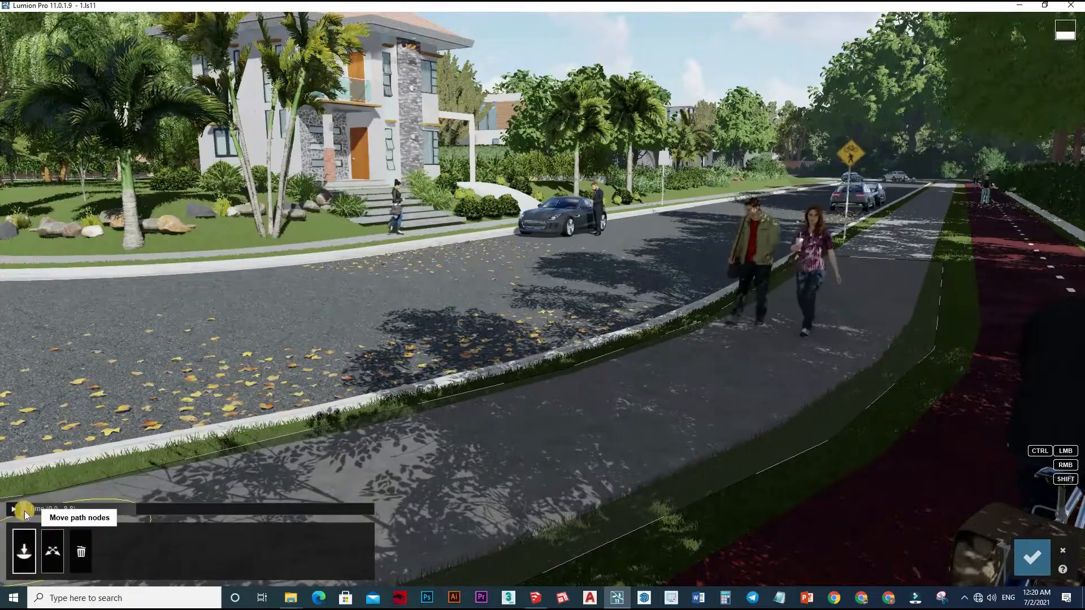
{"action": "left_click", "coordinate": [53, 543]}
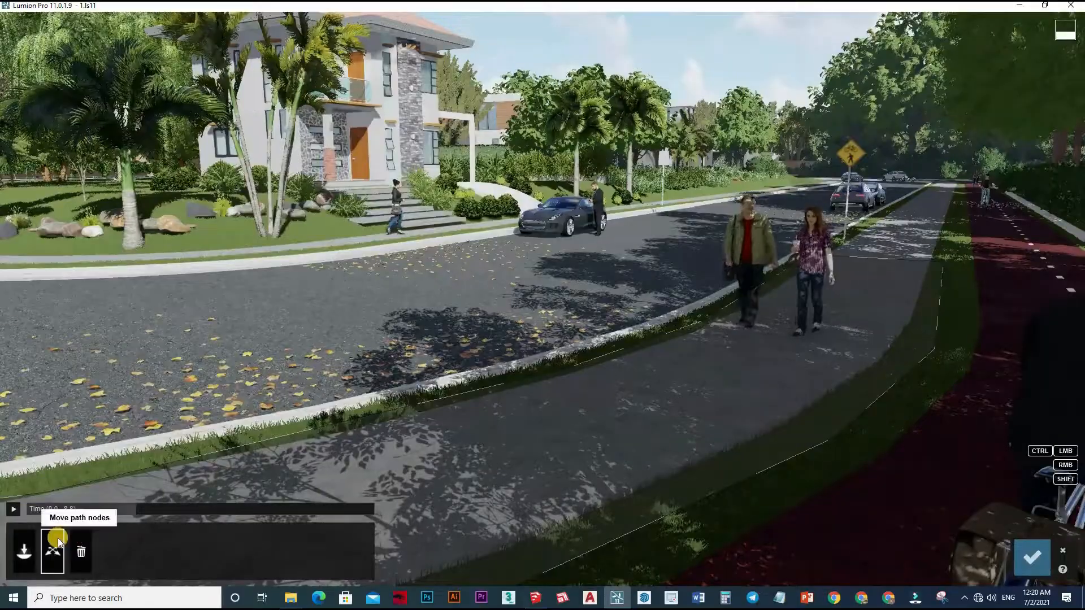
{"action": "left_click", "coordinate": [14, 510]}
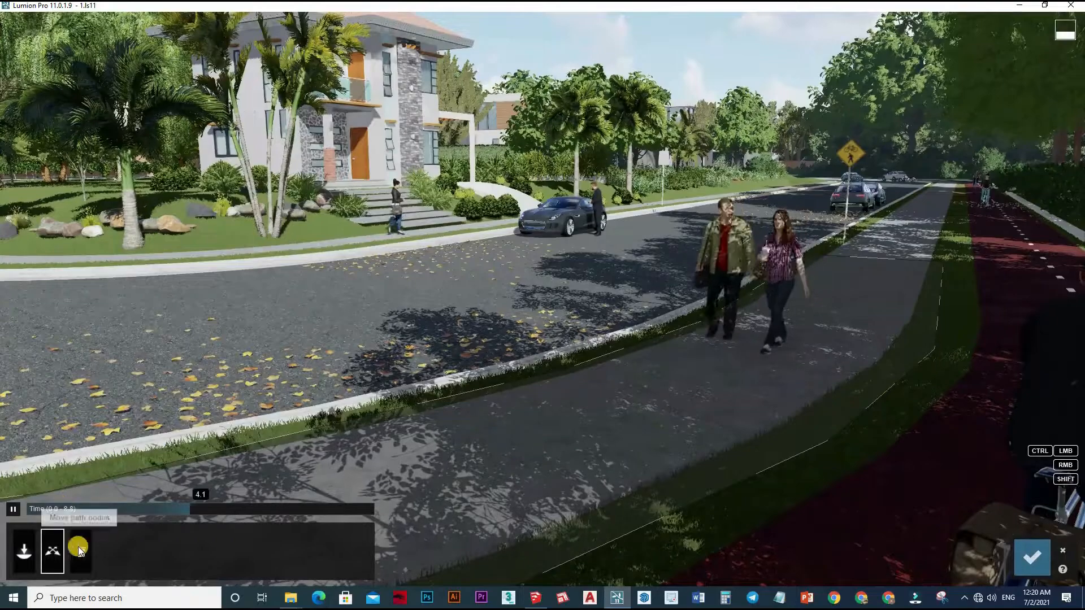
{"action": "left_click", "coordinate": [86, 510]}
{"action": "left_click", "coordinate": [28, 552]}
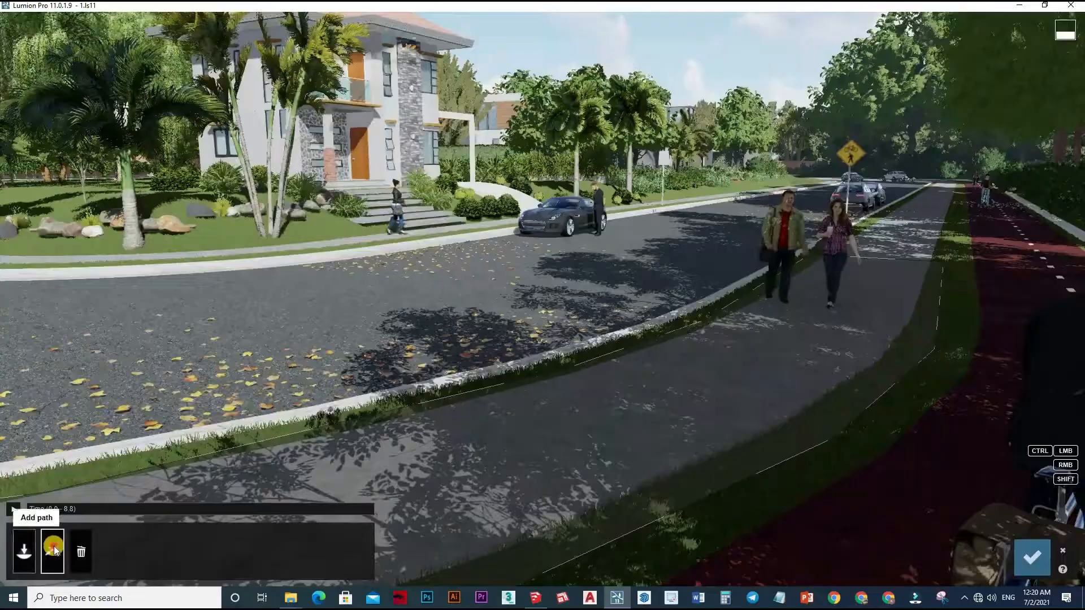
{"action": "left_click", "coordinate": [15, 510]}
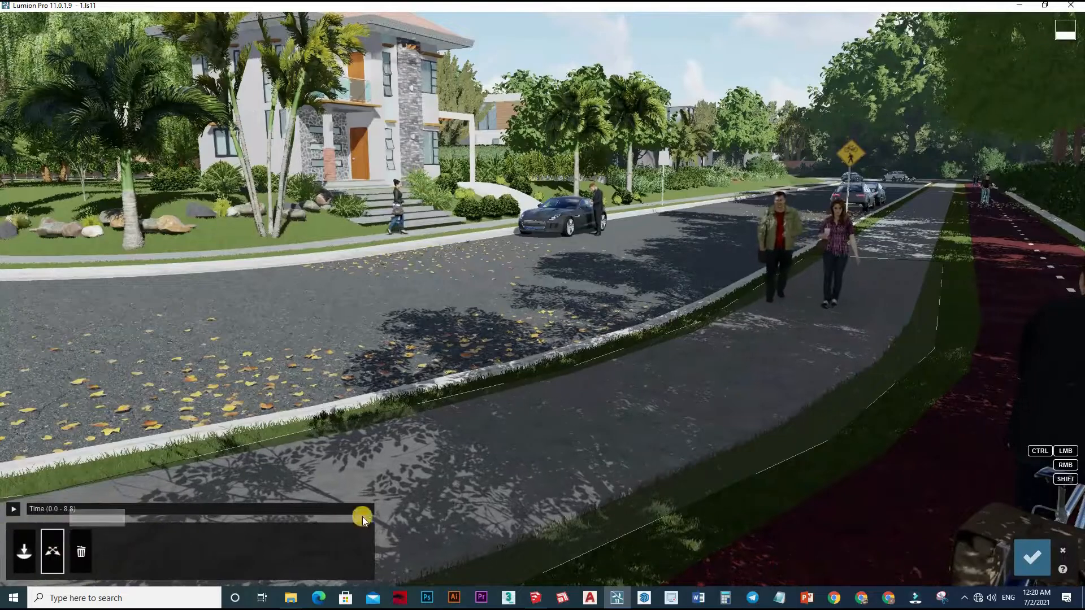
{"action": "left_click", "coordinate": [1029, 557]}
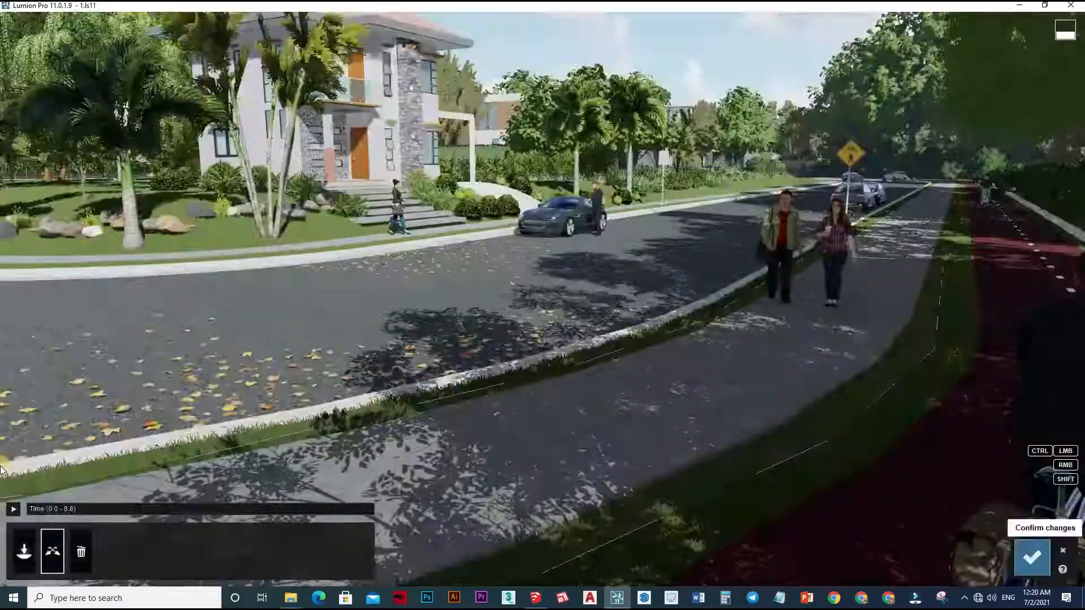
{"action": "left_click", "coordinate": [15, 509]}
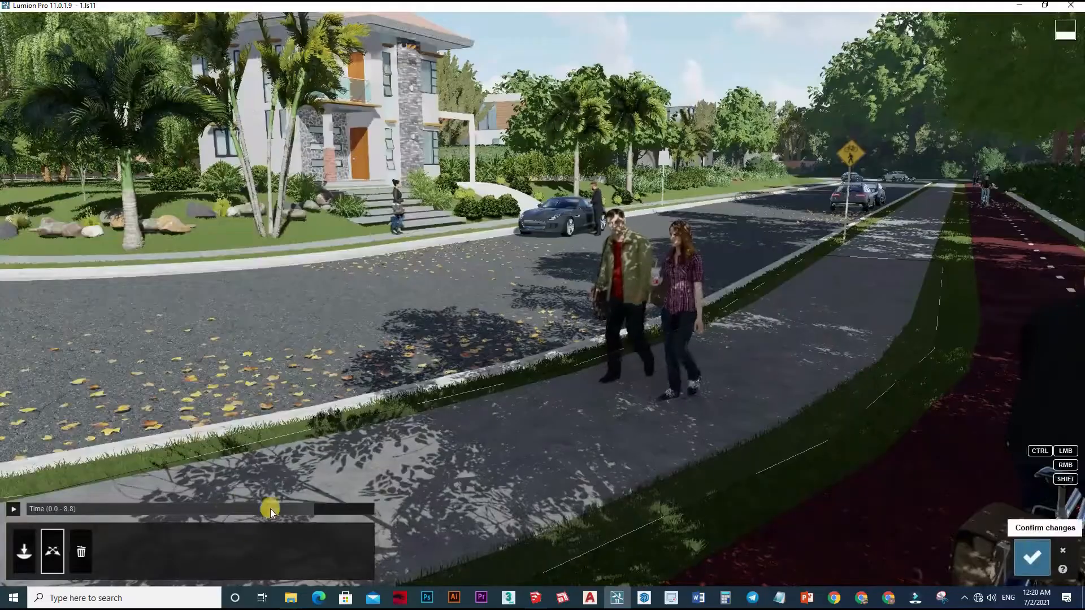
{"action": "left_click", "coordinate": [1035, 560]}
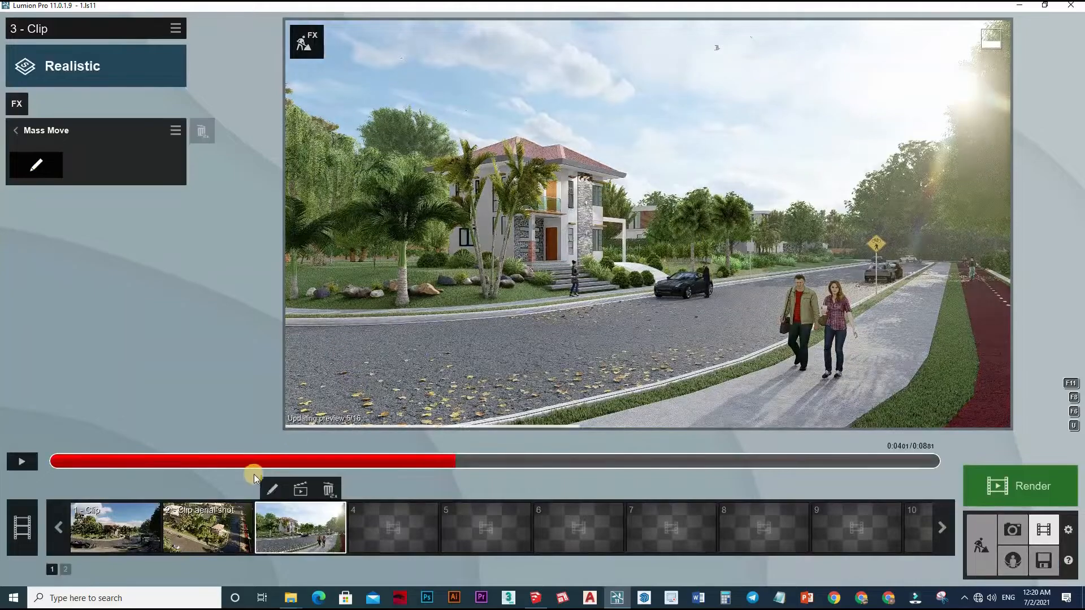
Reopen the Mass Move path, set the smoothness of its near sidewalk corner node to 100%, and recalculate the path.
{"action": "left_click", "coordinate": [35, 165]}
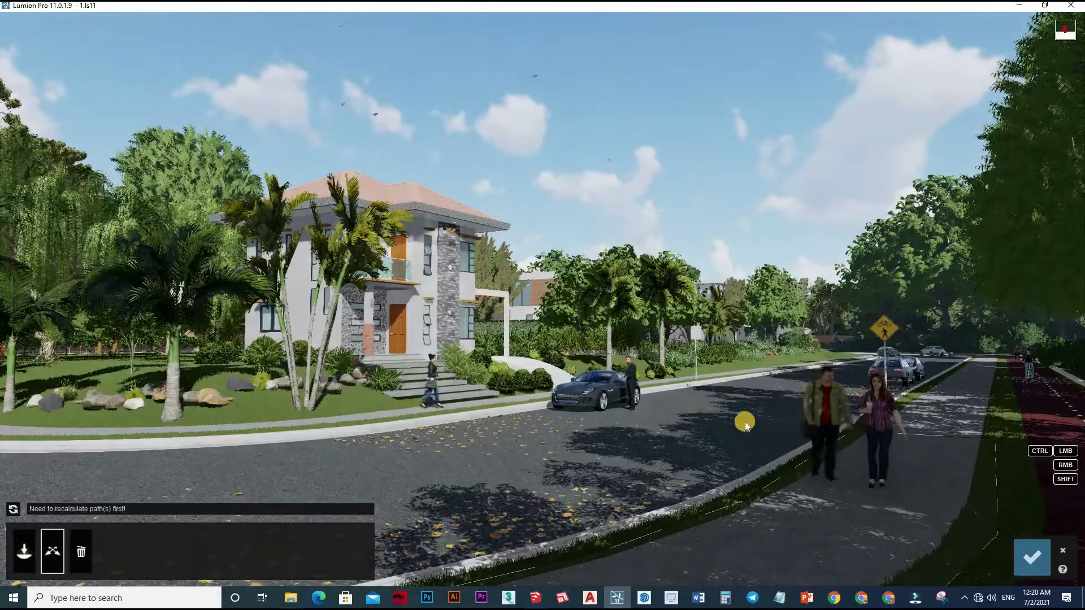
{"action": "right_click_drag", "start_coordinate": [531, 415], "coordinate": [475, 512]}
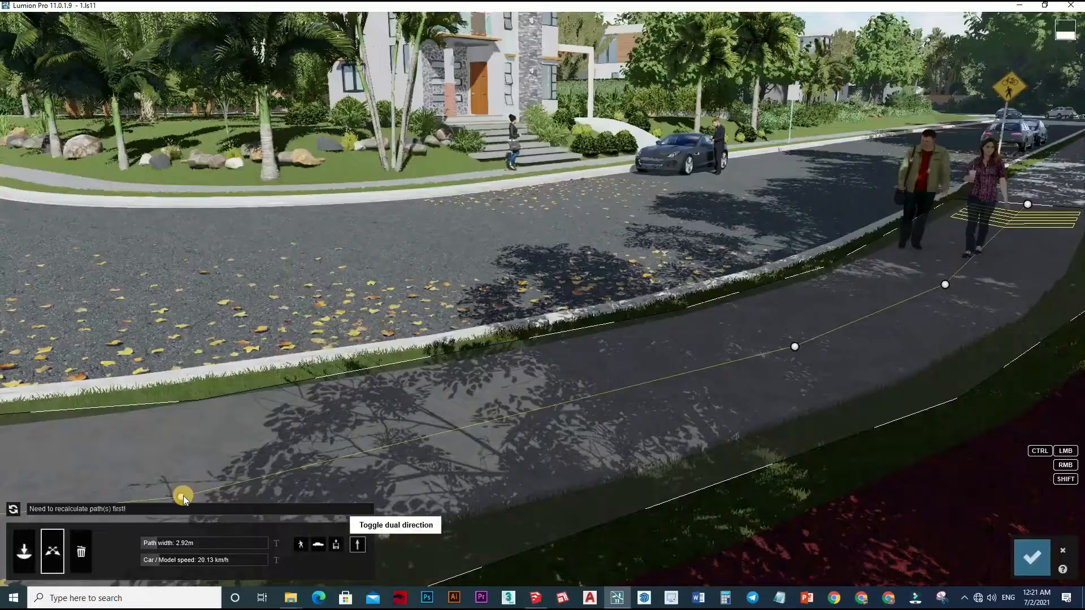
{"action": "left_click_drag", "start_coordinate": [183, 496], "coordinate": [182, 484]}
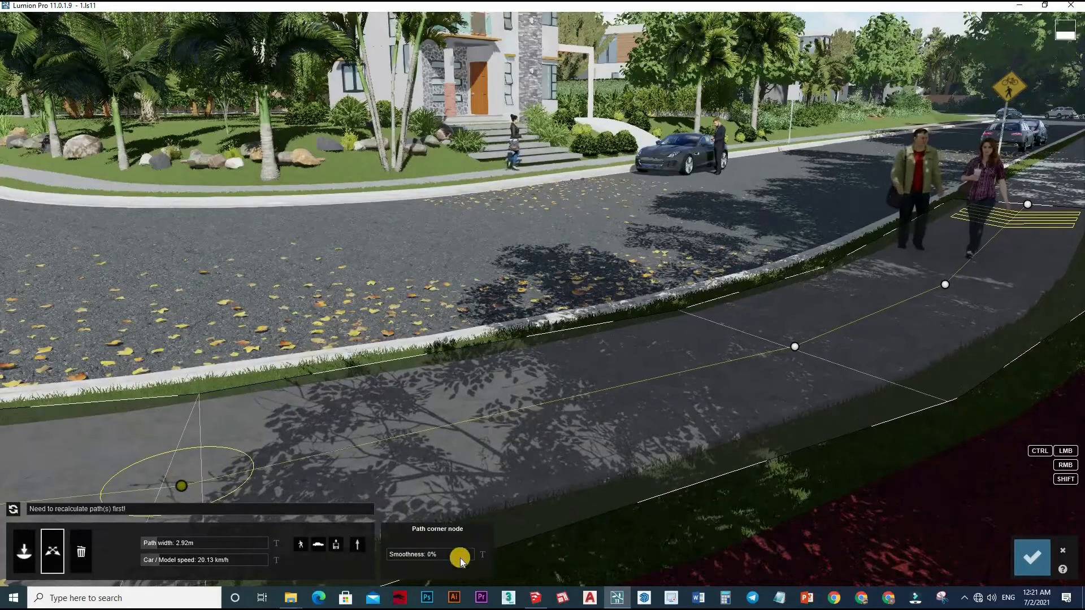
{"action": "left_click_drag", "start_coordinate": [404, 552], "coordinate": [491, 540]}
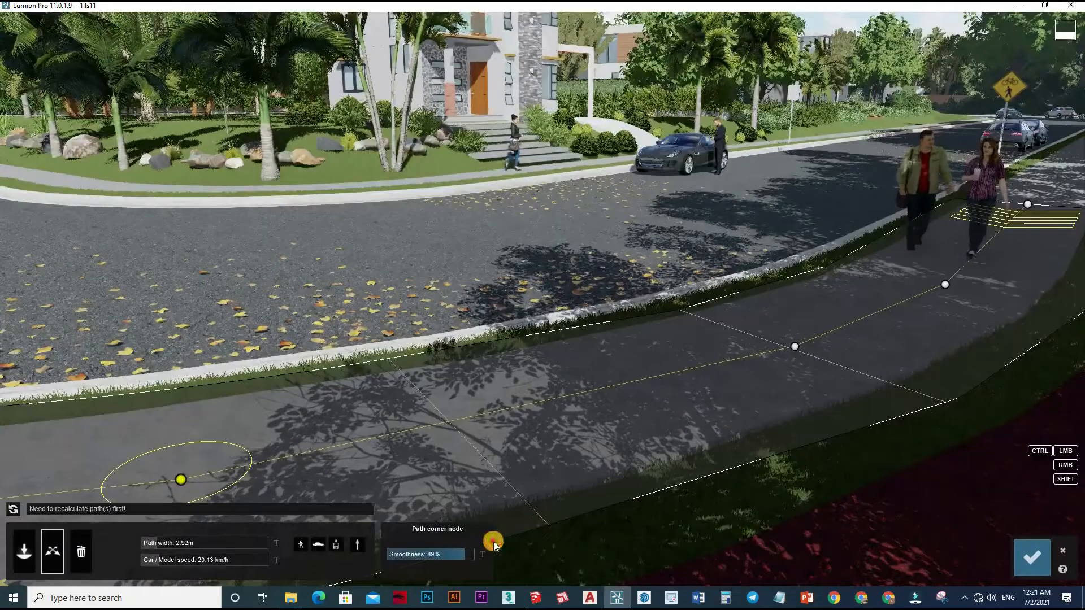
{"action": "left_click", "coordinate": [46, 513]}
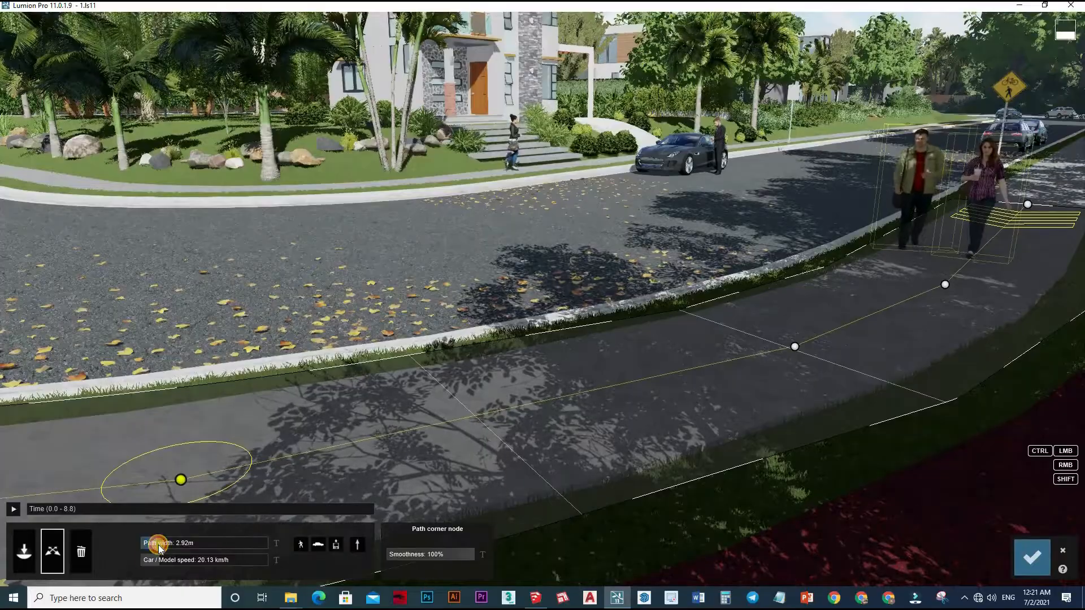
Set the couple's path width to 3.09 m and car/model speed to 24.46 km/h, recalculate the path, and confirm the Mass Move changes.
{"action": "left_click_drag", "start_coordinate": [159, 548], "coordinate": [152, 563]}
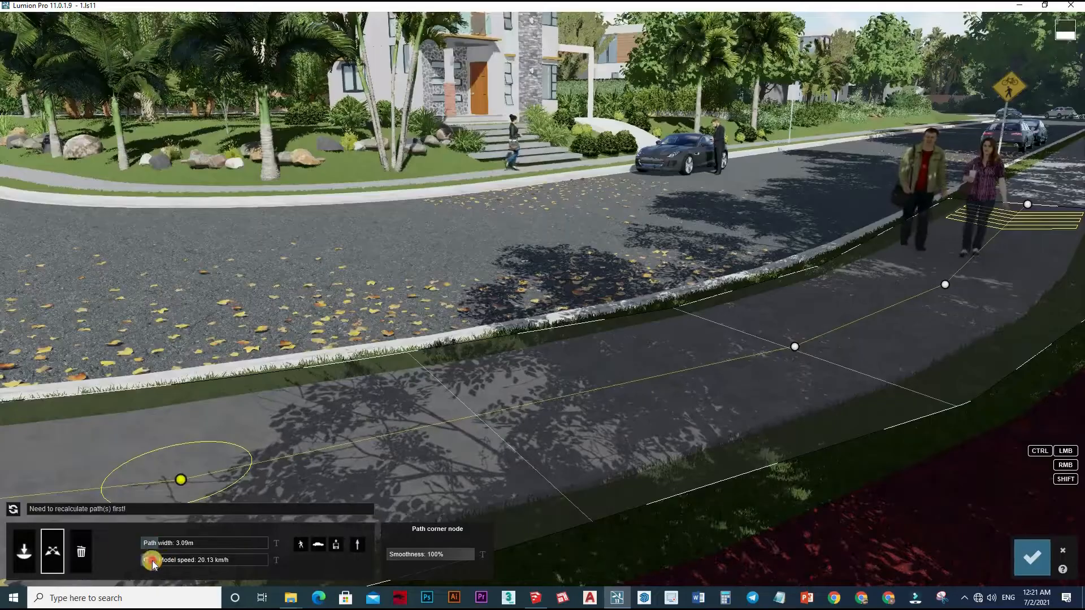
{"action": "left_click", "coordinate": [17, 512]}
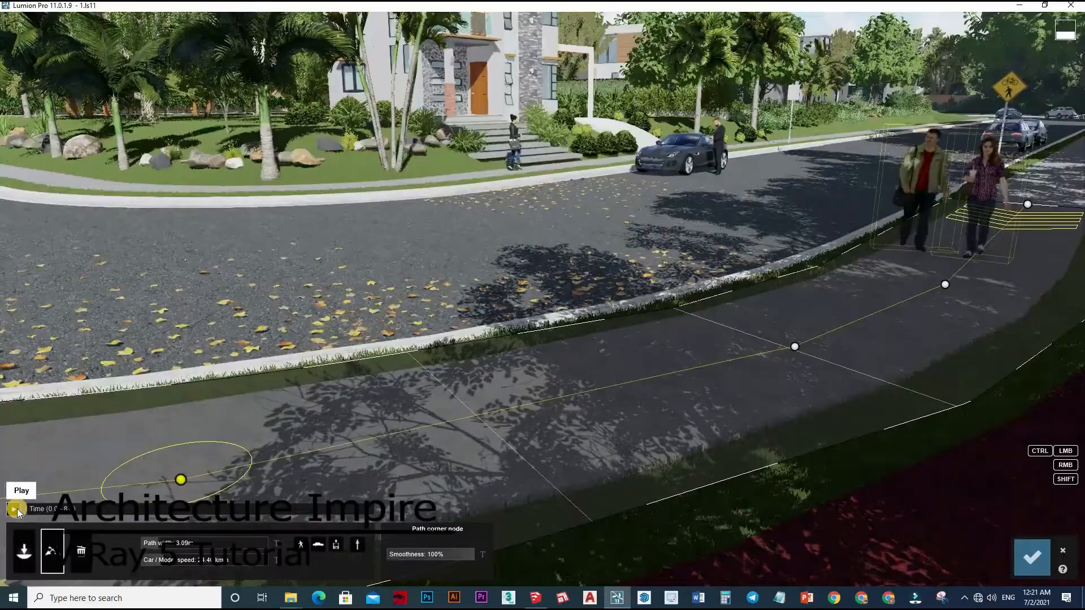
{"action": "left_click", "coordinate": [16, 510]}
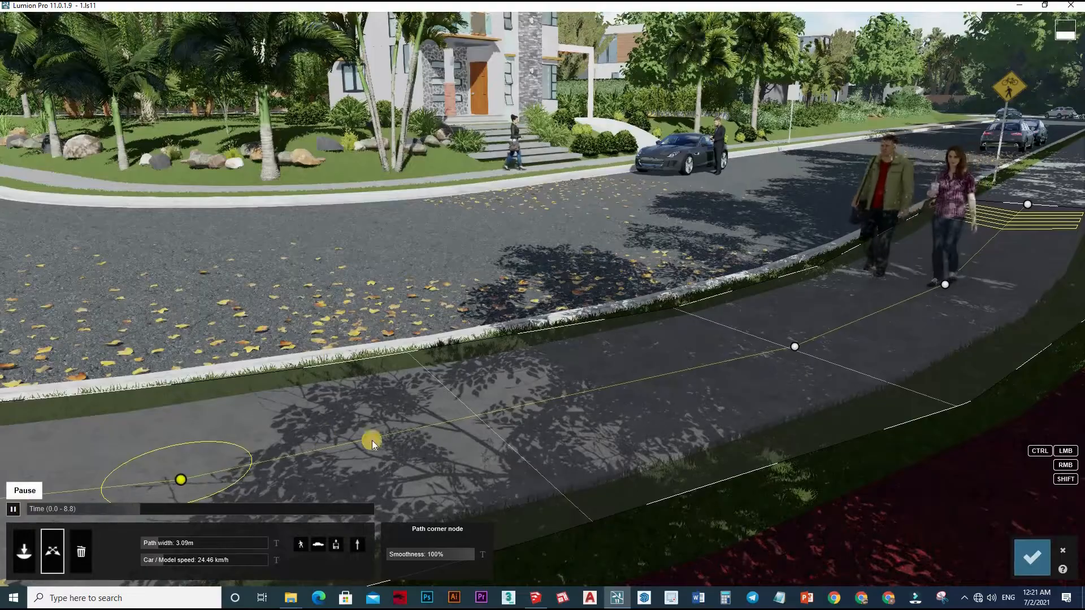
{"action": "left_click", "coordinate": [1033, 555]}
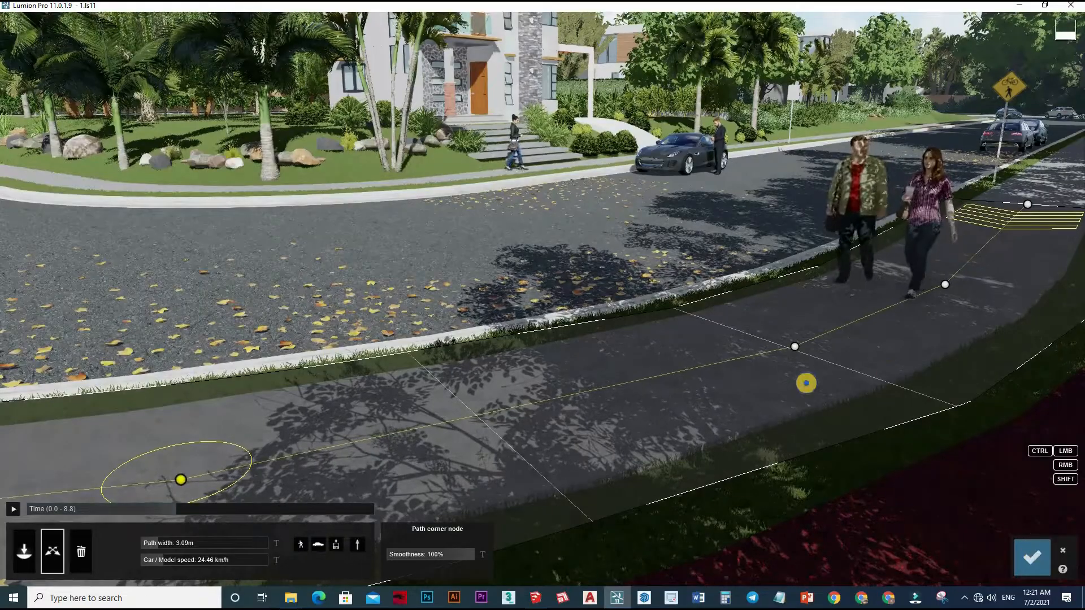
{"action": "left_click", "coordinate": [1033, 554]}
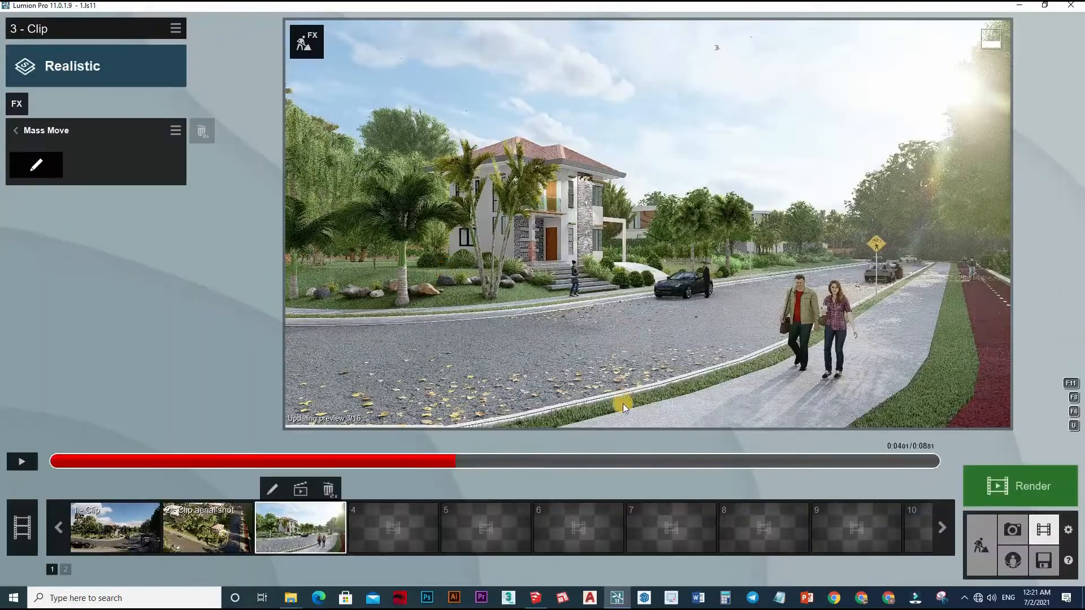
Reopen Mass Move and draw a new path along the red bike lane, from behind the near cyclist to the lane's far end.
{"action": "left_click", "coordinate": [34, 168]}
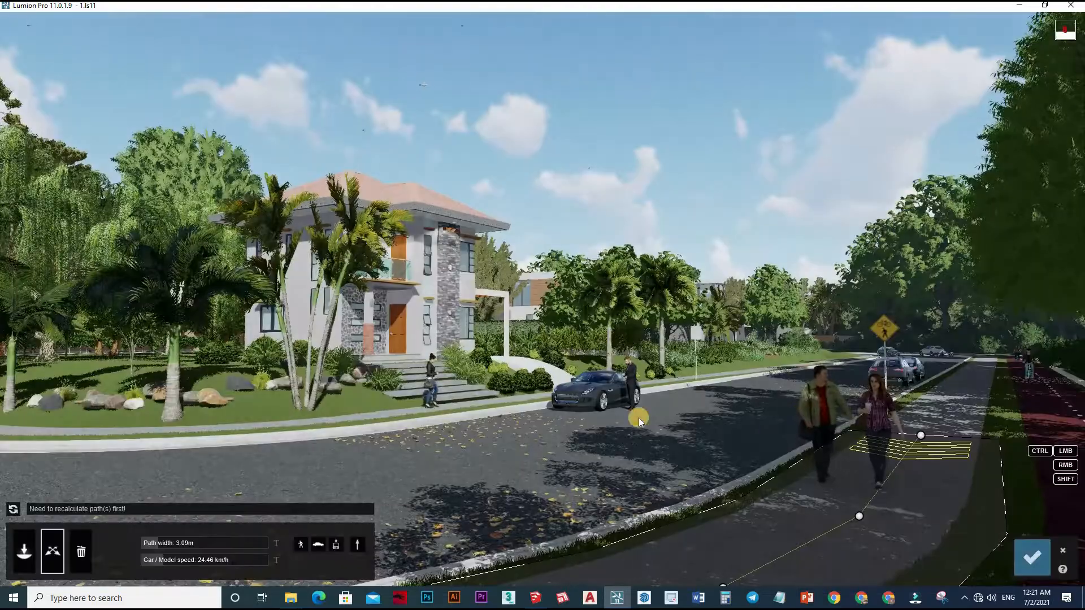
{"action": "right_click_drag", "start_coordinate": [452, 384], "coordinate": [486, 407]}
{"action": "scroll", "coordinate": [486, 407], "scroll_direction": "down", "scroll_amount": 3}
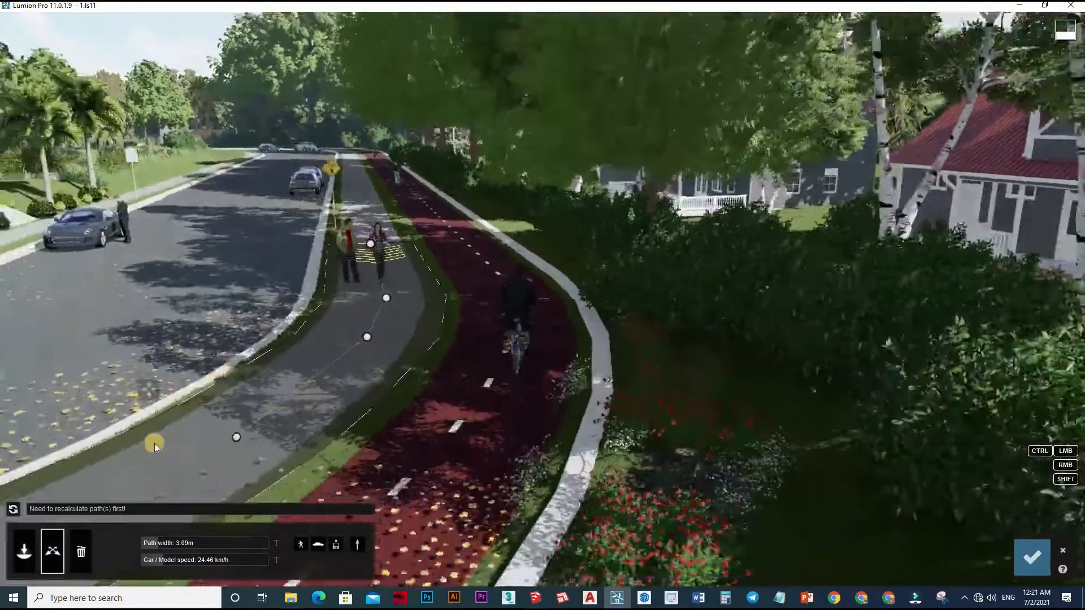
{"action": "right_click_drag", "start_coordinate": [154, 442], "coordinate": [215, 459]}
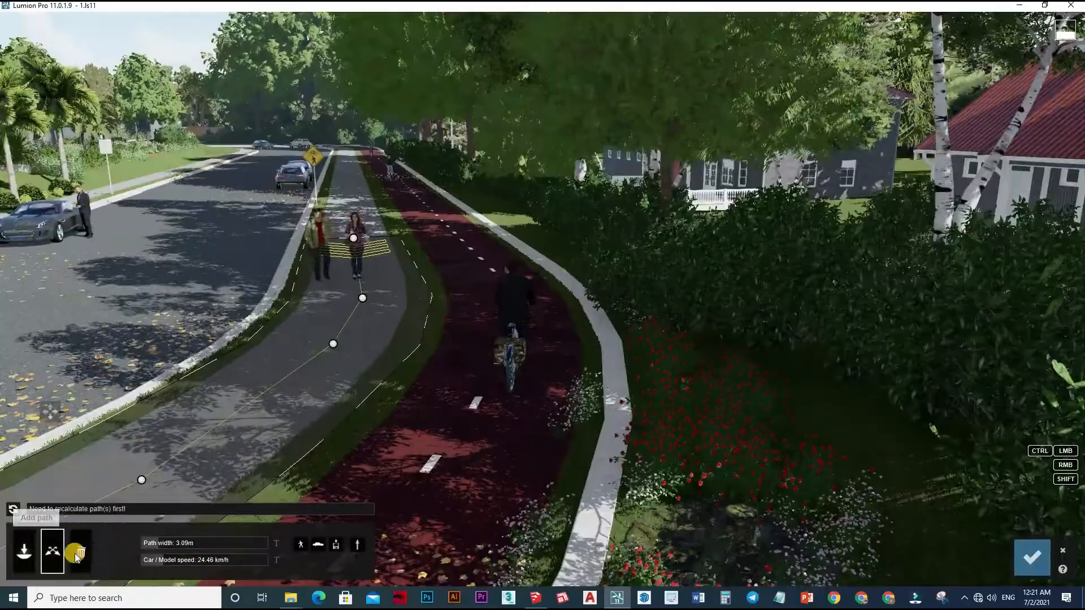
{"action": "left_click", "coordinate": [32, 554]}
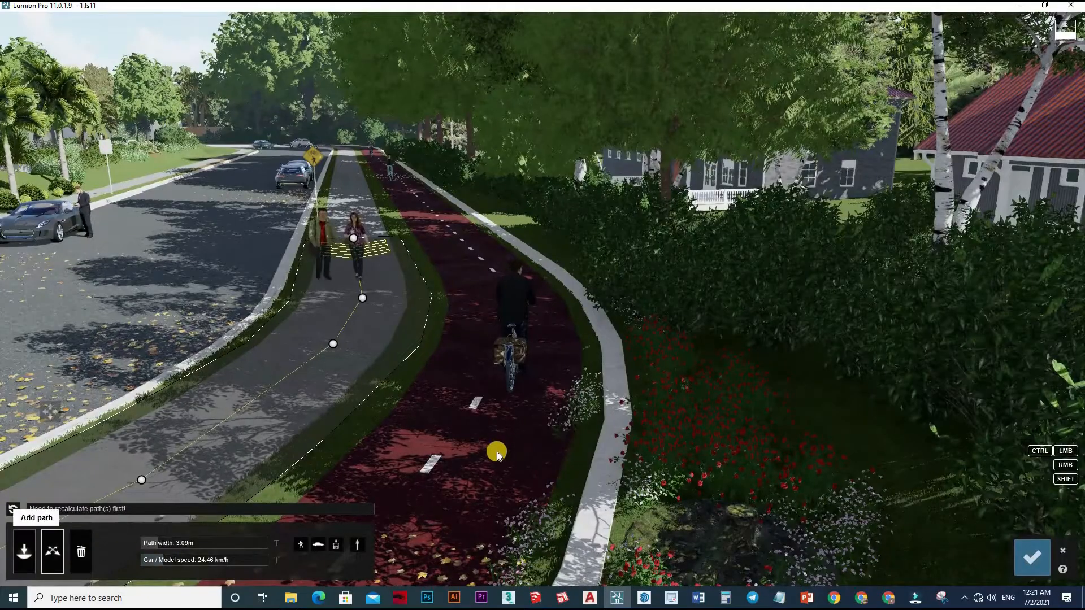
{"action": "left_click", "coordinate": [508, 327]}
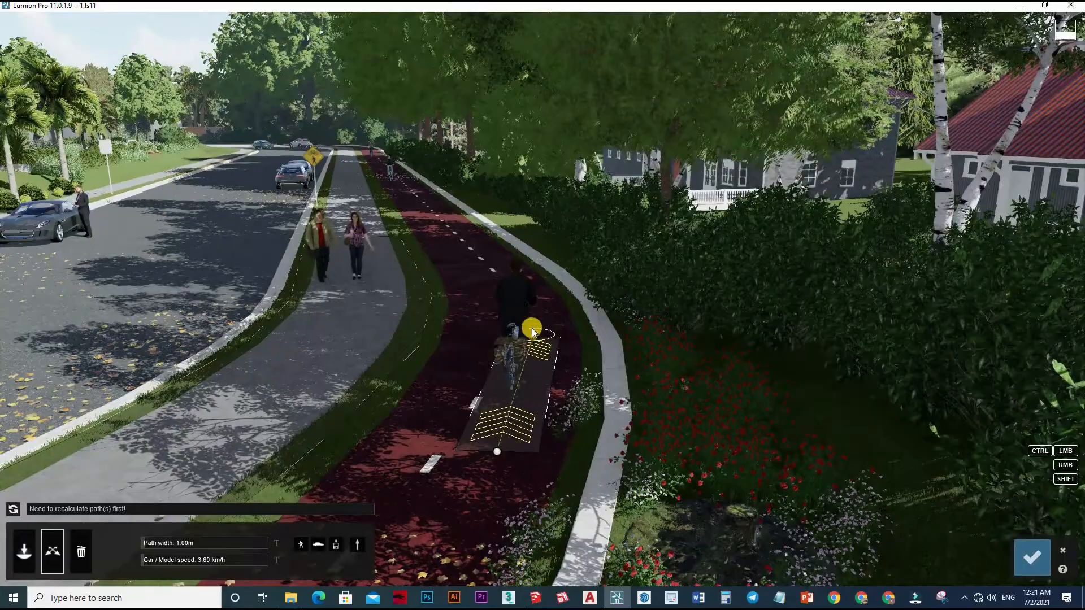
{"action": "left_click", "coordinate": [532, 332]}
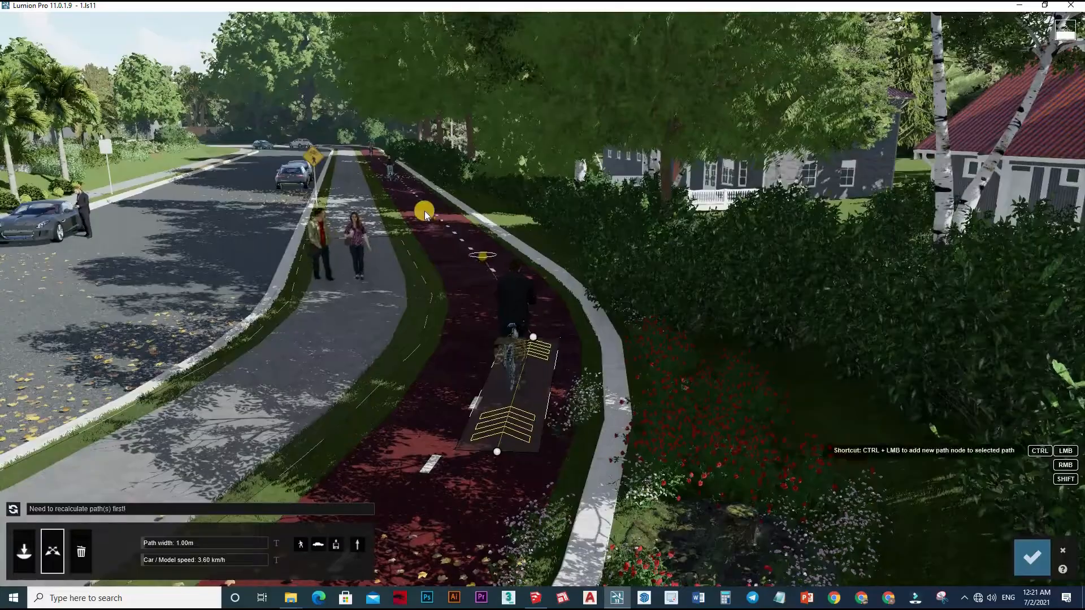
{"action": "left_click", "coordinate": [431, 209]}
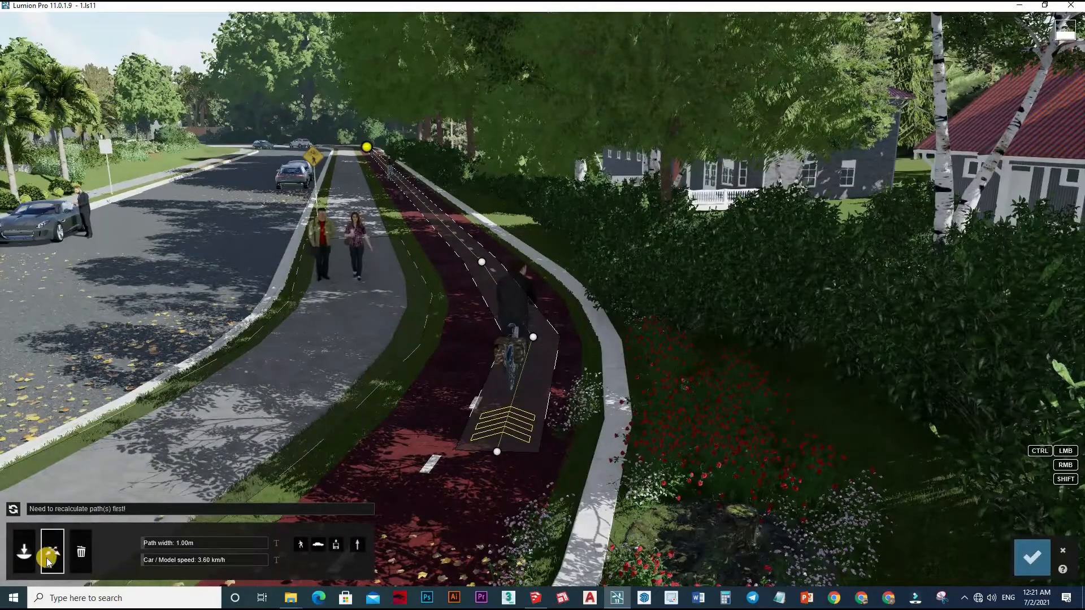
Set the bike-lane path's width to 2.48 m, its second node's smoothness to 88% and the speed to 12.10 km/h, and recalculate.
{"action": "left_click", "coordinate": [190, 544]}
{"action": "left_click", "coordinate": [151, 547]}
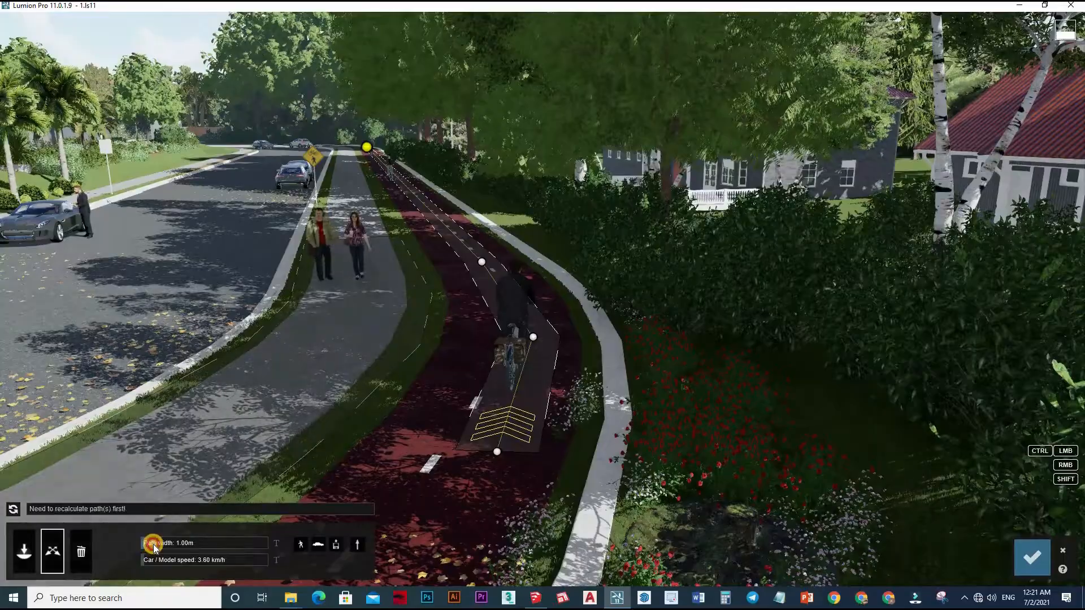
{"action": "left_click_drag", "start_coordinate": [155, 547], "coordinate": [155, 547]}
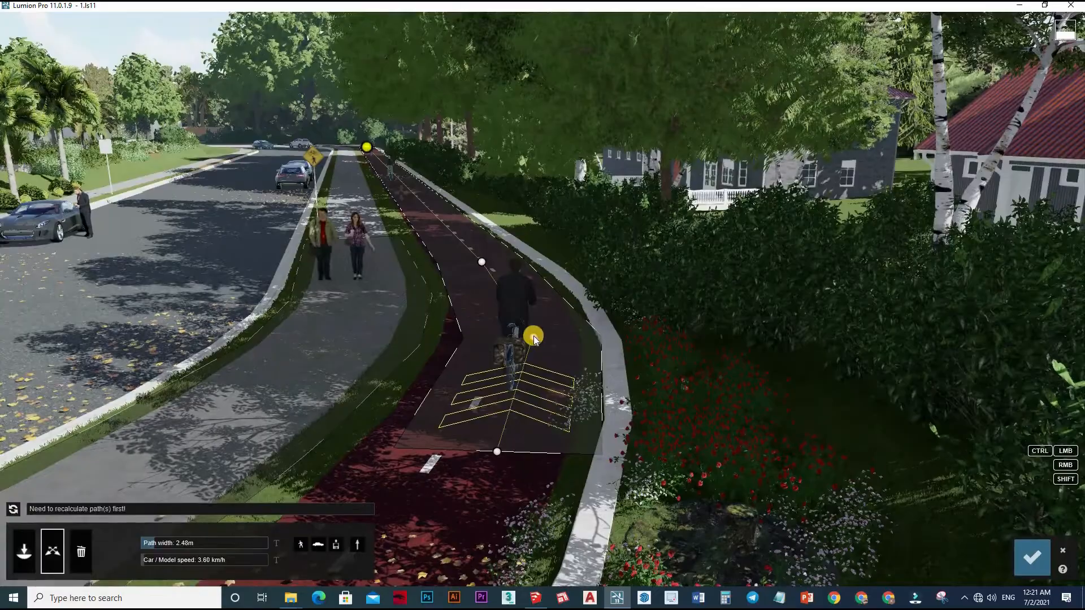
{"action": "left_click", "coordinate": [514, 393]}
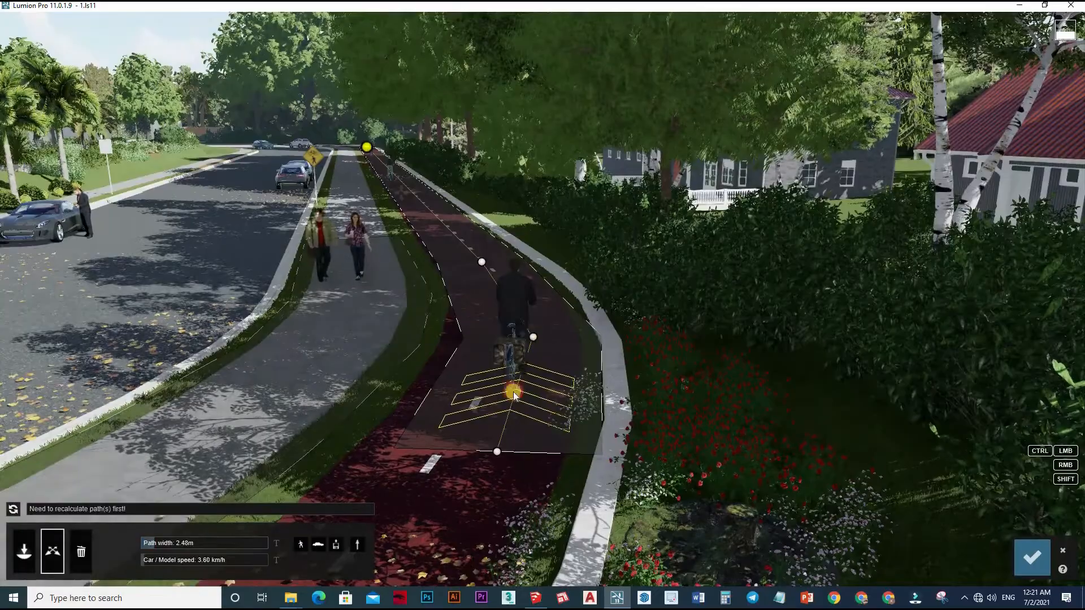
{"action": "left_click", "coordinate": [444, 554]}
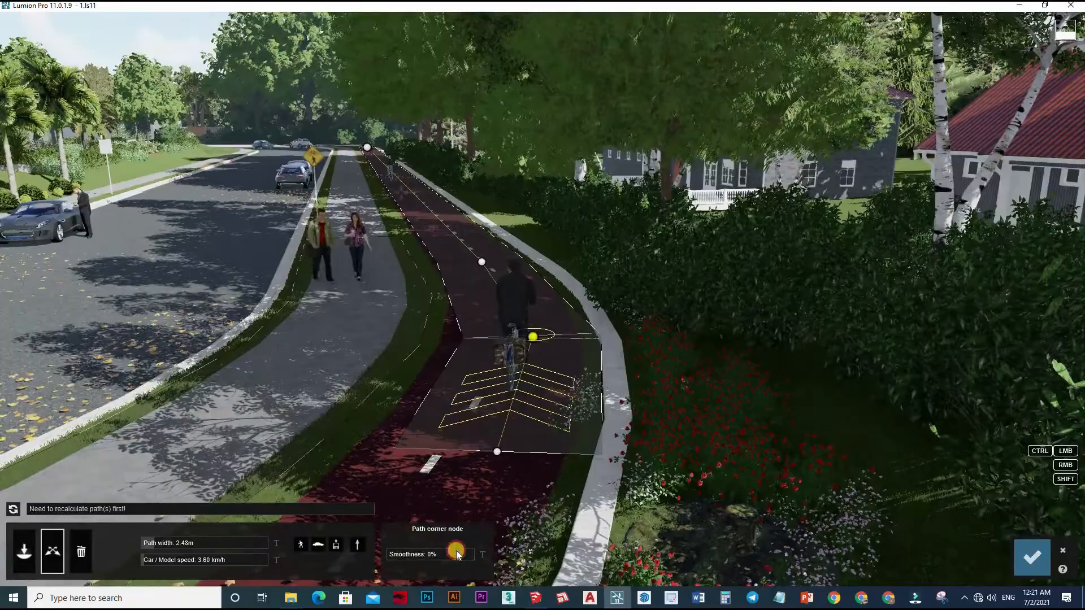
{"action": "left_click", "coordinate": [152, 564]}
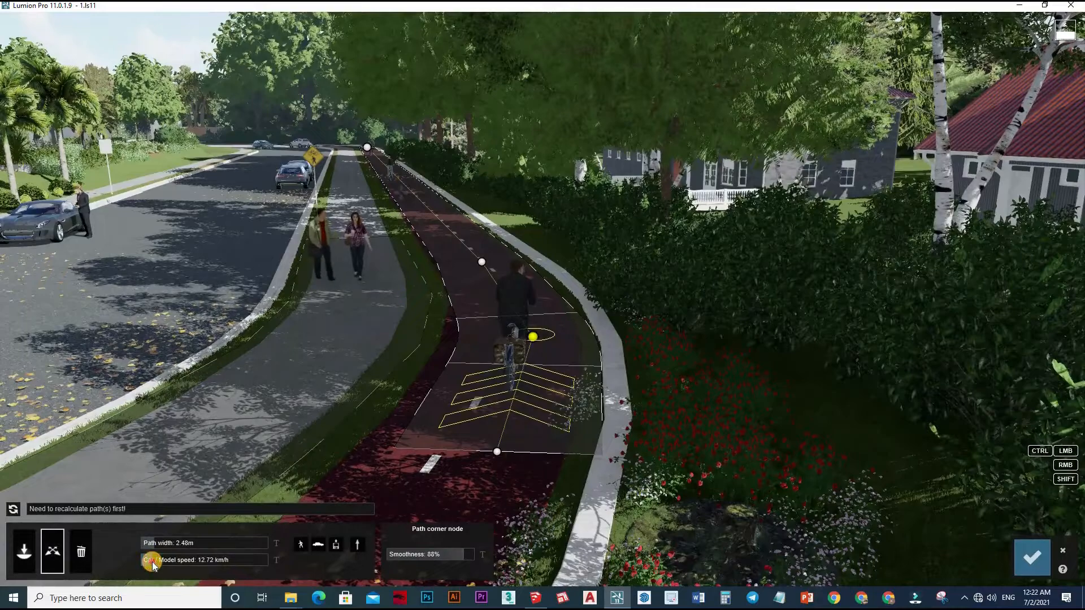
{"action": "left_click", "coordinate": [15, 510]}
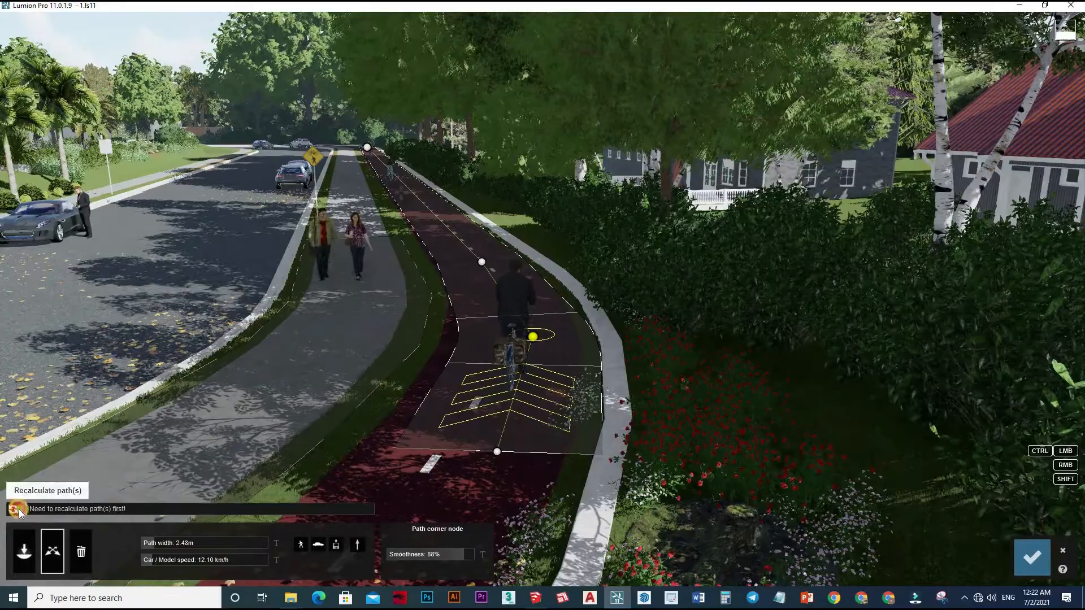
{"action": "left_click", "coordinate": [15, 509]}
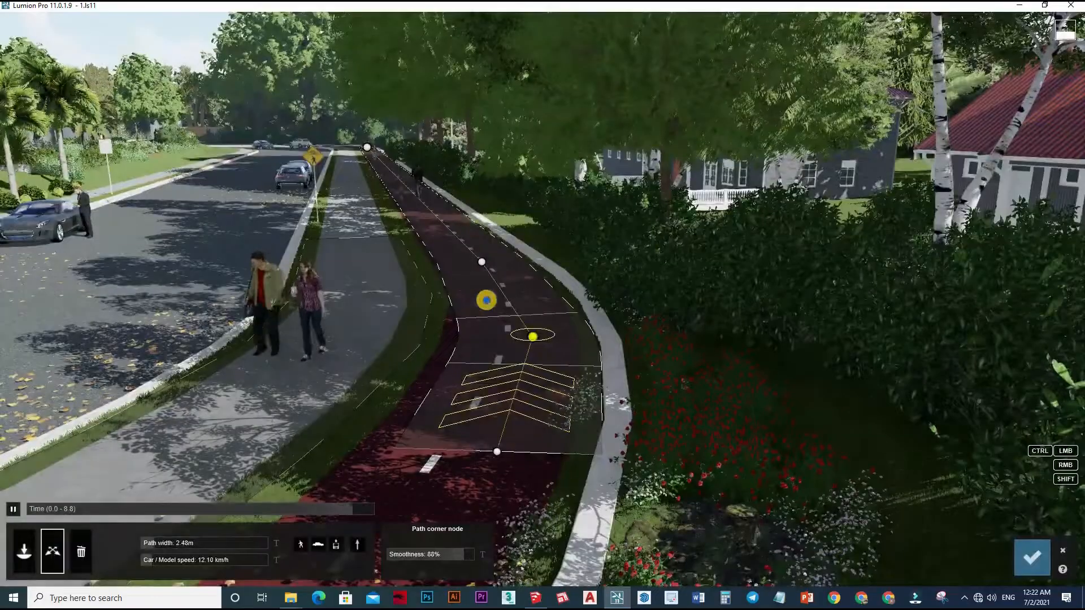
Play back the cyclist's movement along the bike-lane path, pause it, and leave the Mass Move editor.
{"action": "right_click_drag", "start_coordinate": [486, 300], "coordinate": [487, 299]}
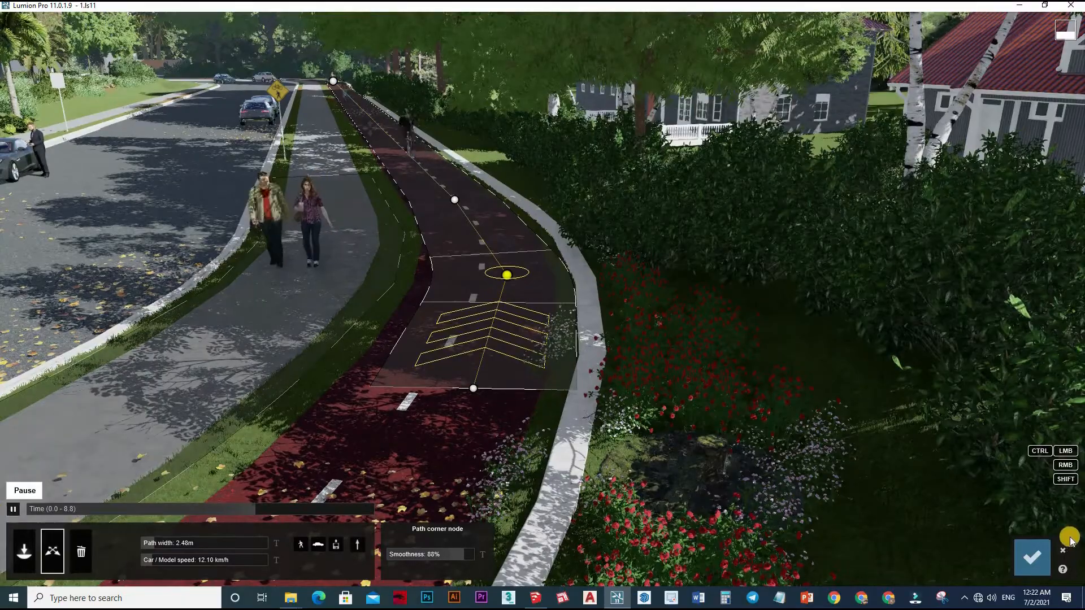
{"action": "left_click", "coordinate": [13, 508]}
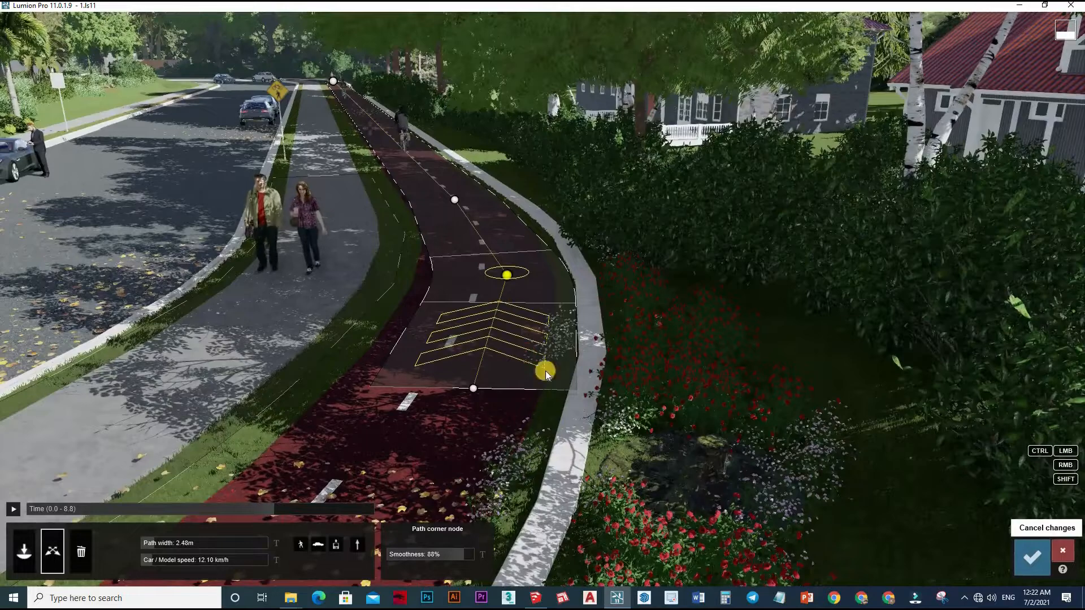
{"action": "left_click", "coordinate": [383, 475]}
{"action": "left_click", "coordinate": [1032, 558]}
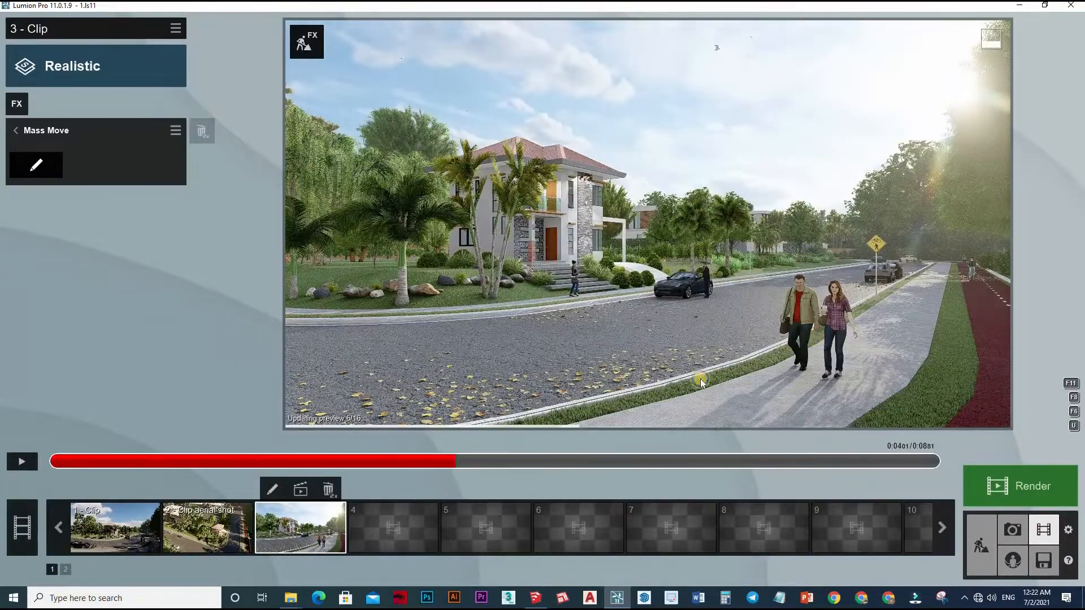
Reopen Mass Move and draw a path along the outer half of the bike lane, from behind the near cyclist to the far end.
{"action": "left_click", "coordinate": [21, 103]}
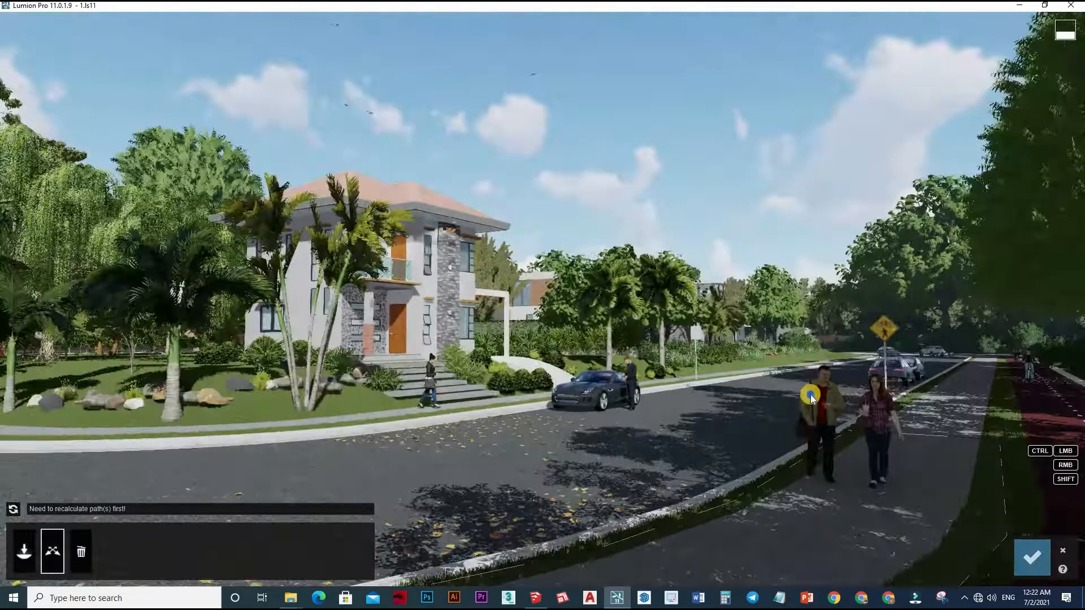
{"action": "right_click_drag", "start_coordinate": [811, 395], "coordinate": [537, 455]}
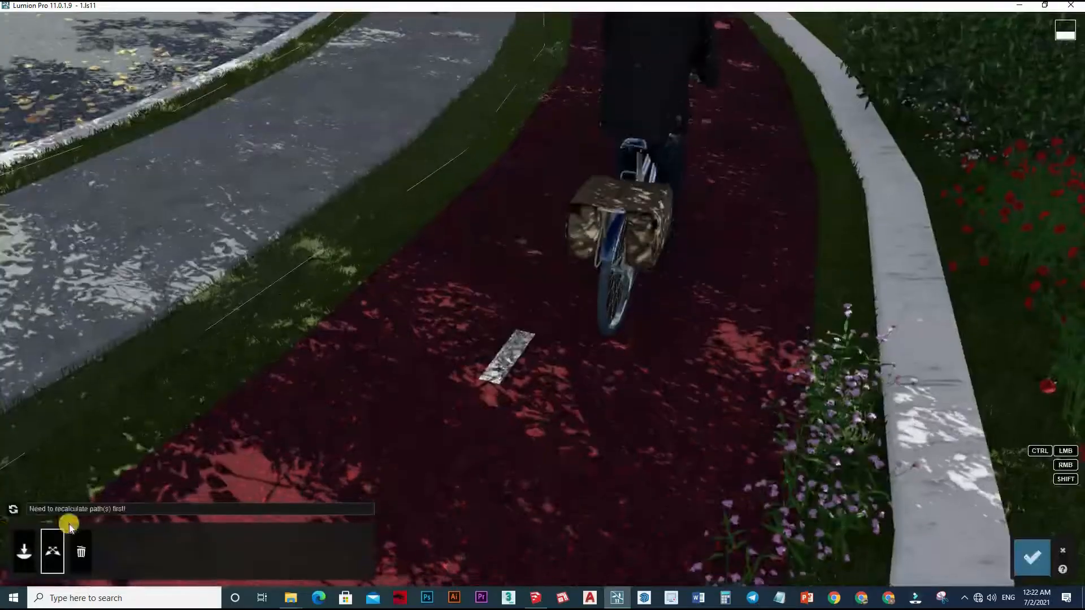
{"action": "left_click", "coordinate": [13, 509]}
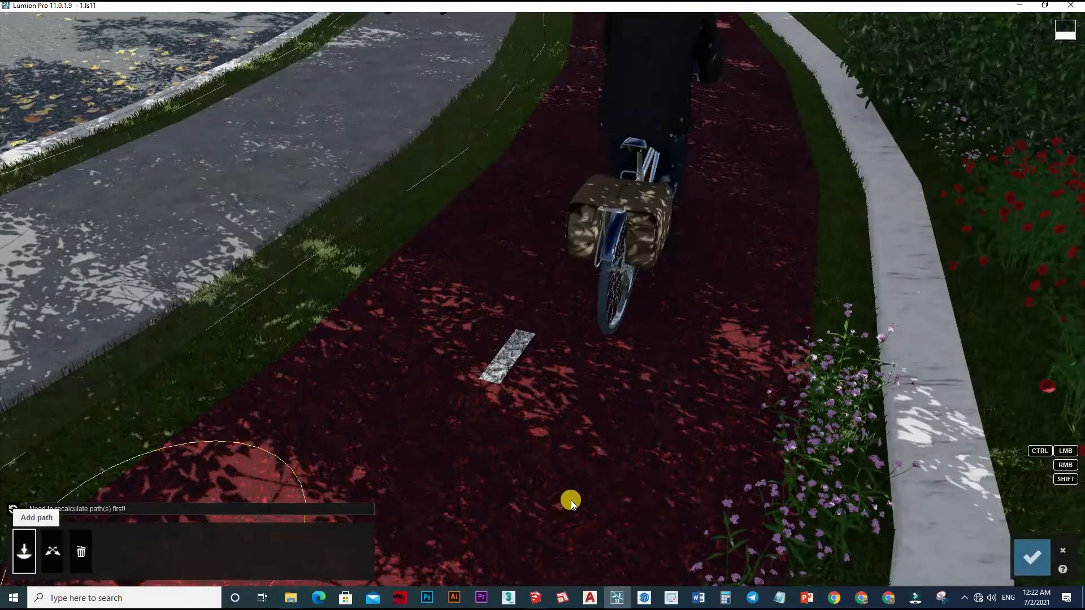
{"action": "left_click", "coordinate": [571, 500]}
{"action": "left_click", "coordinate": [738, 128]}
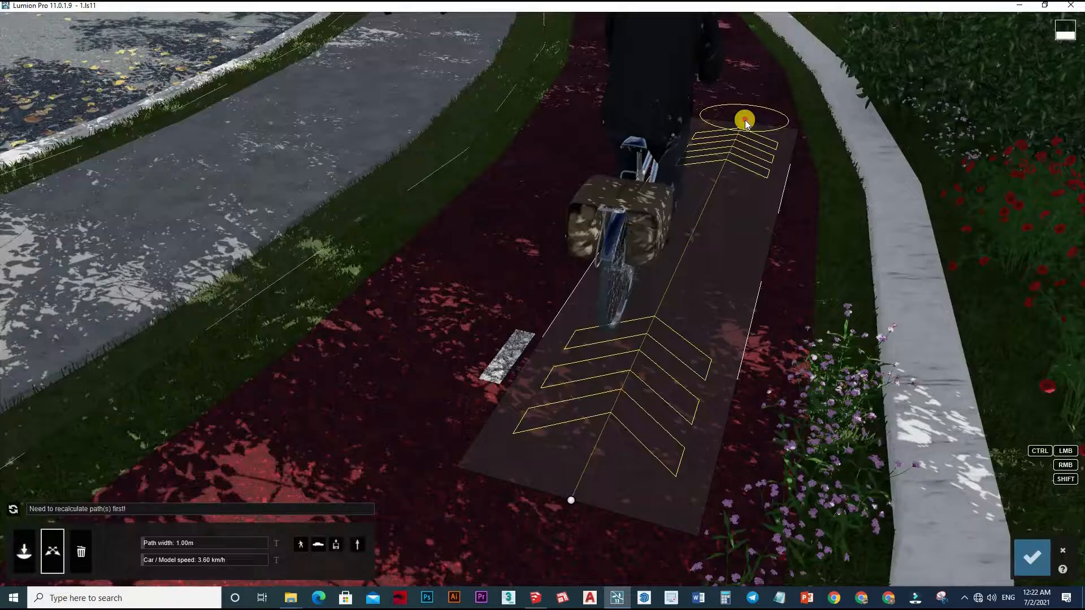
{"action": "left_click", "coordinate": [745, 118]}
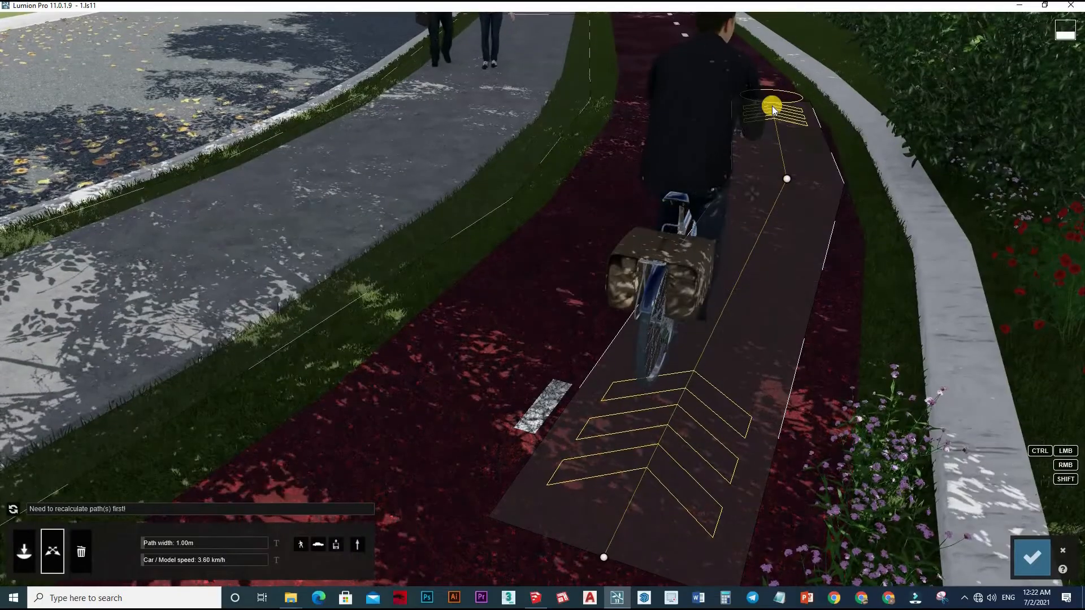
{"action": "key", "text": "q"}
{"action": "right_click_drag", "start_coordinate": [722, 301], "coordinate": [720, 246]}
{"action": "left_click", "coordinate": [724, 249], "text": "ctrl"}
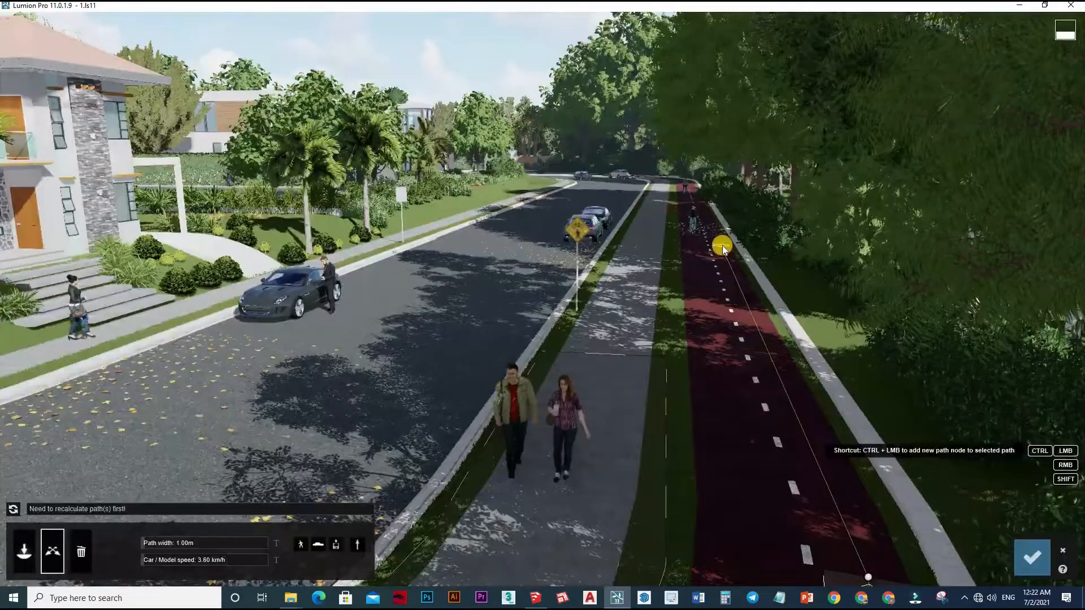
{"action": "left_click", "coordinate": [714, 203], "text": "ctrl"}
{"action": "left_click_drag", "start_coordinate": [697, 191], "coordinate": [695, 191]}
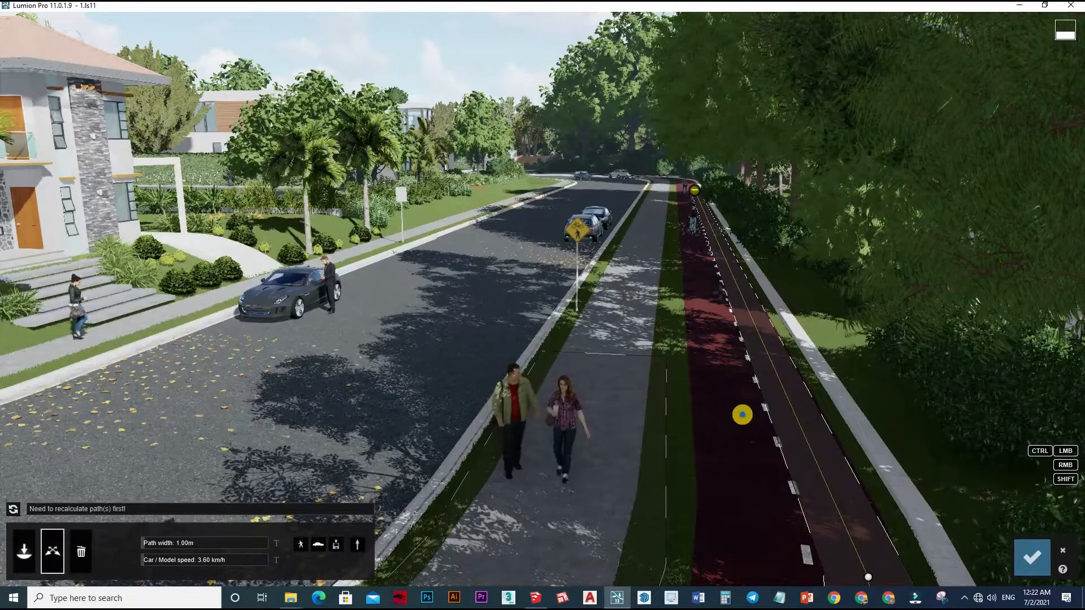
Set the near corner node's smoothness to 79%, the cyclist path's width to 1.19 m and speed to 10.25 km/h, and recalculate.
{"action": "mouse_move", "coordinate": [741, 414]}
{"action": "right_mouse_down"}
{"action": "mouse_move", "coordinate": [639, 389]}
{"action": "mouse_move", "coordinate": [663, 320]}
{"action": "mouse_move", "coordinate": [667, 336]}
{"action": "right_mouse_up"}
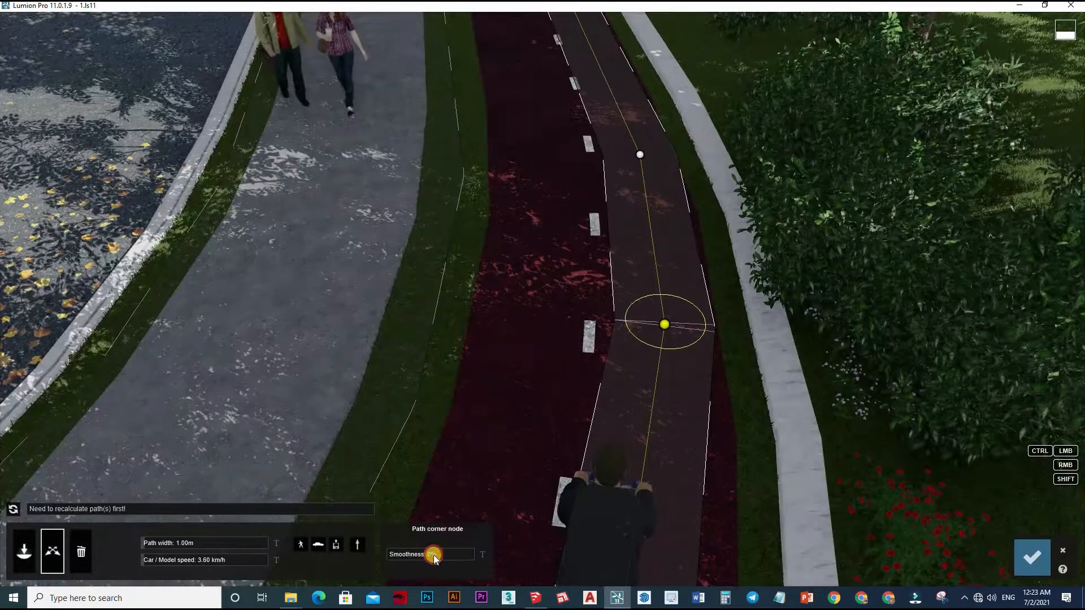
{"action": "left_click", "coordinate": [454, 552]}
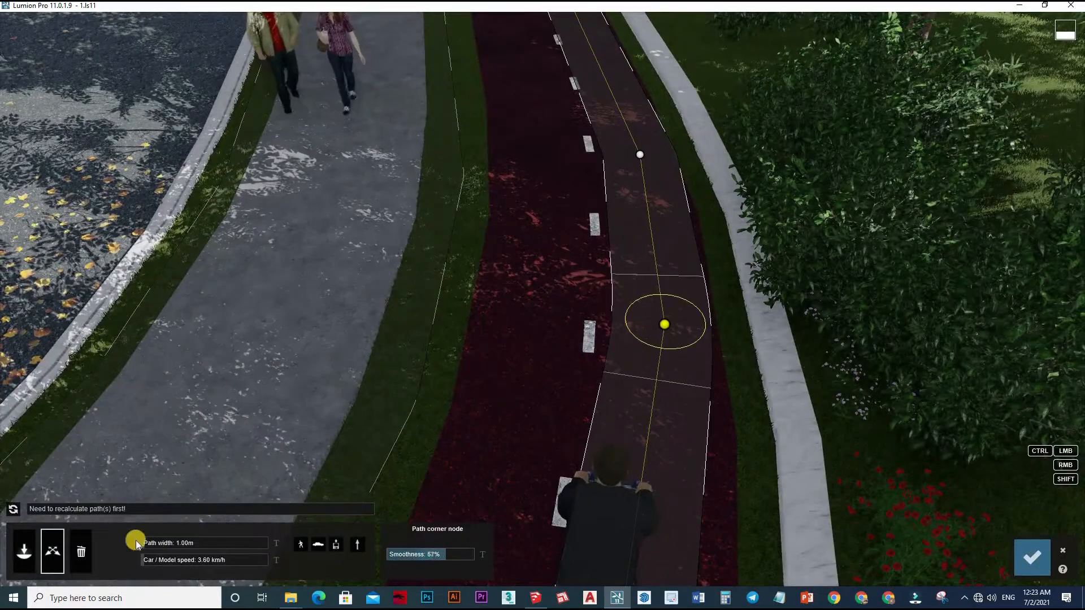
{"action": "left_click_drag", "start_coordinate": [148, 548], "coordinate": [148, 548]}
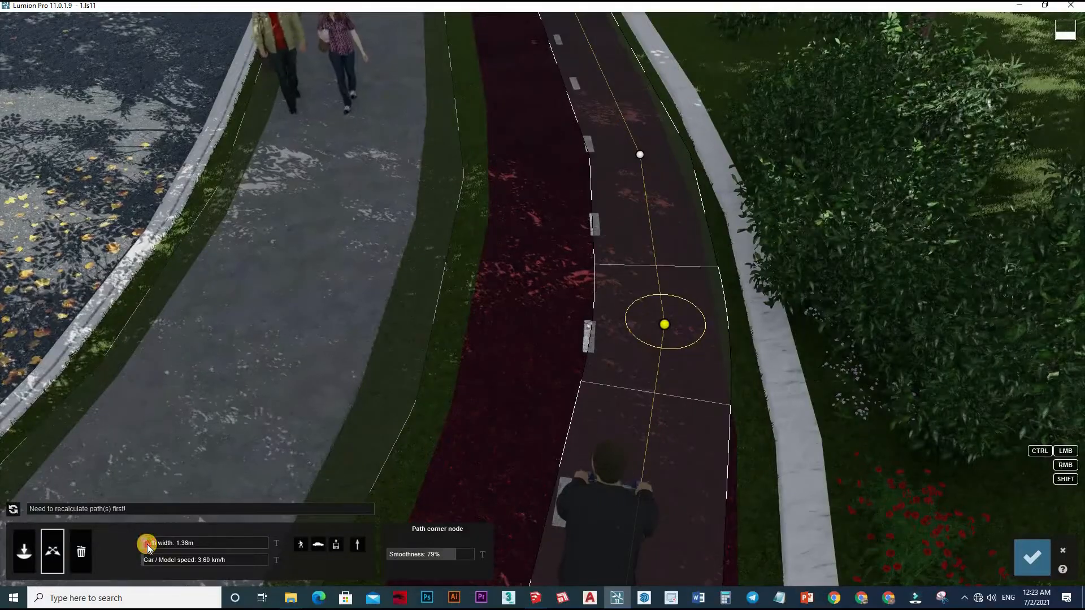
{"action": "left_click_drag", "start_coordinate": [147, 546], "coordinate": [151, 571]}
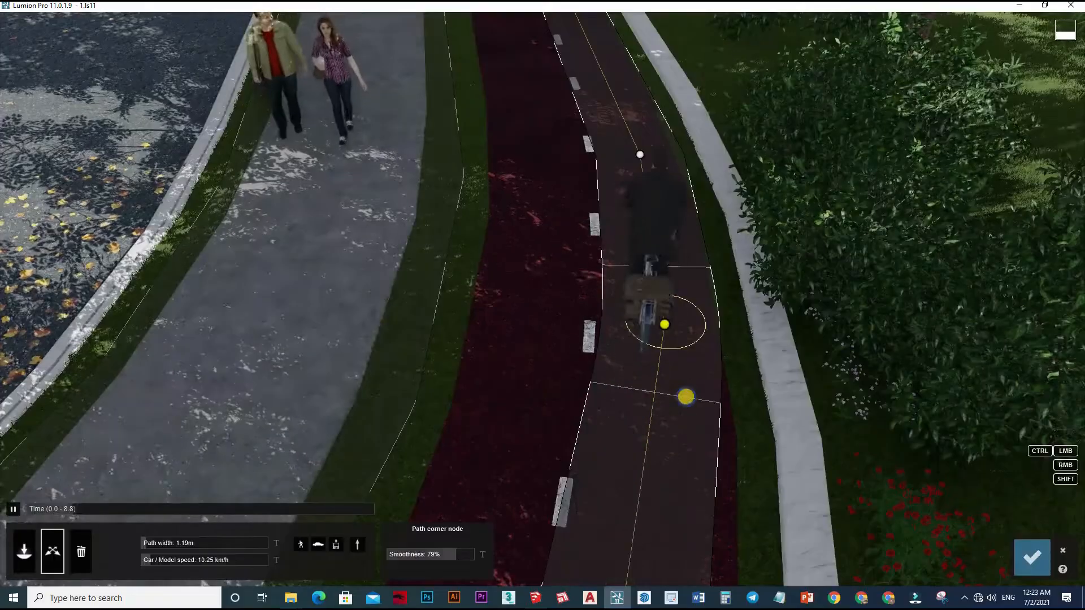
Review the cyclist's ride along the bike lane and set the path's car/model speed to 16.42 km/h.
{"action": "right_click_drag", "start_coordinate": [686, 396], "coordinate": [685, 395]}
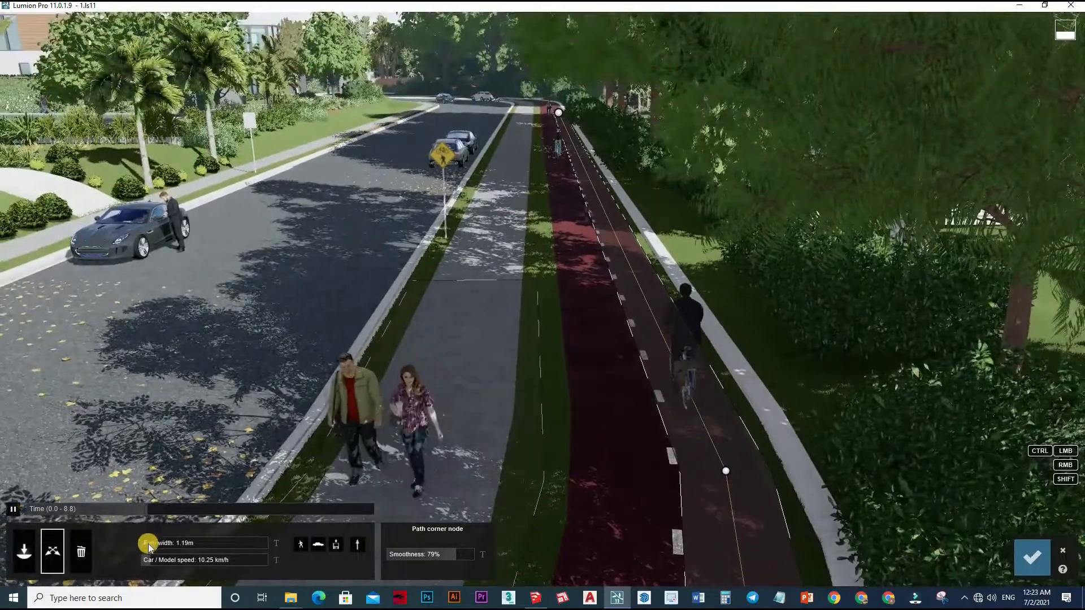
{"action": "left_click_drag", "start_coordinate": [150, 564], "coordinate": [146, 569]}
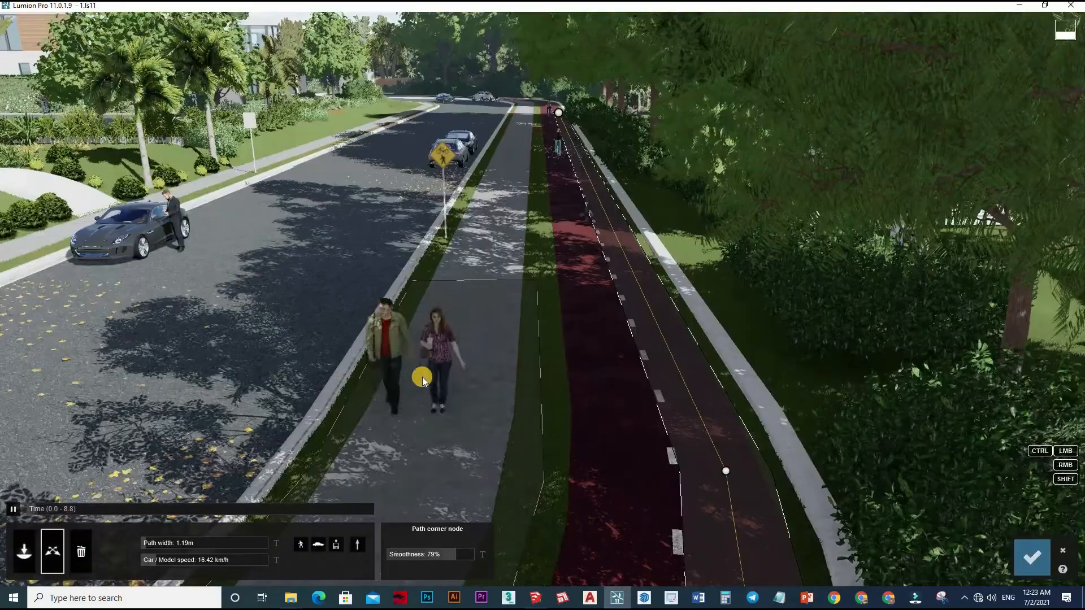
{"action": "left_click", "coordinate": [157, 565]}
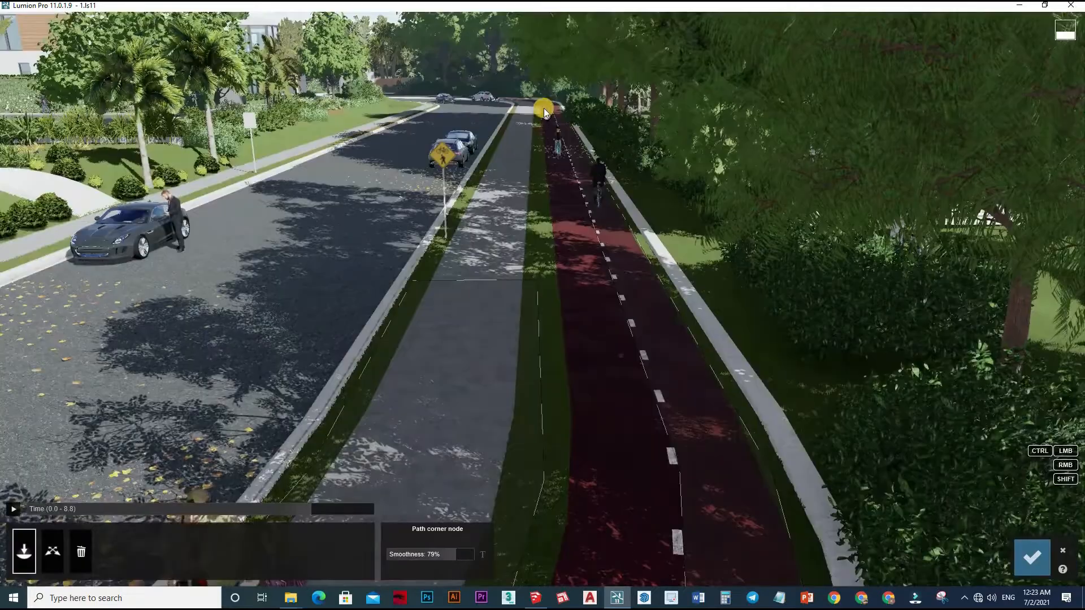
Draw a second bike-lane path along the road-side half, from its far end past the distant cyclist to beside the walking couple.
{"action": "left_click", "coordinate": [561, 191]}
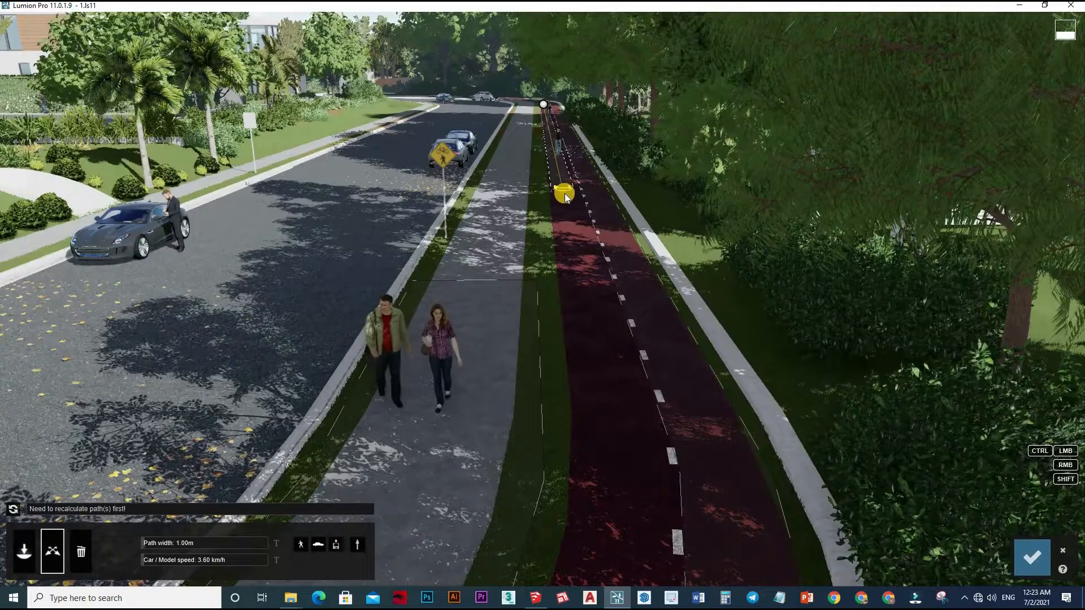
{"action": "left_click_drag", "start_coordinate": [585, 263], "coordinate": [607, 383]}
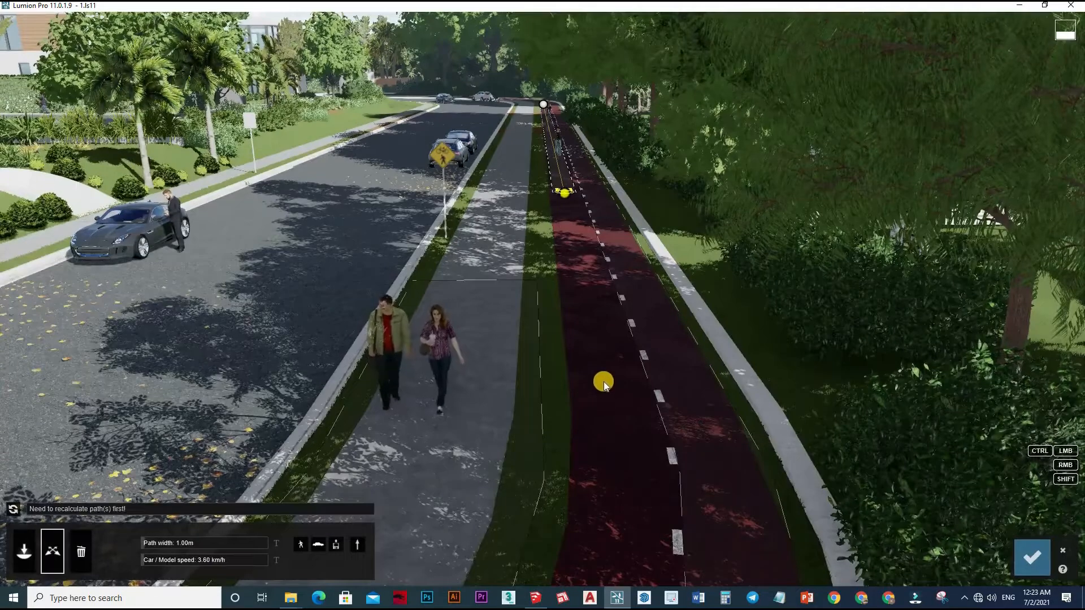
{"action": "left_click", "coordinate": [604, 381], "text": "ctrl"}
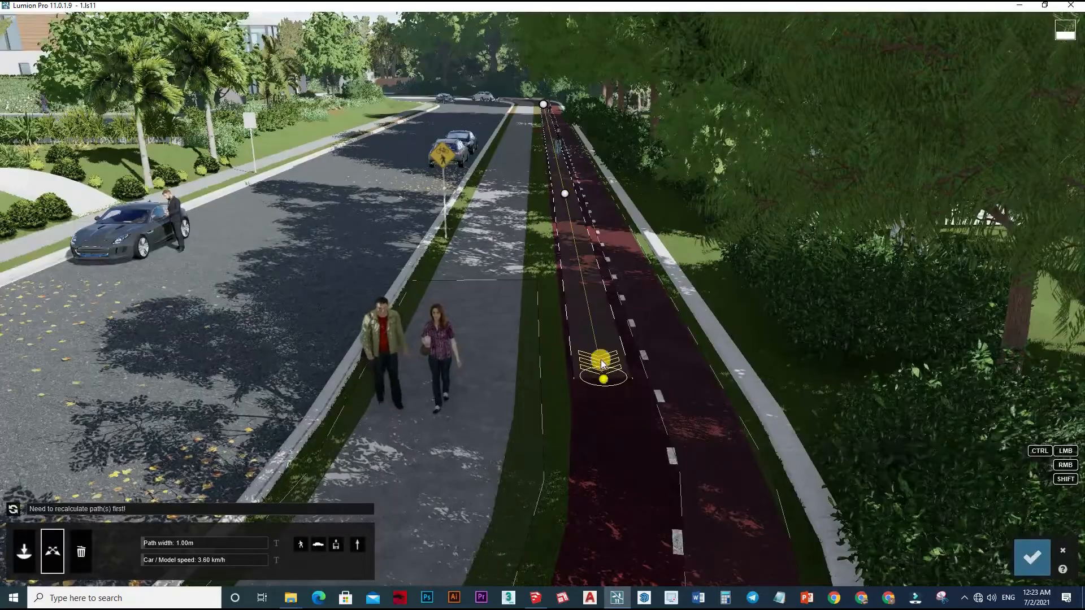
{"action": "right_click_drag", "start_coordinate": [601, 364], "coordinate": [606, 321]}
{"action": "scroll", "coordinate": [553, 201], "scroll_direction": "down", "scroll_amount": 5}
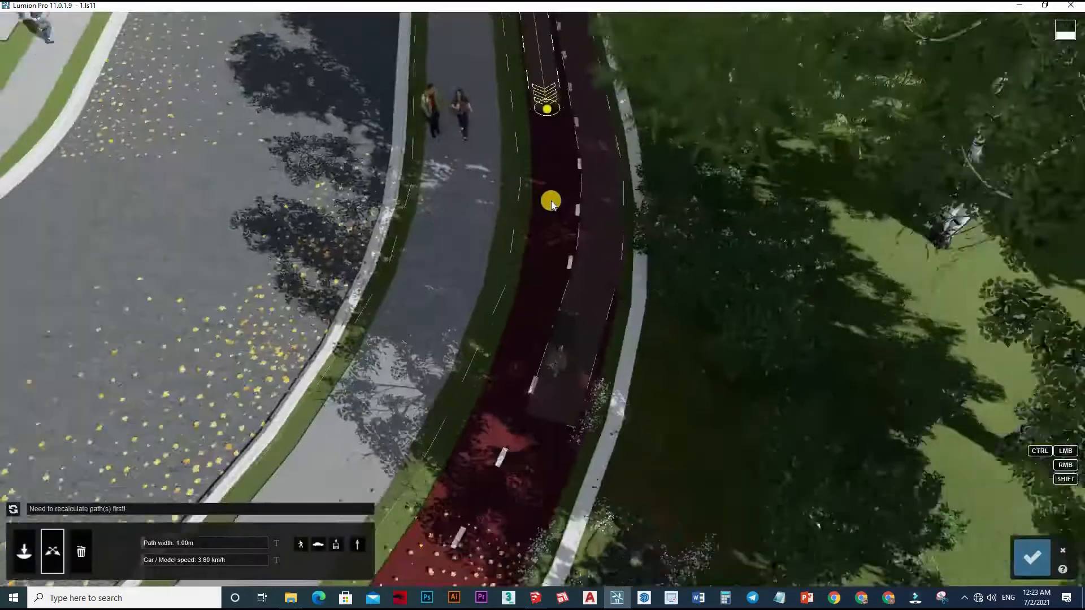
{"action": "left_click", "coordinate": [551, 202], "text": "ctrl"}
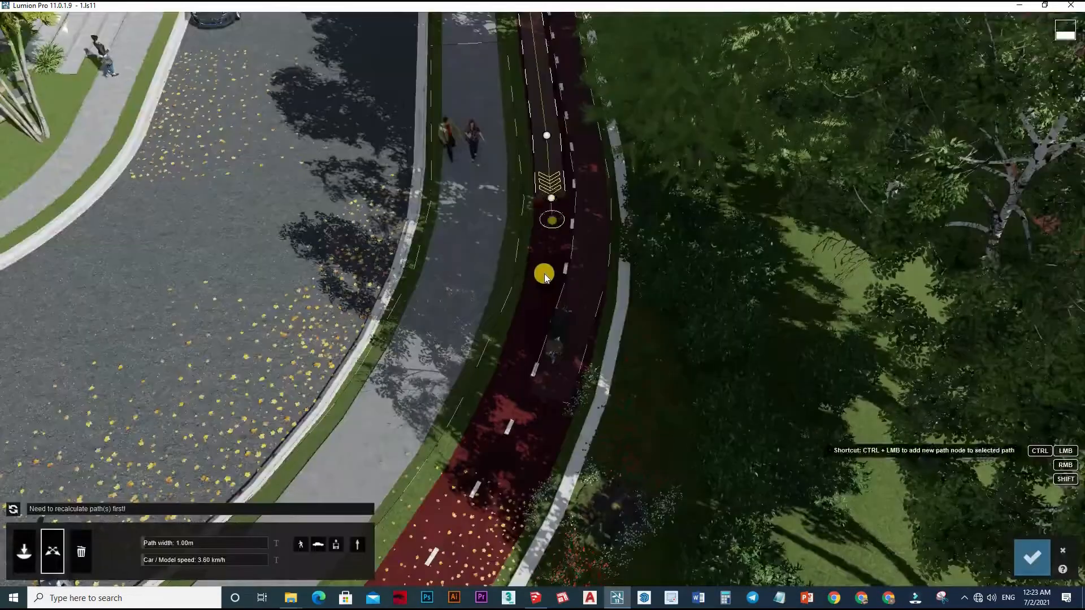
Extend the road-side bike-lane path with nodes around the curve, ending past the parked motorcycle and black car.
{"action": "left_click", "coordinate": [520, 386], "text": "ctrl"}
{"action": "left_click", "coordinate": [499, 414], "text": "ctrl"}
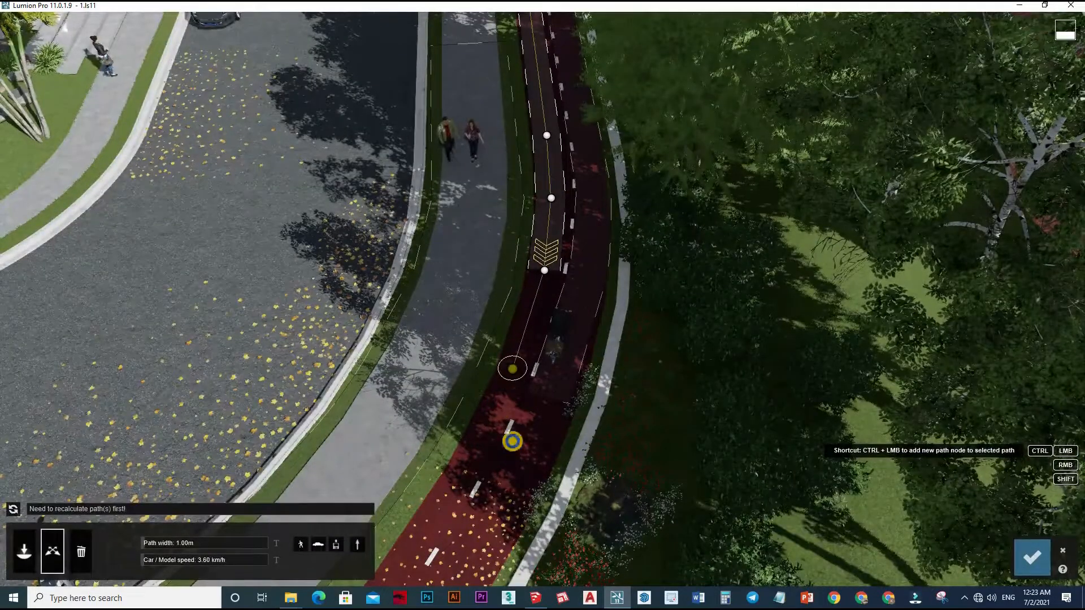
{"action": "right_click_drag", "start_coordinate": [534, 369], "coordinate": [515, 379]}
{"action": "left_click", "coordinate": [533, 404], "text": "ctrl"}
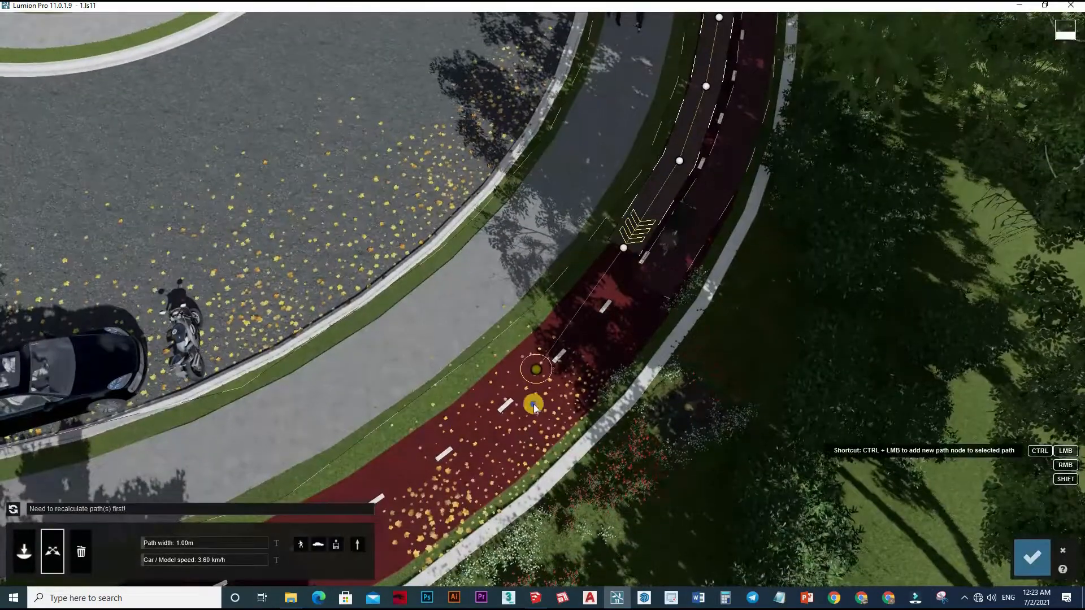
{"action": "right_click_drag", "start_coordinate": [413, 375], "coordinate": [513, 376]}
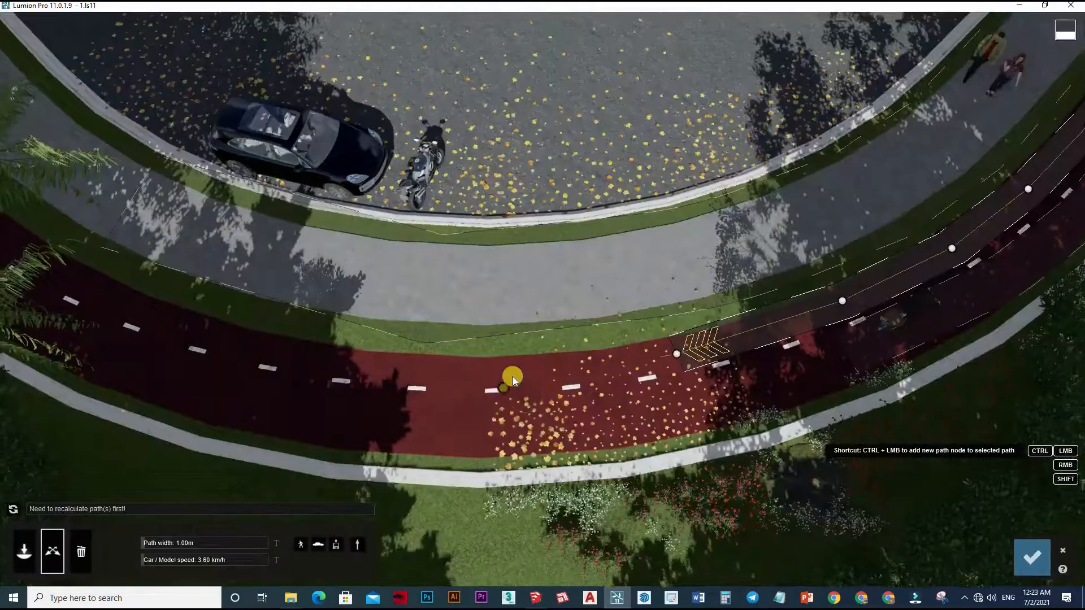
{"action": "left_click", "coordinate": [337, 364], "text": "ctrl"}
{"action": "left_click", "coordinate": [317, 361], "text": "ctrl"}
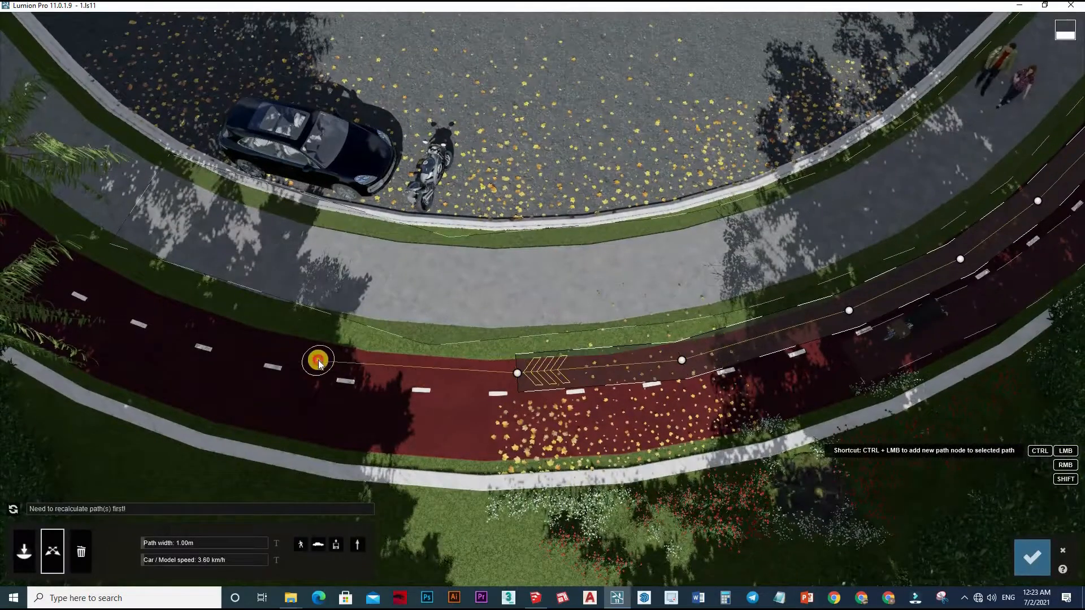
{"action": "left_click", "coordinate": [311, 354], "text": "ctrl"}
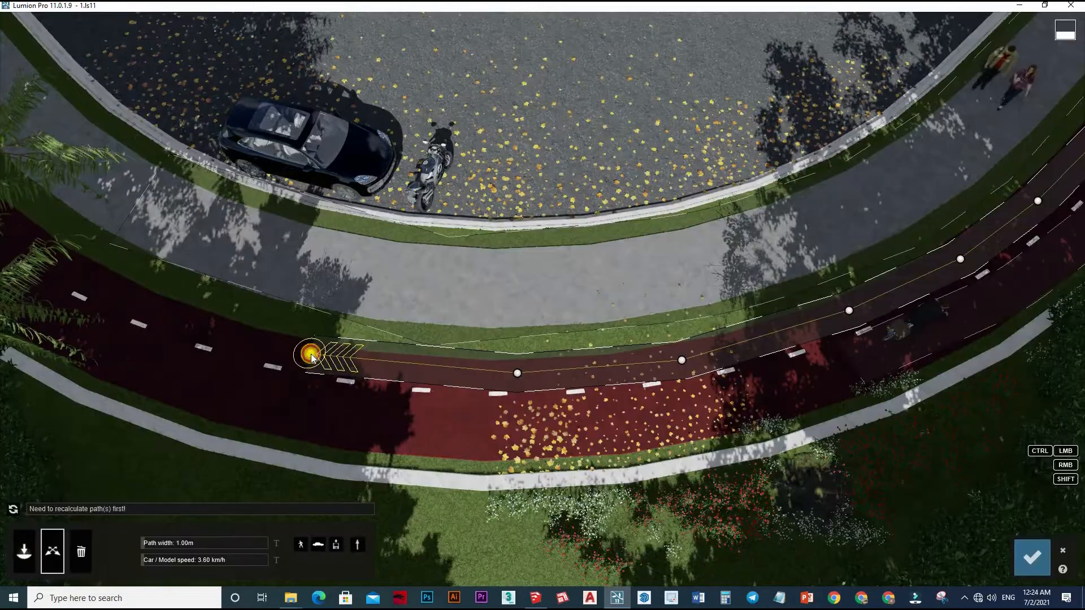
Adjust the three path nodes on the curve so the path follows the road-side half of the bike lane.
{"action": "left_click", "coordinate": [517, 379]}
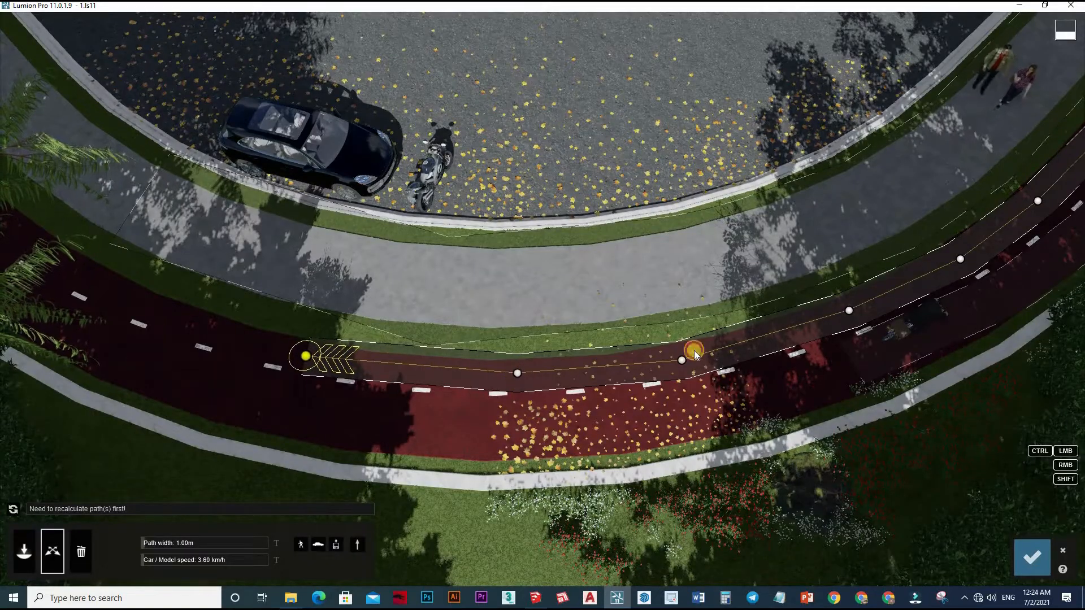
{"action": "left_click", "coordinate": [684, 362]}
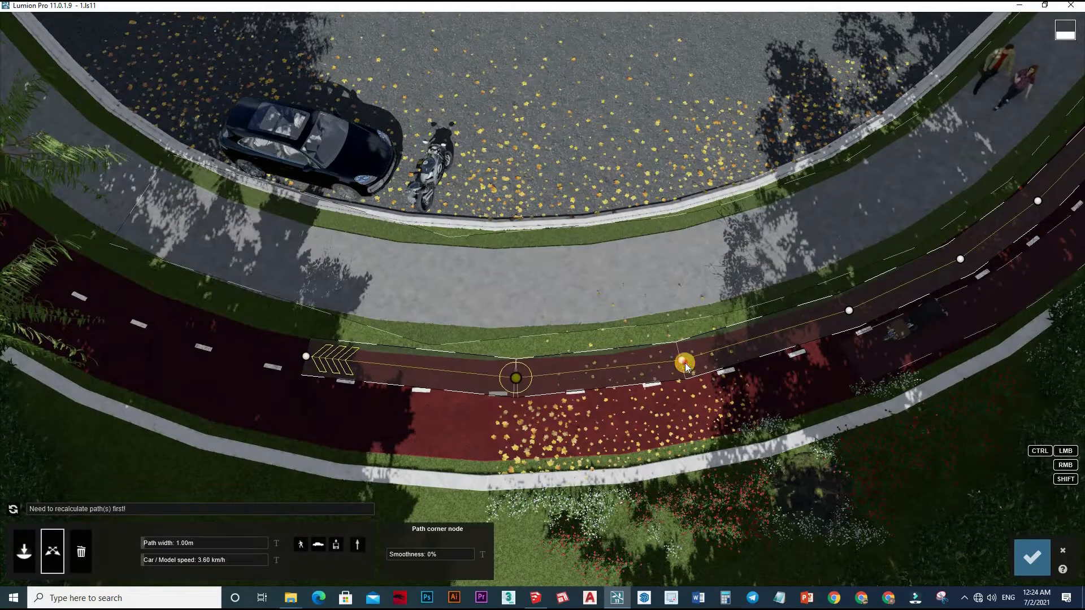
{"action": "left_click", "coordinate": [849, 316]}
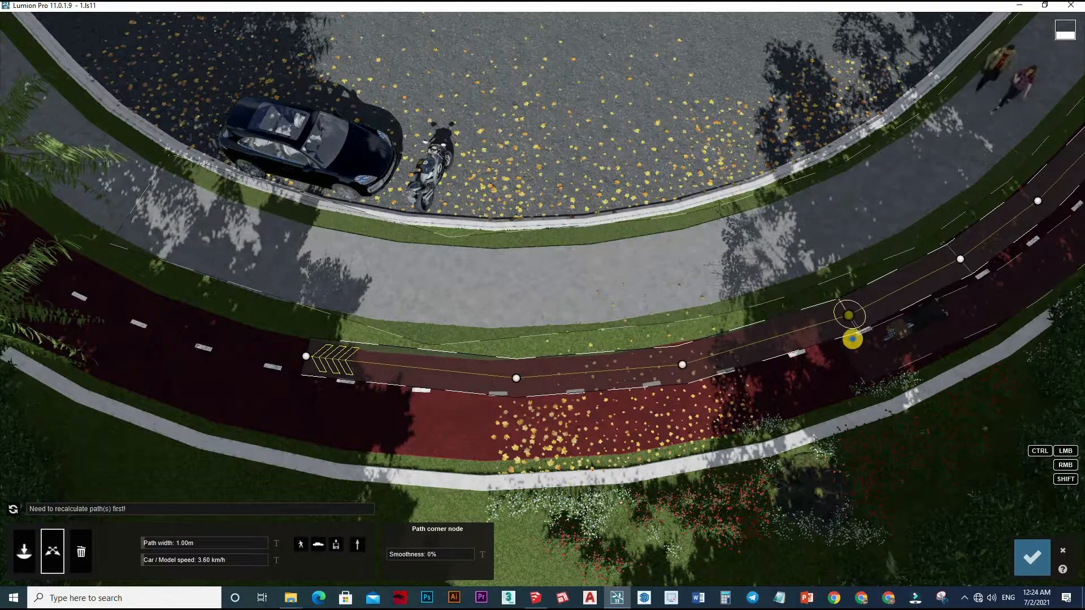
Set the smoothness of the path corner node beyond the pedestrian crossing sign to 100%.
{"action": "right_click_drag", "start_coordinate": [703, 400], "coordinate": [763, 350]}
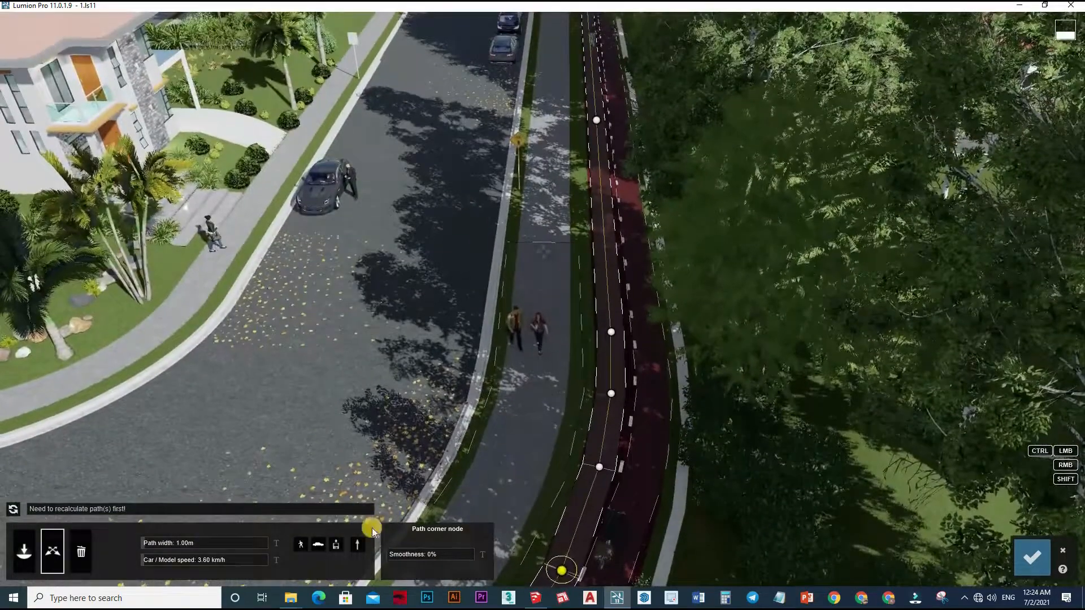
{"action": "right_click_drag", "start_coordinate": [598, 508], "coordinate": [622, 465]}
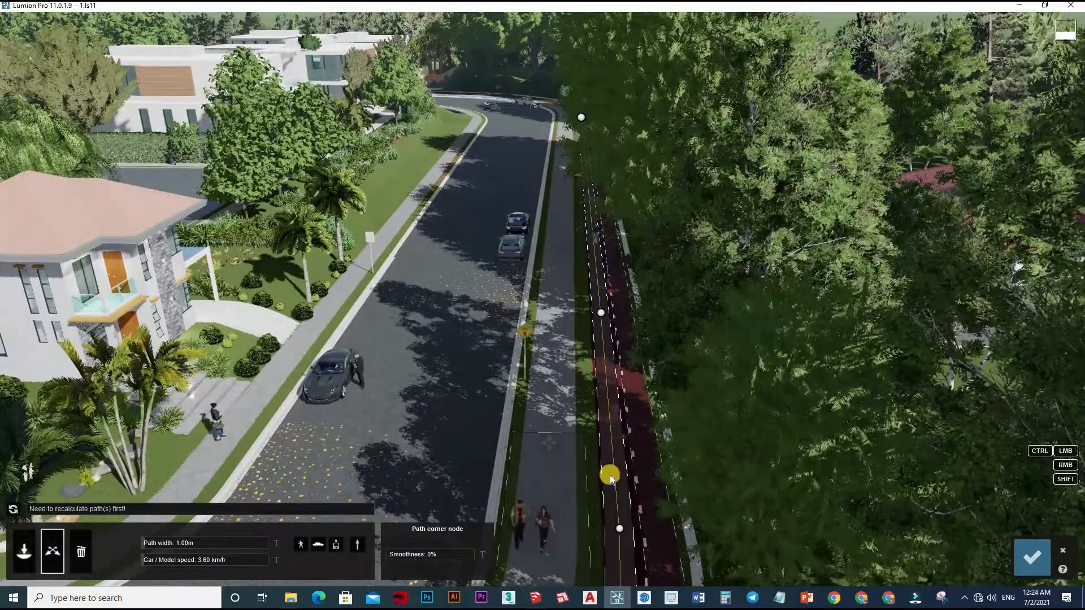
{"action": "key", "text": "w"}
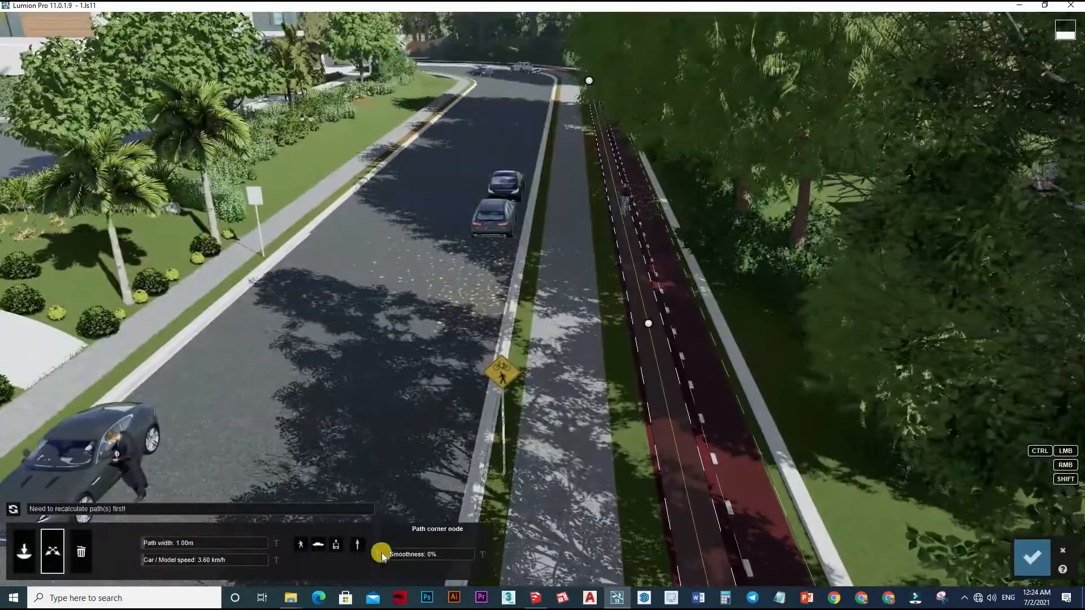
{"action": "left_click", "coordinate": [630, 354]}
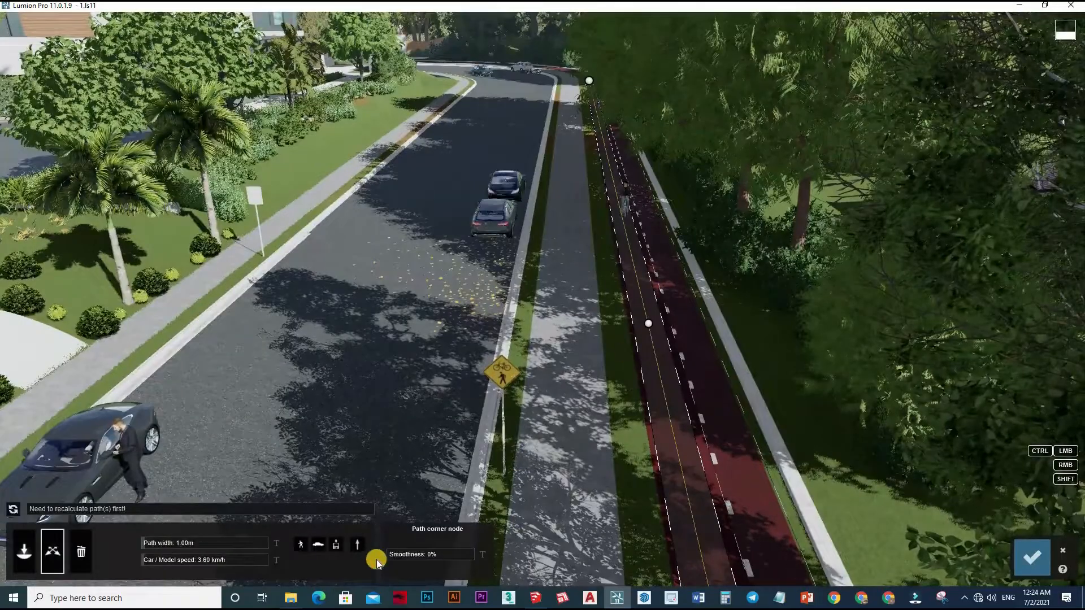
{"action": "left_click", "coordinate": [424, 554]}
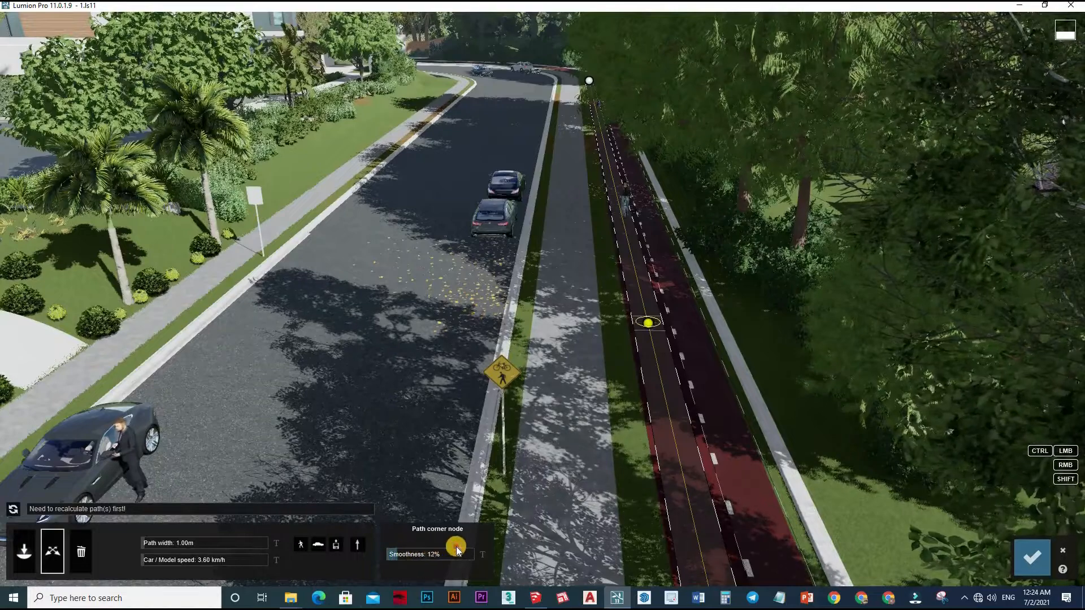
{"action": "left_click_drag", "start_coordinate": [457, 551], "coordinate": [525, 549]}
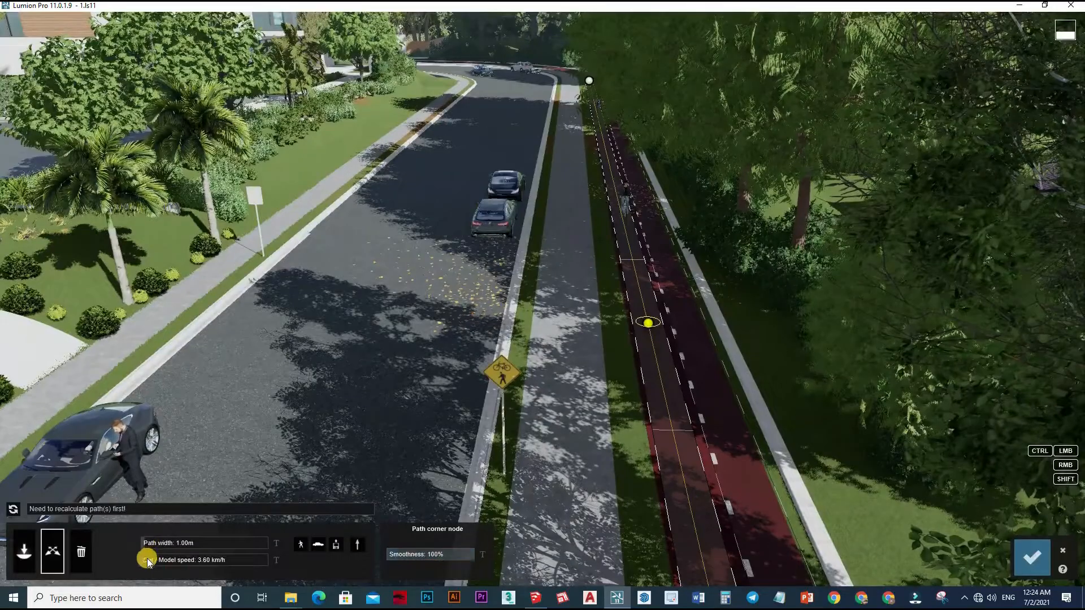
Set the road-side bike-lane path's car/model speed to 15.19 km/h and recalculate the paths.
{"action": "left_click", "coordinate": [116, 569]}
{"action": "left_click_drag", "start_coordinate": [117, 568], "coordinate": [145, 564]}
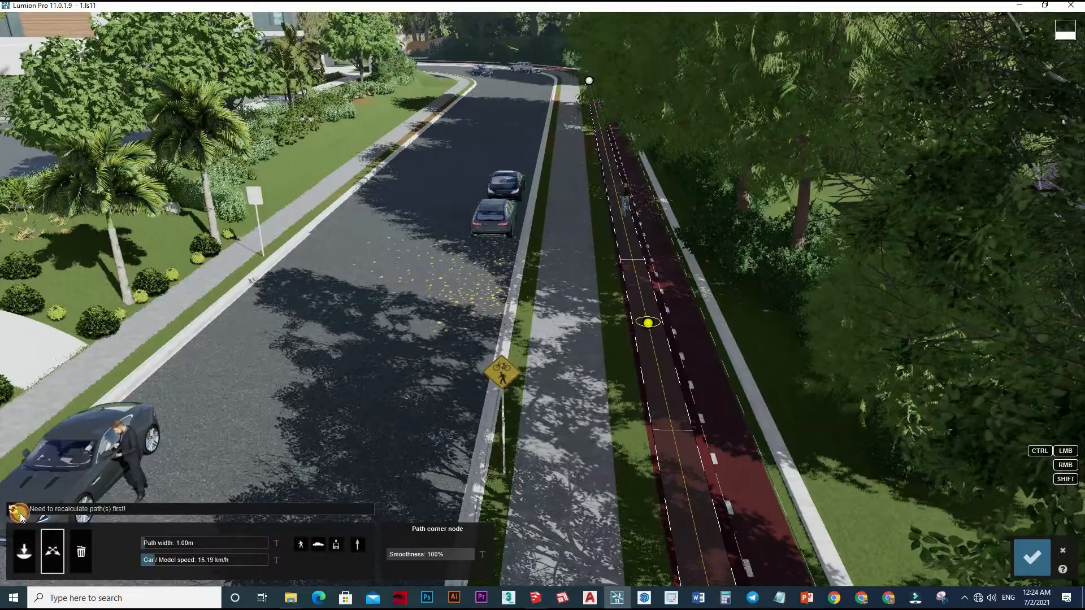
{"action": "left_click", "coordinate": [19, 512]}
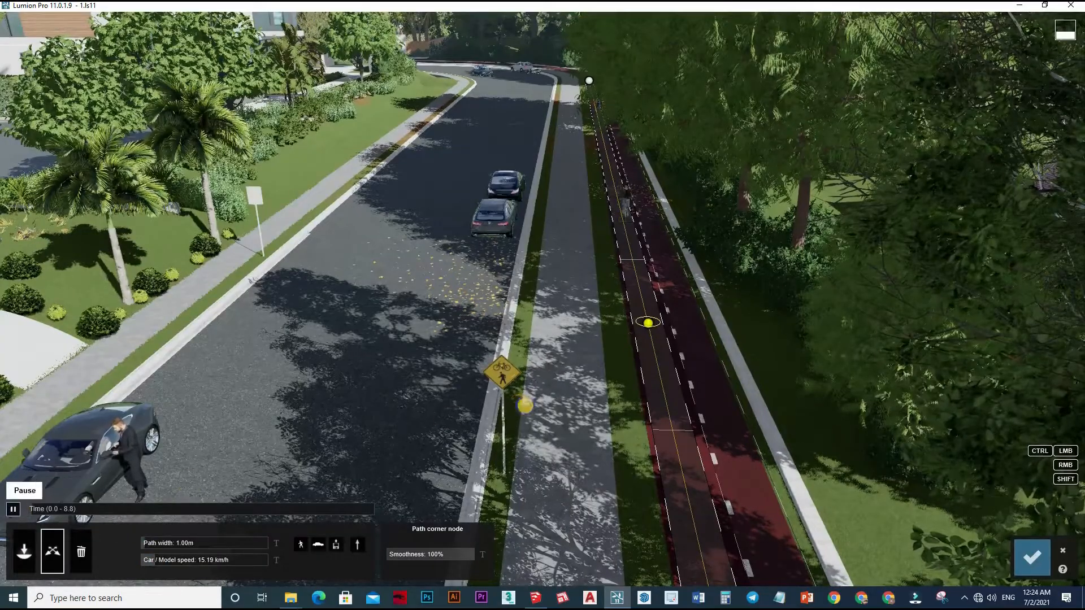
Review the cyclists' movement, confirm the Mass Move changes, and play back the clip from near its start.
{"action": "right_click_drag", "start_coordinate": [518, 404], "coordinate": [542, 396]}
{"action": "scroll", "coordinate": [528, 384], "scroll_direction": "down", "scroll_amount": 5}
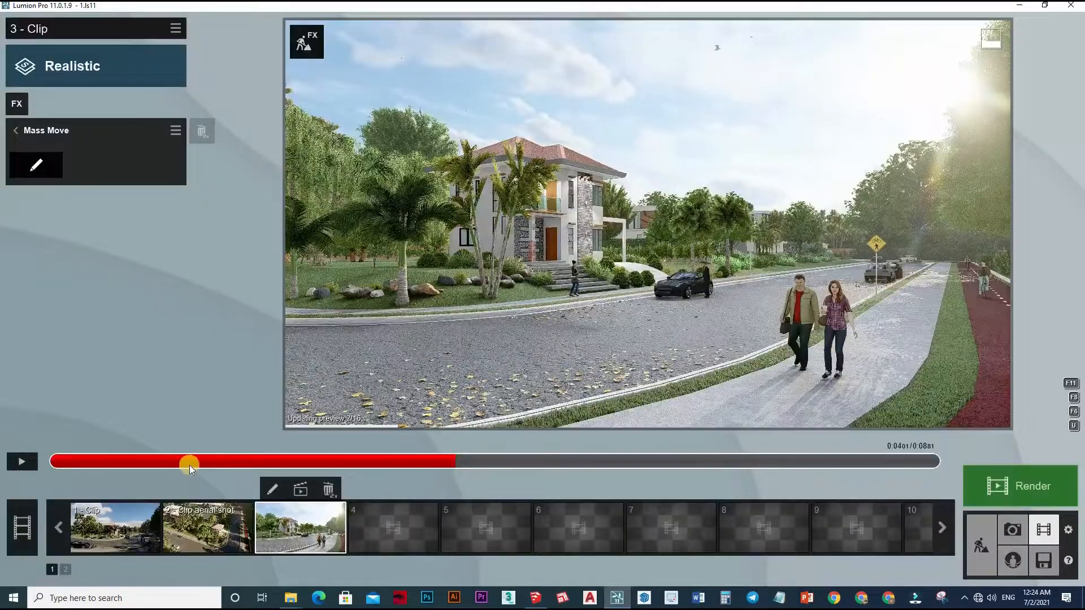
{"action": "left_click_drag", "start_coordinate": [189, 461], "coordinate": [124, 461]}
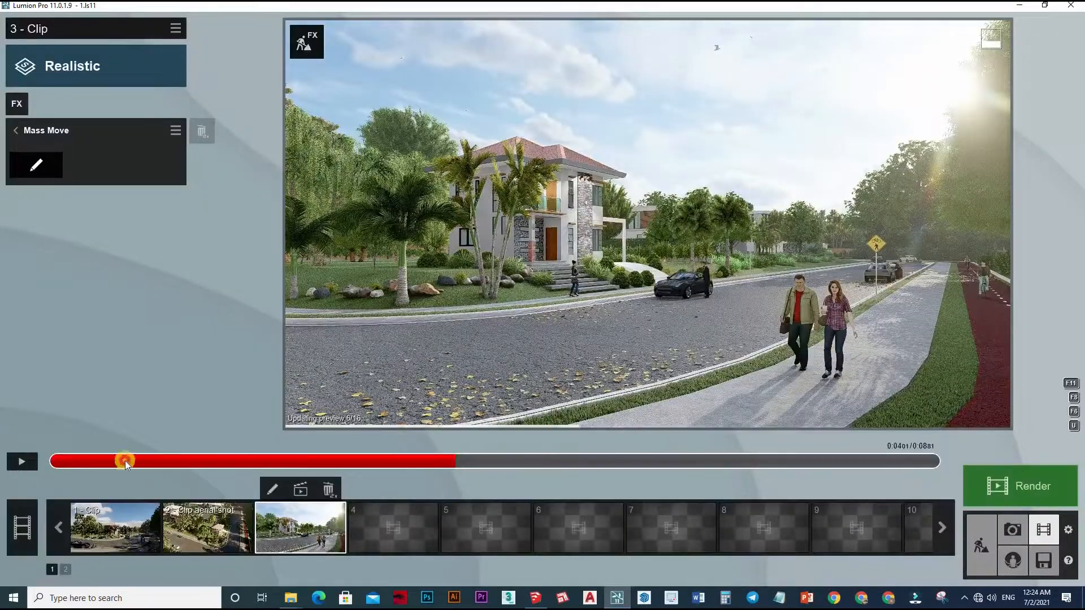
{"action": "left_click", "coordinate": [22, 462]}
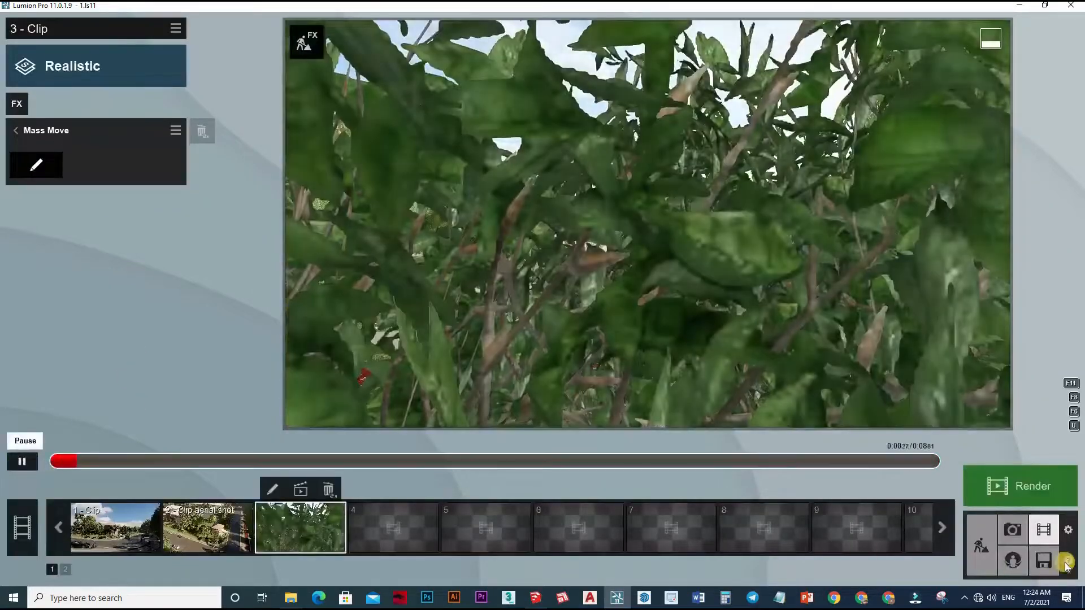
{"action": "left_click", "coordinate": [22, 462]}
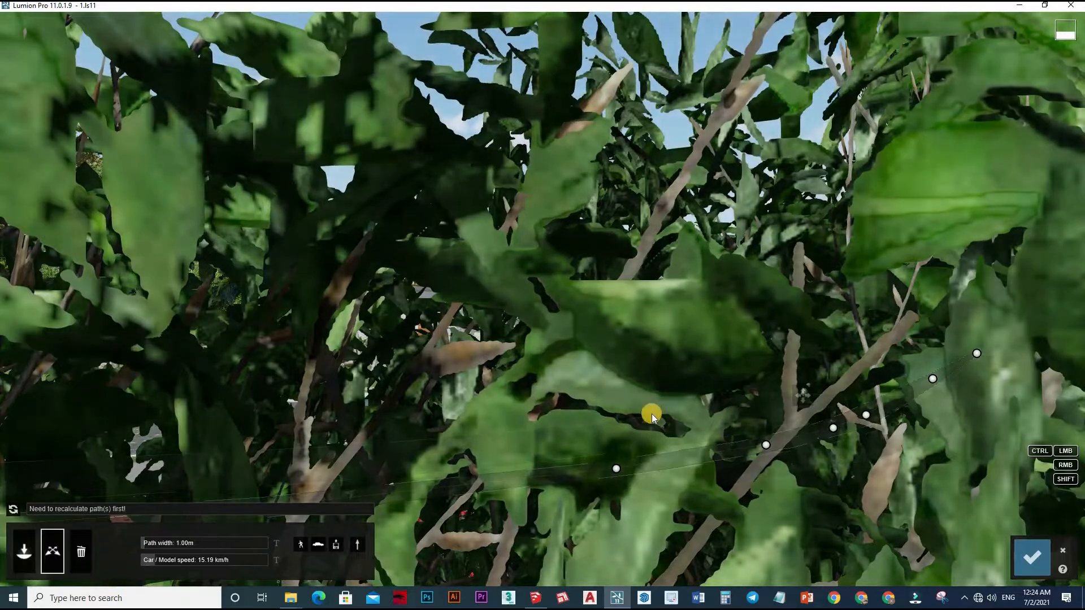
Reopen Mass Move and draw a path along the house's sidewalk, from the palms past the walking woman to behind the parked car.
{"action": "key", "text": "w"}
{"action": "key", "text": "w"}
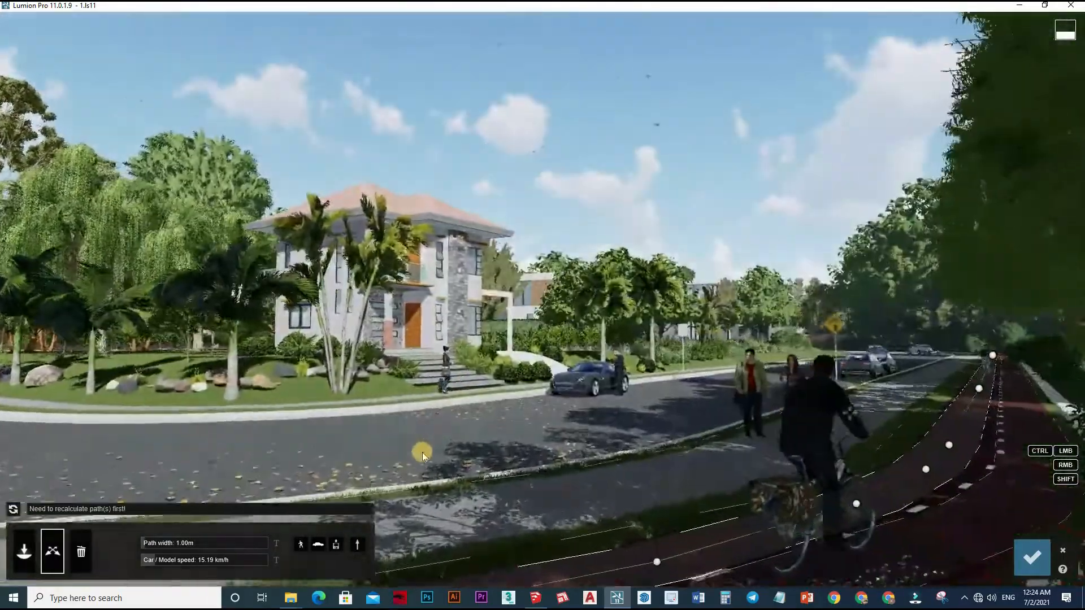
{"action": "key", "text": "w"}
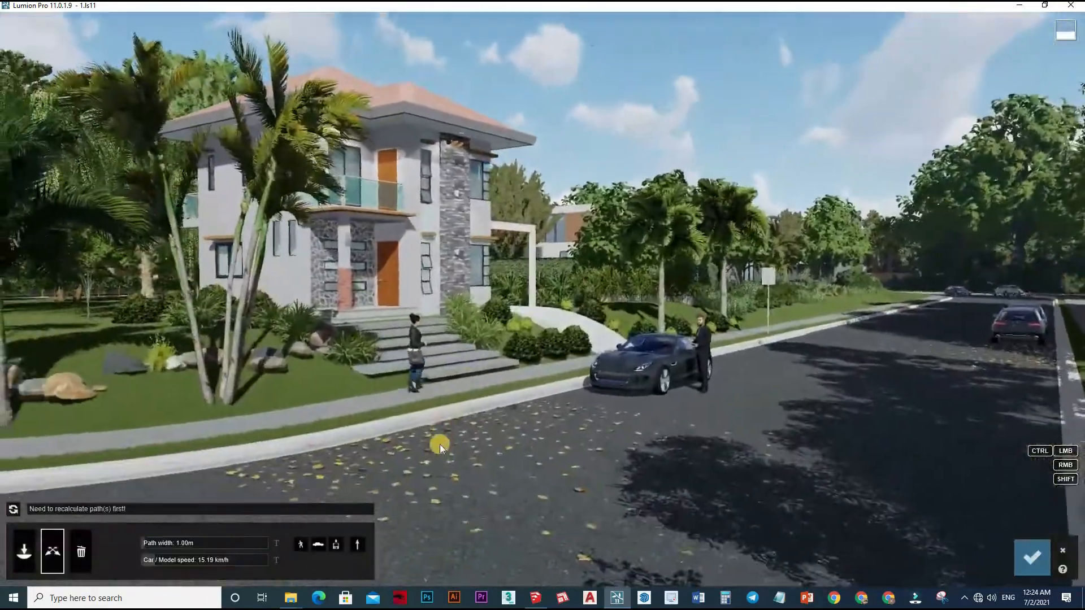
{"action": "key", "text": "w"}
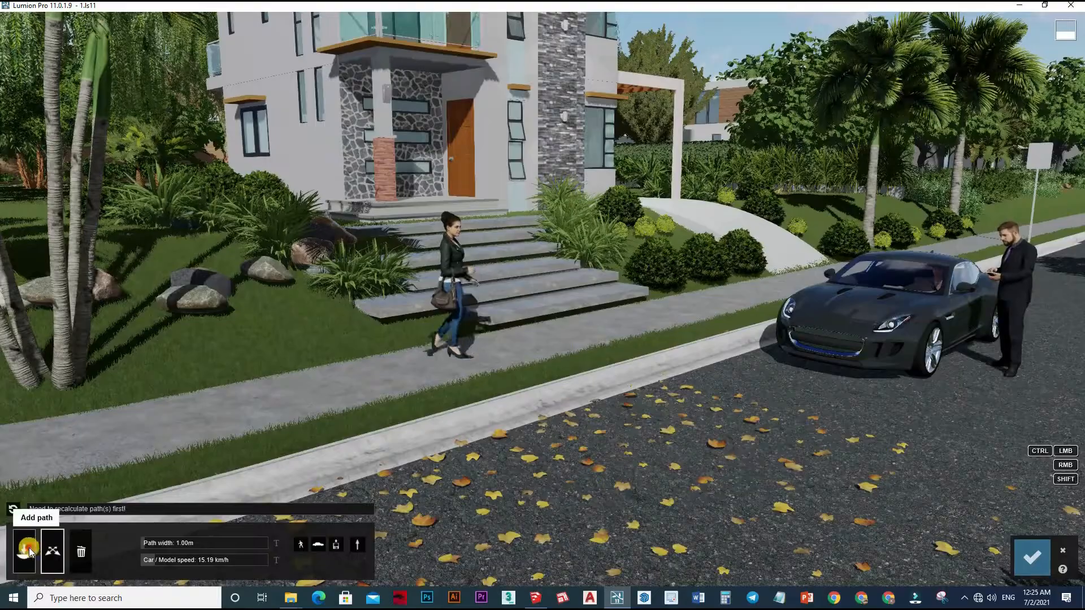
{"action": "left_click", "coordinate": [78, 452]}
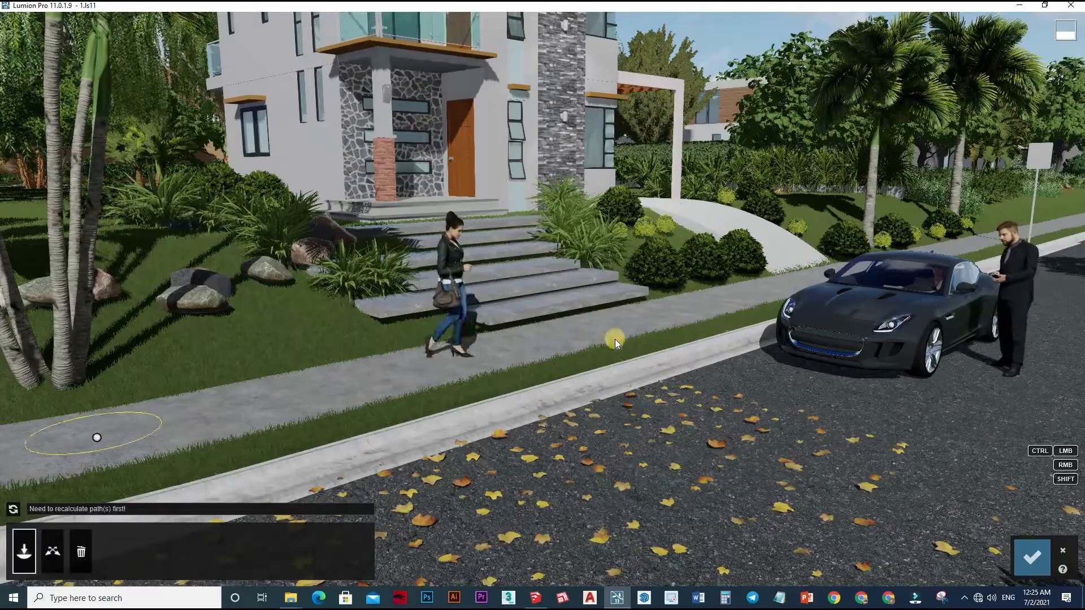
{"action": "left_click", "coordinate": [678, 313]}
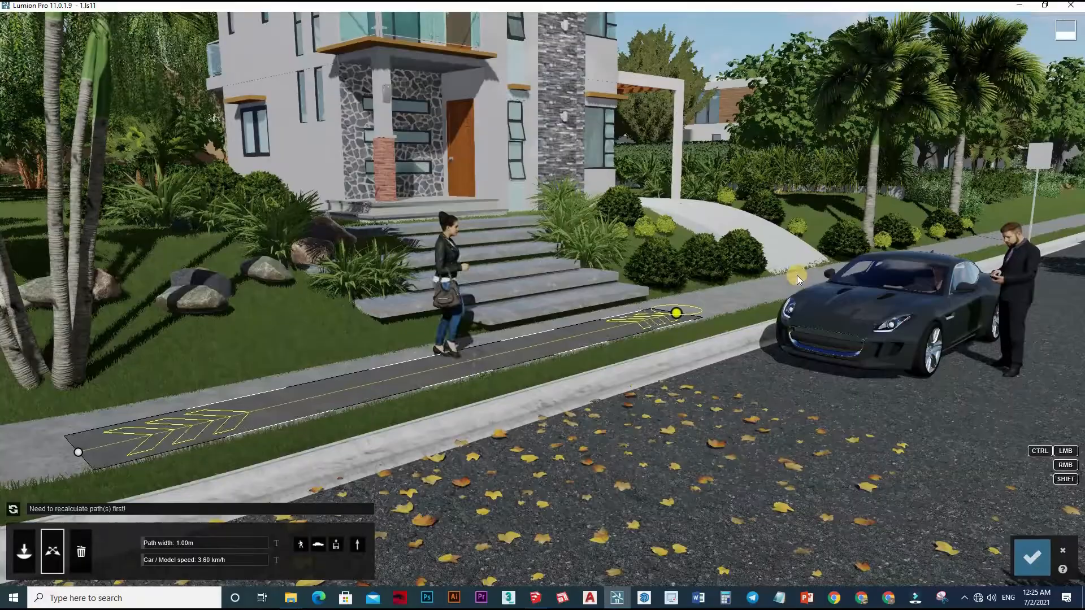
{"action": "left_click", "coordinate": [777, 286]}
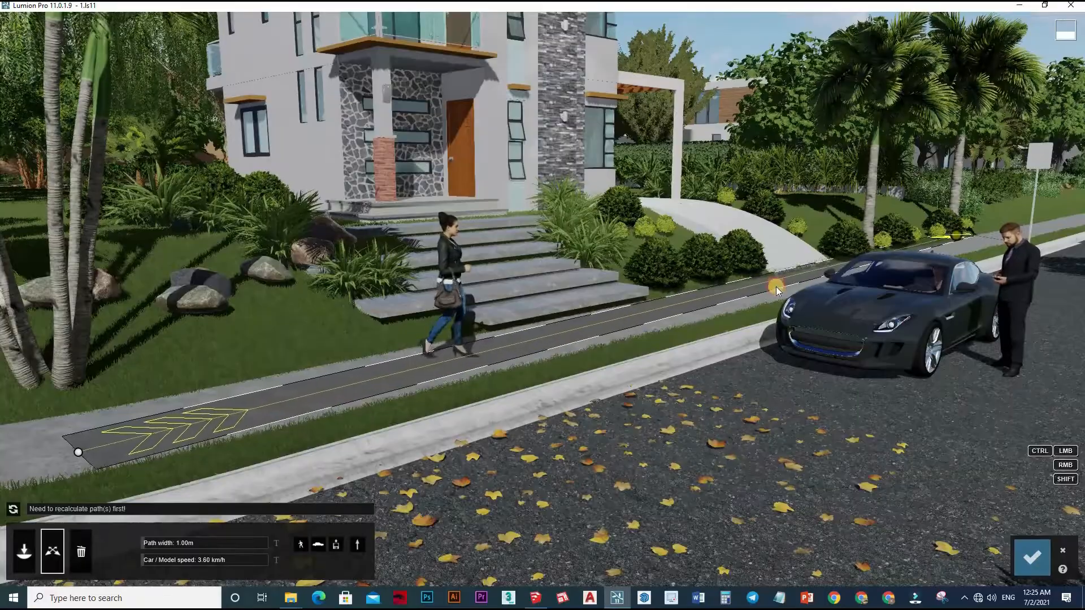
{"action": "left_click", "coordinate": [961, 245]}
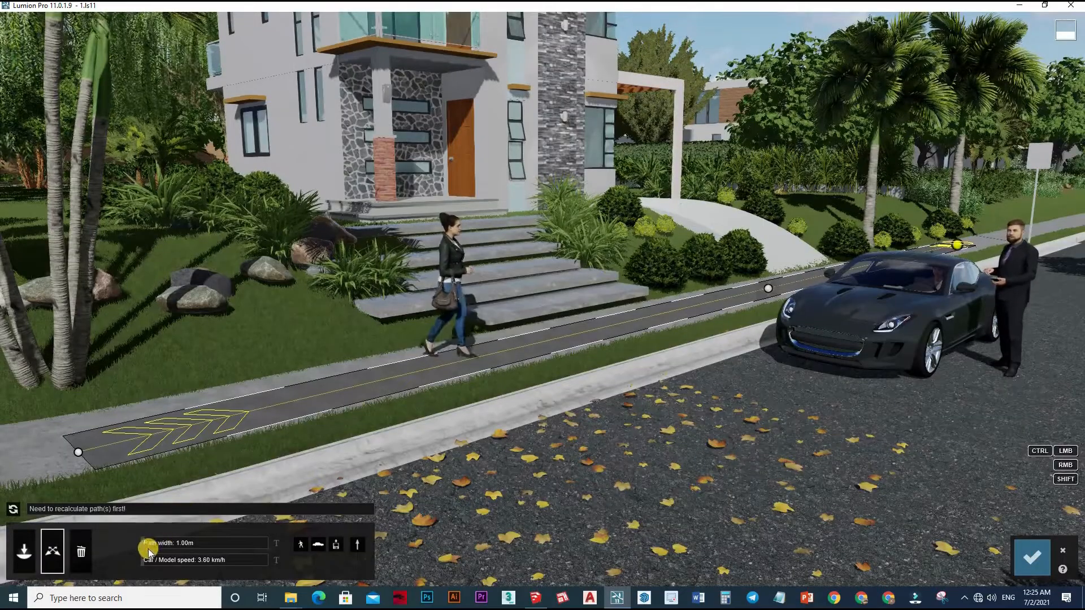
Set the sidewalk path's width to 8.09 m and speed to 9.01 km/h, recalculate, and preview the movement.
{"action": "left_click_drag", "start_coordinate": [148, 547], "coordinate": [191, 545]}
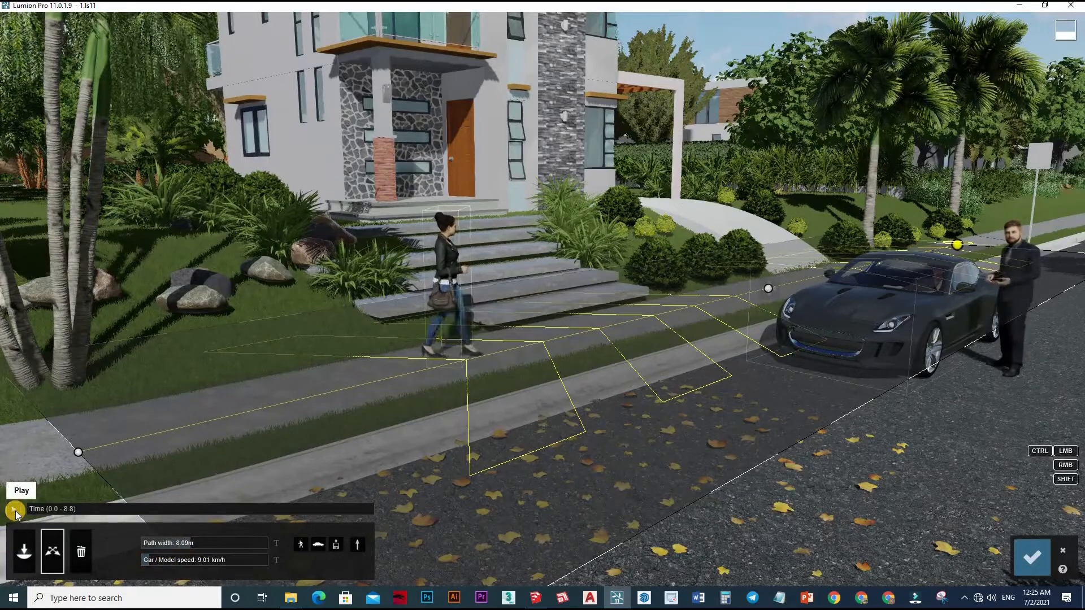
{"action": "left_click", "coordinate": [14, 511]}
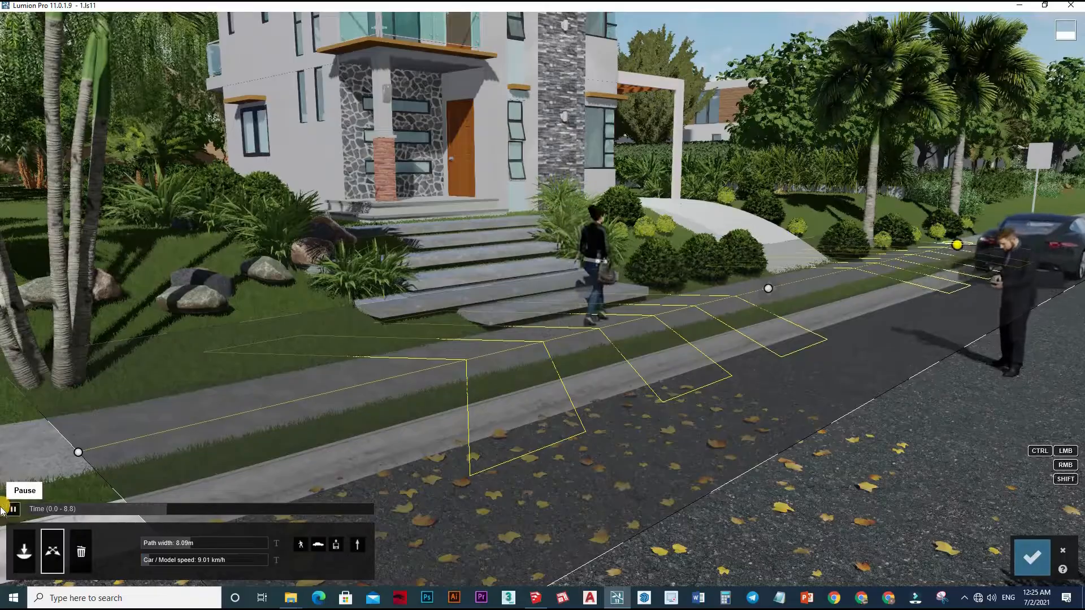
{"action": "left_click", "coordinate": [14, 510]}
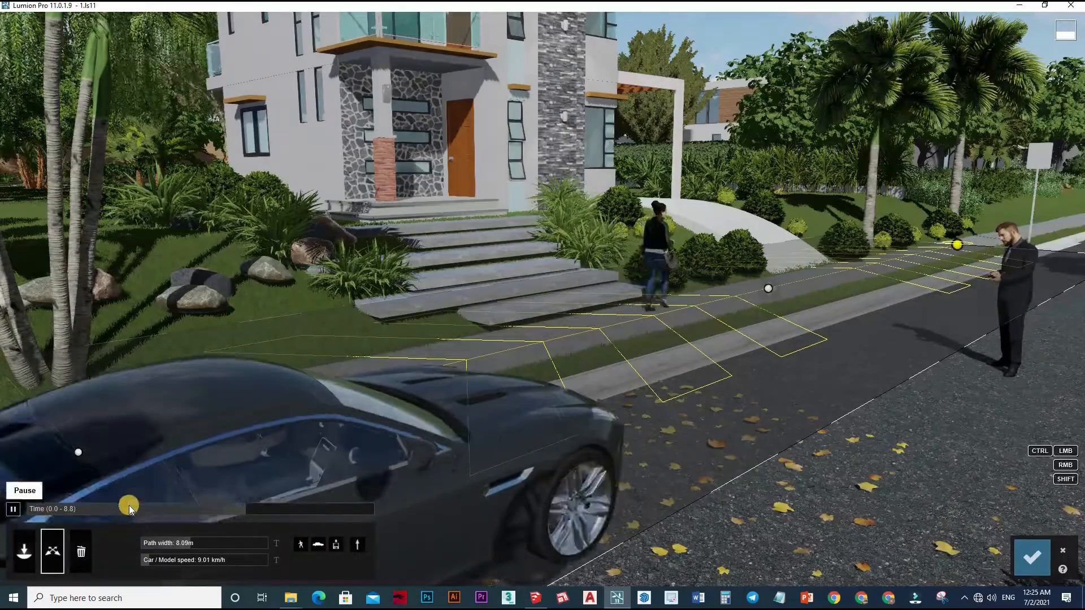
Narrow the sidewalk path to 2.05 m, shorten it to run from the walking woman to the parked car's front, and recalculate.
{"action": "left_click_drag", "start_coordinate": [183, 543], "coordinate": [61, 527]}
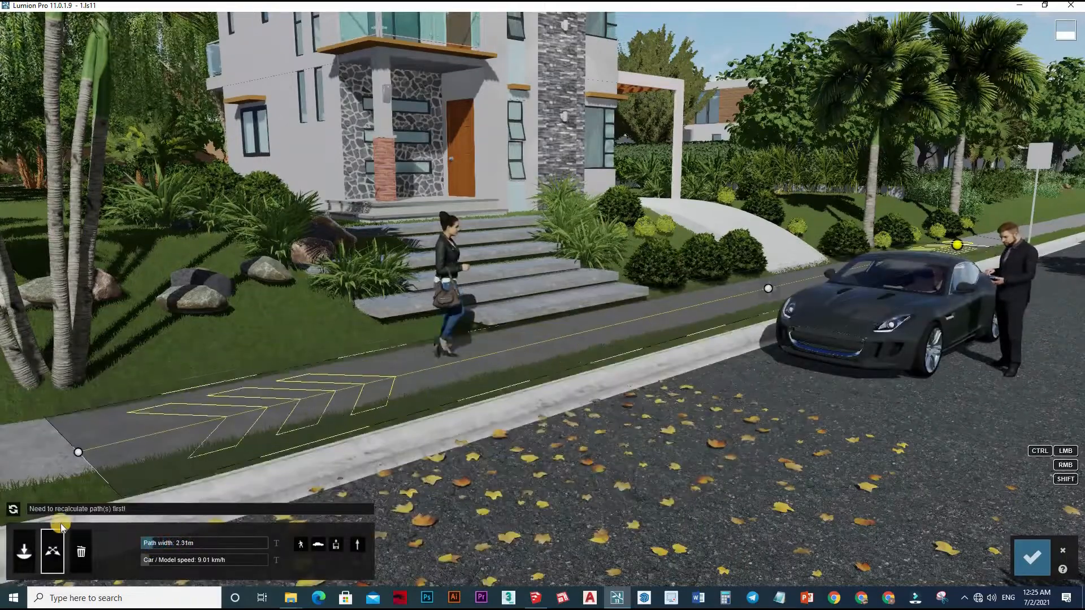
{"action": "left_click", "coordinate": [16, 509]}
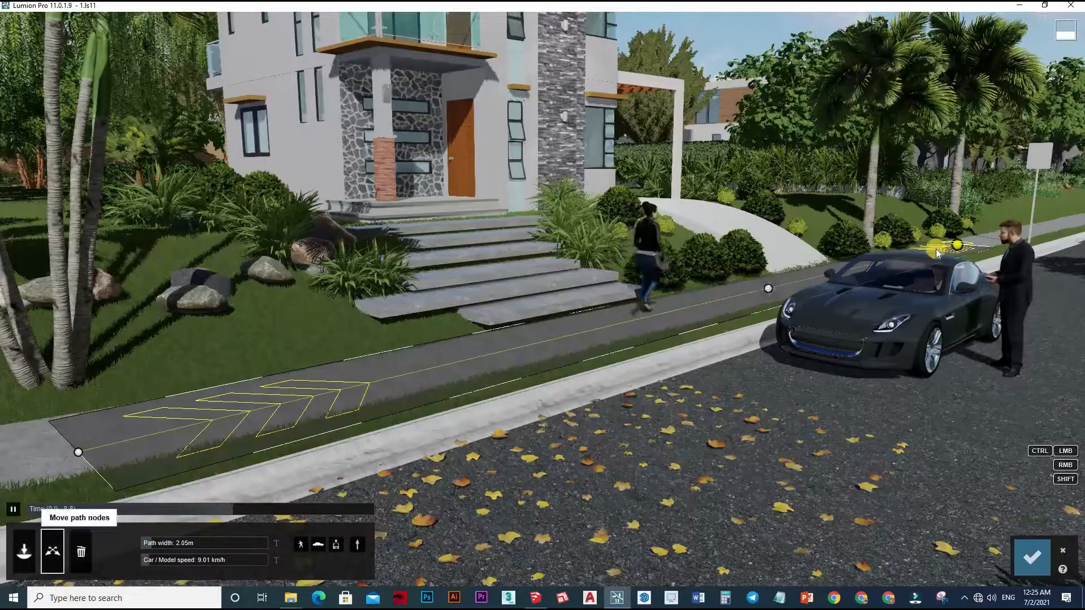
{"action": "left_click_drag", "start_coordinate": [955, 245], "coordinate": [758, 330]}
{"action": "left_click_drag", "start_coordinate": [767, 288], "coordinate": [676, 345]}
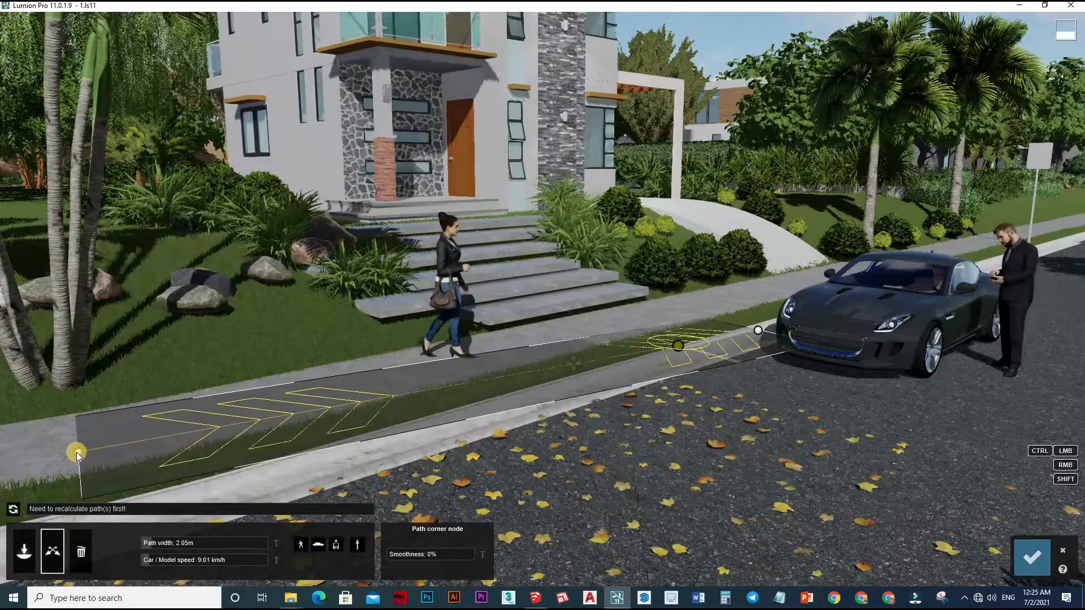
{"action": "left_click_drag", "start_coordinate": [78, 452], "coordinate": [391, 343]}
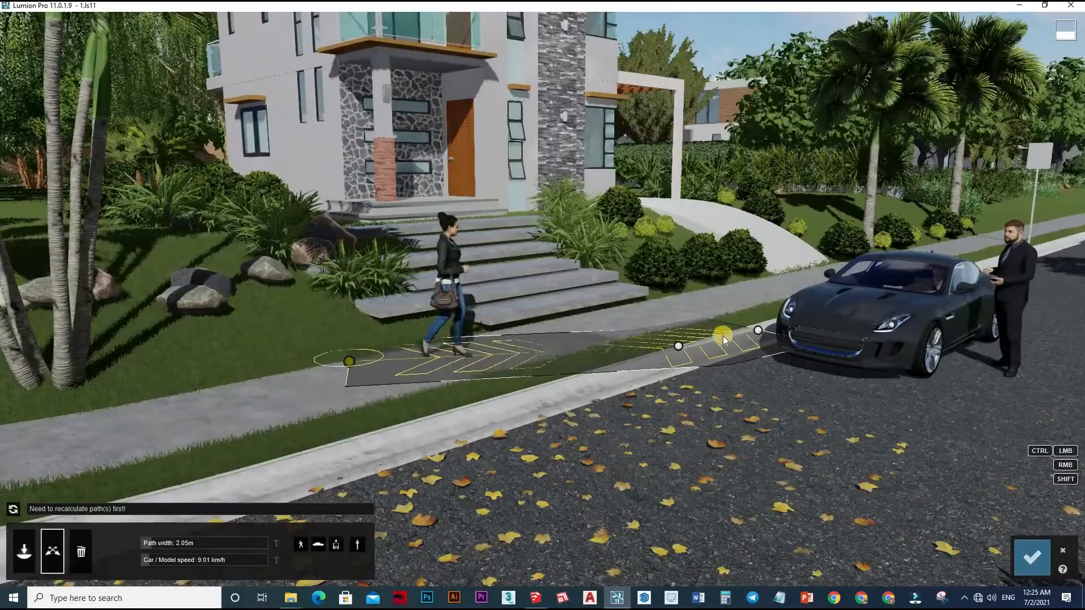
{"action": "mouse_move", "coordinate": [730, 344]}
{"action": "left_mouse_down"}
{"action": "mouse_move", "coordinate": [741, 336]}
{"action": "mouse_move", "coordinate": [733, 344]}
{"action": "left_mouse_up"}
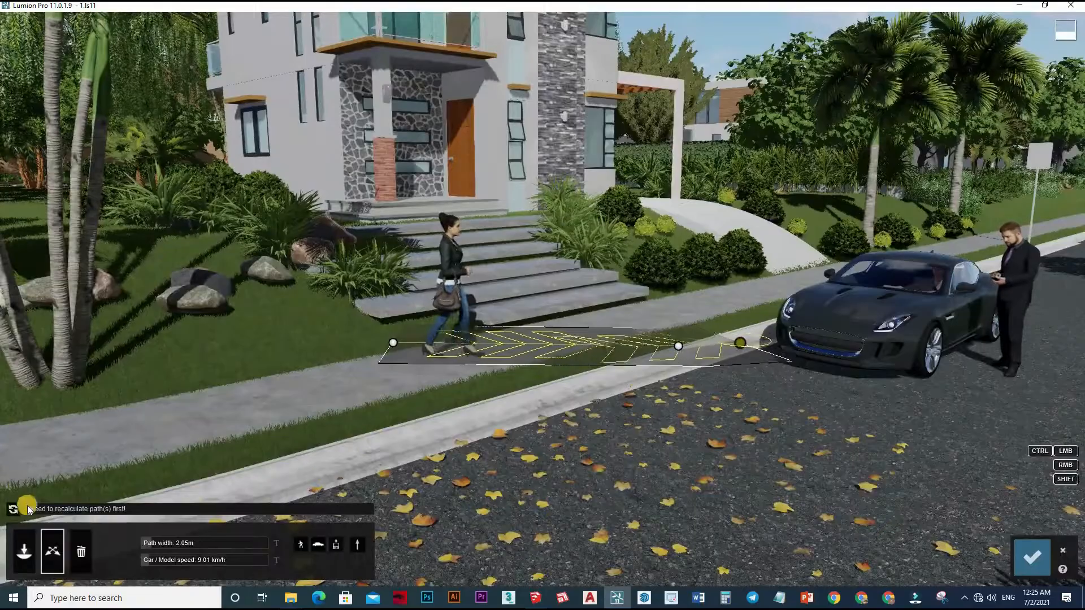
{"action": "left_click", "coordinate": [14, 512]}
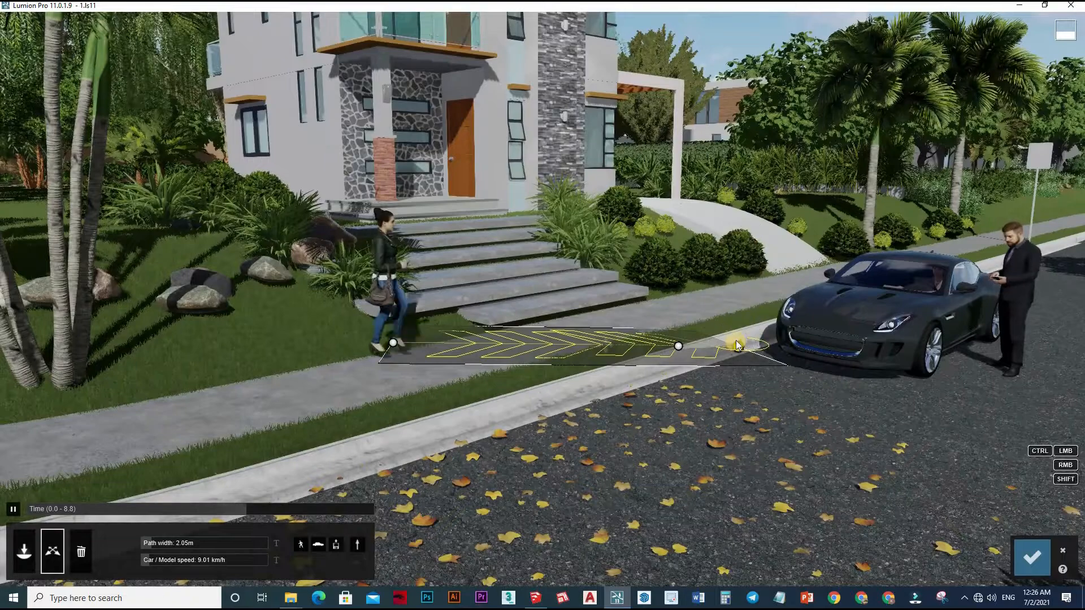
Shift the path's end node slightly toward the house, set the middle corner node's smoothness to 100%, and recalculate.
{"action": "left_click_drag", "start_coordinate": [737, 332], "coordinate": [735, 331]}
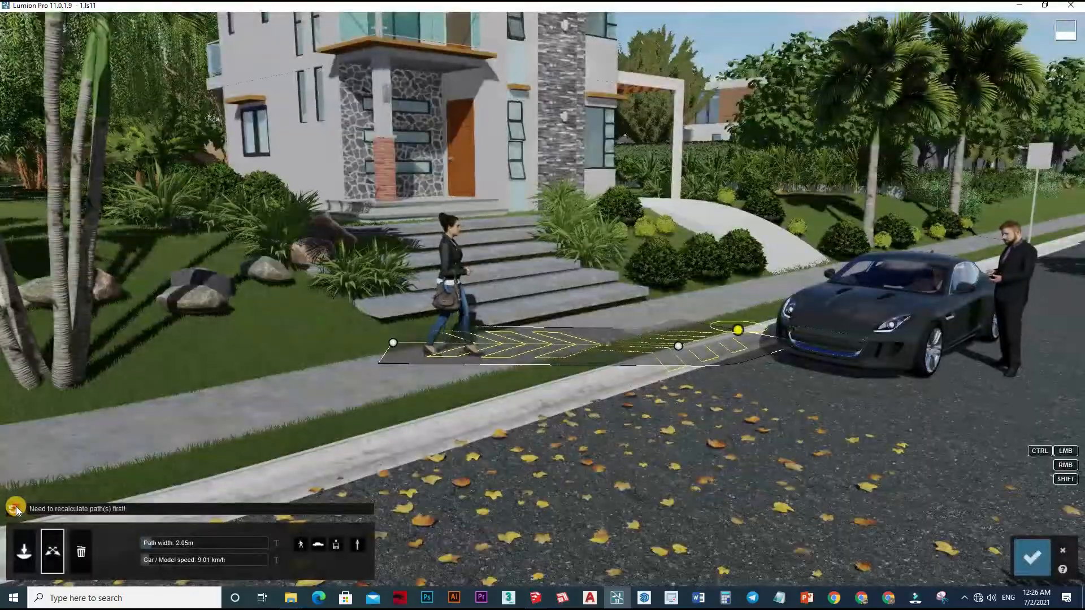
{"action": "left_click", "coordinate": [16, 510]}
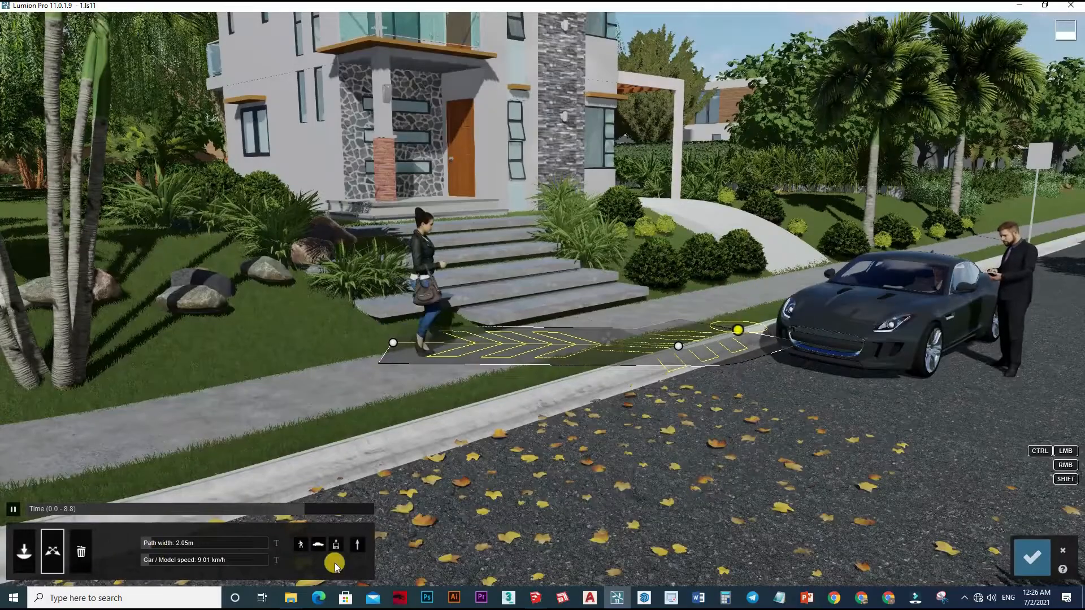
{"action": "left_click", "coordinate": [389, 343]}
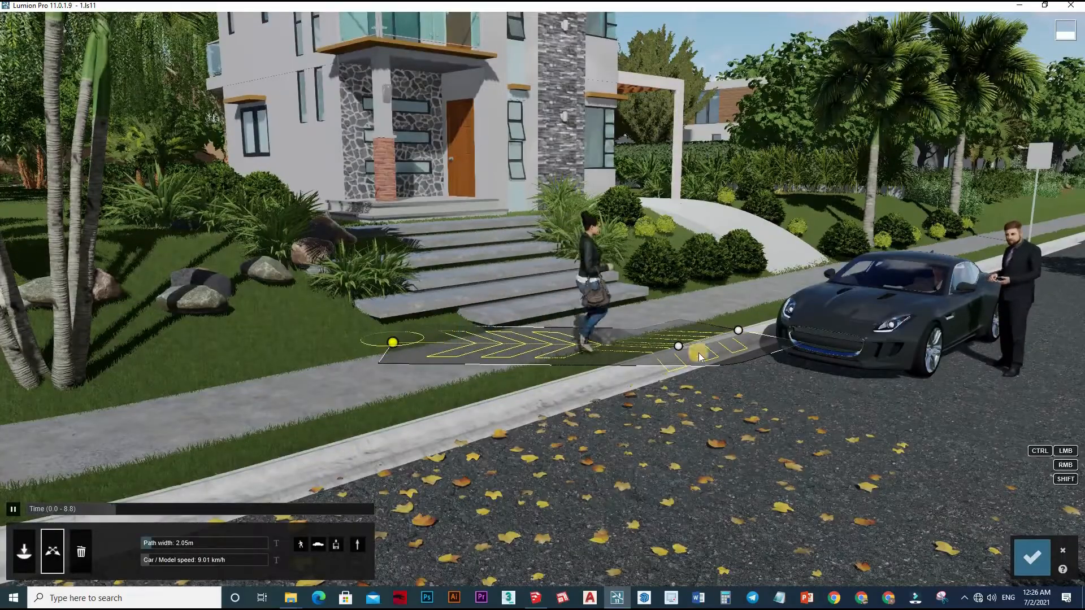
{"action": "left_click", "coordinate": [678, 346]}
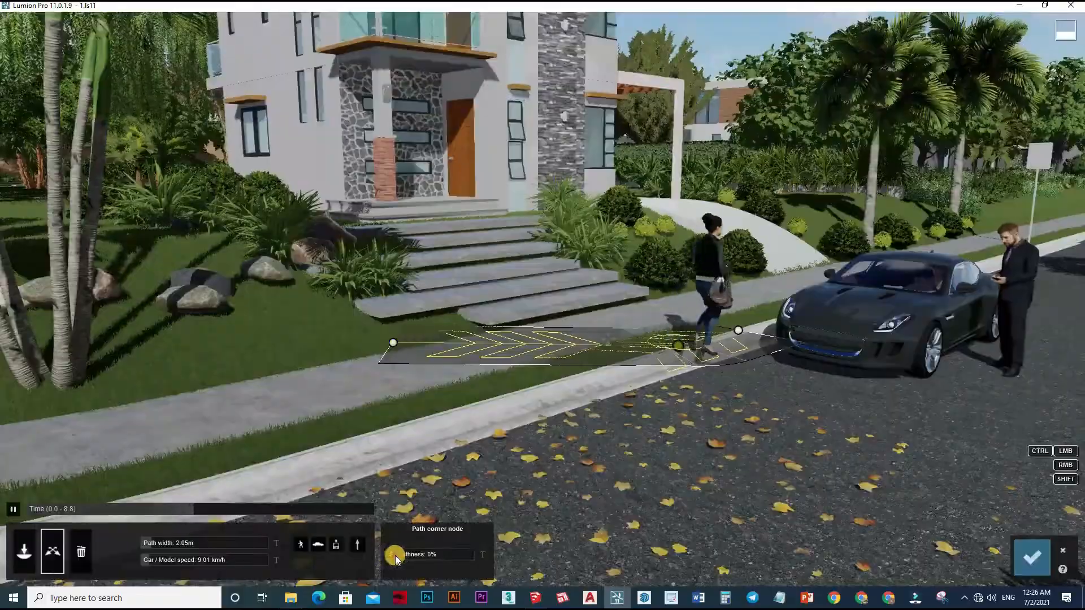
{"action": "left_click", "coordinate": [678, 346]}
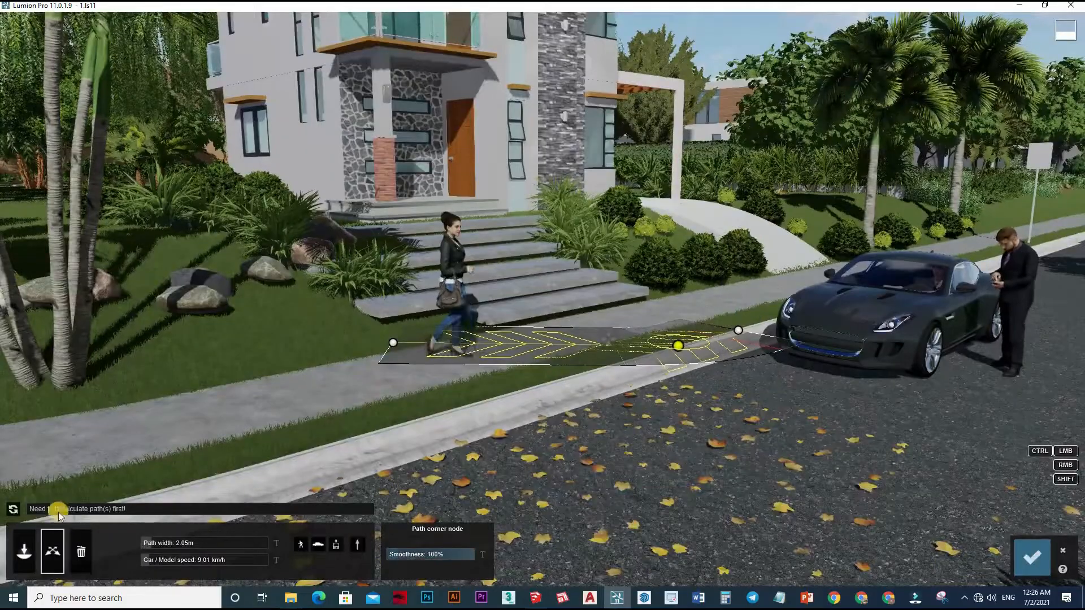
{"action": "left_click", "coordinate": [12, 510]}
Move the path's end node to the car's front corner and its middle node toward the sidewalk, recalculate, confirm, and play back the clip.
{"action": "left_click_drag", "start_coordinate": [738, 331], "coordinate": [782, 306]}
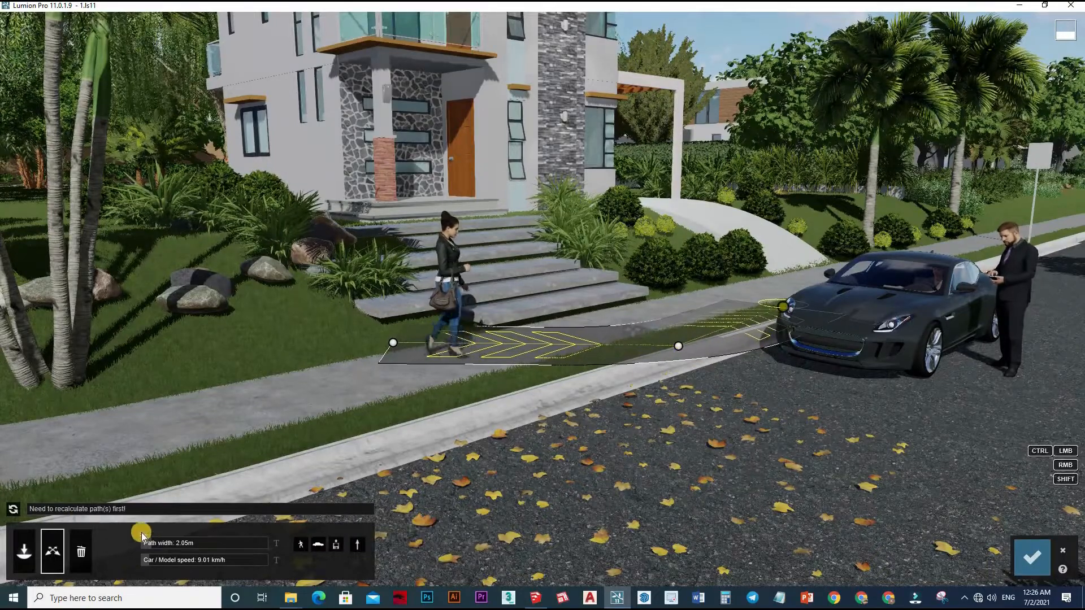
{"action": "left_click", "coordinate": [14, 510]}
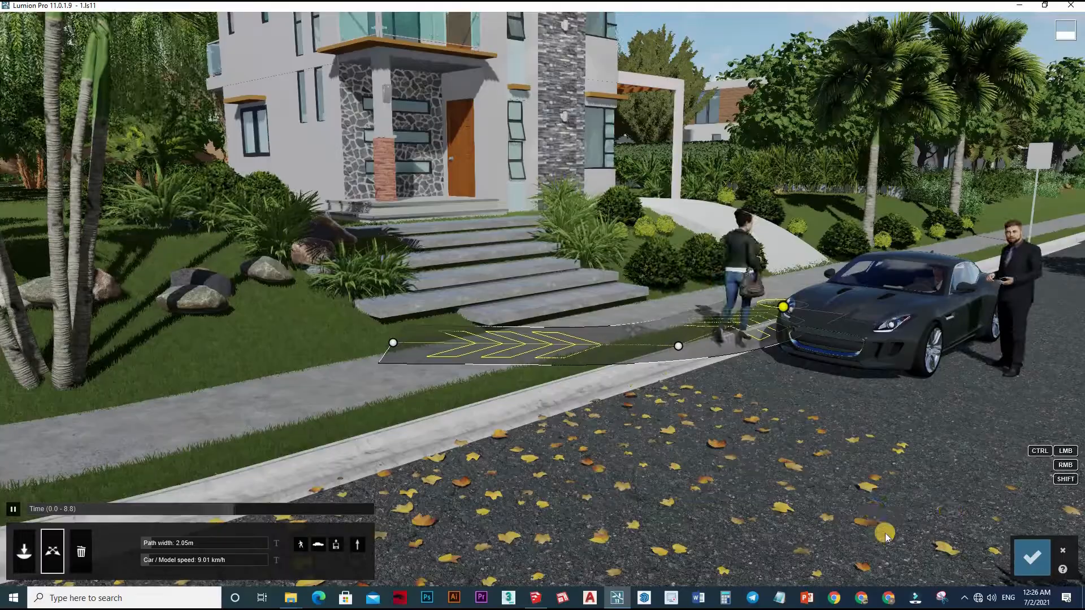
{"action": "left_click_drag", "start_coordinate": [680, 354], "coordinate": [674, 339]}
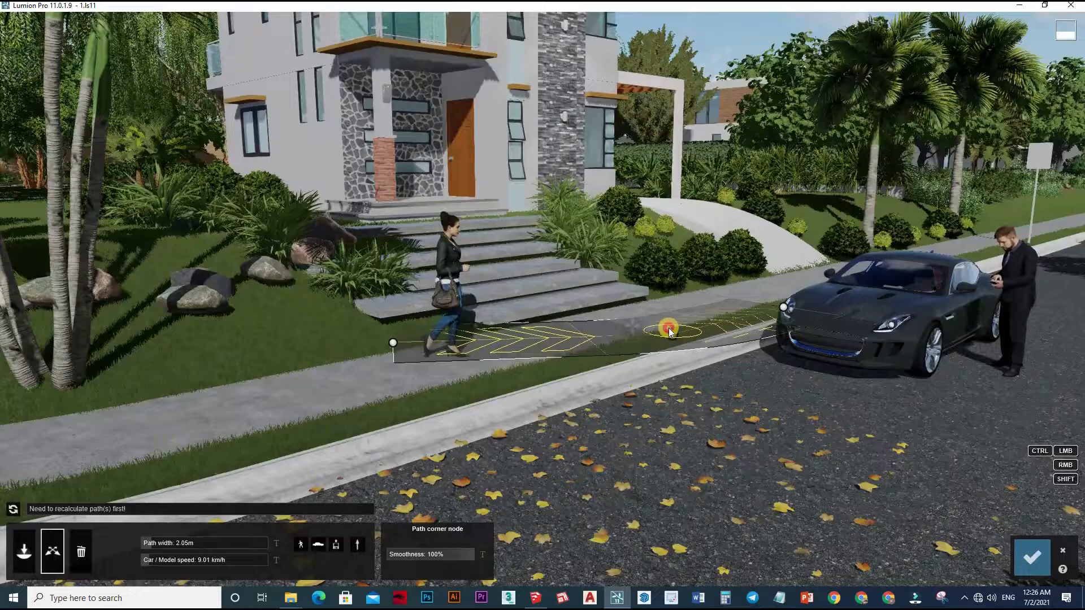
{"action": "left_click_drag", "start_coordinate": [669, 328], "coordinate": [666, 327]}
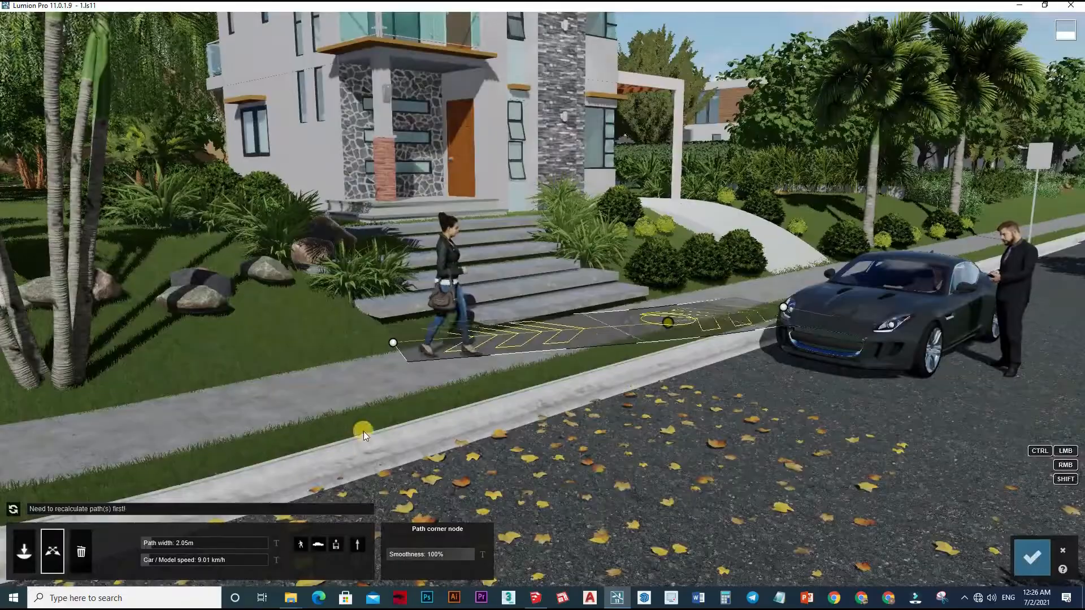
{"action": "left_click", "coordinate": [18, 512]}
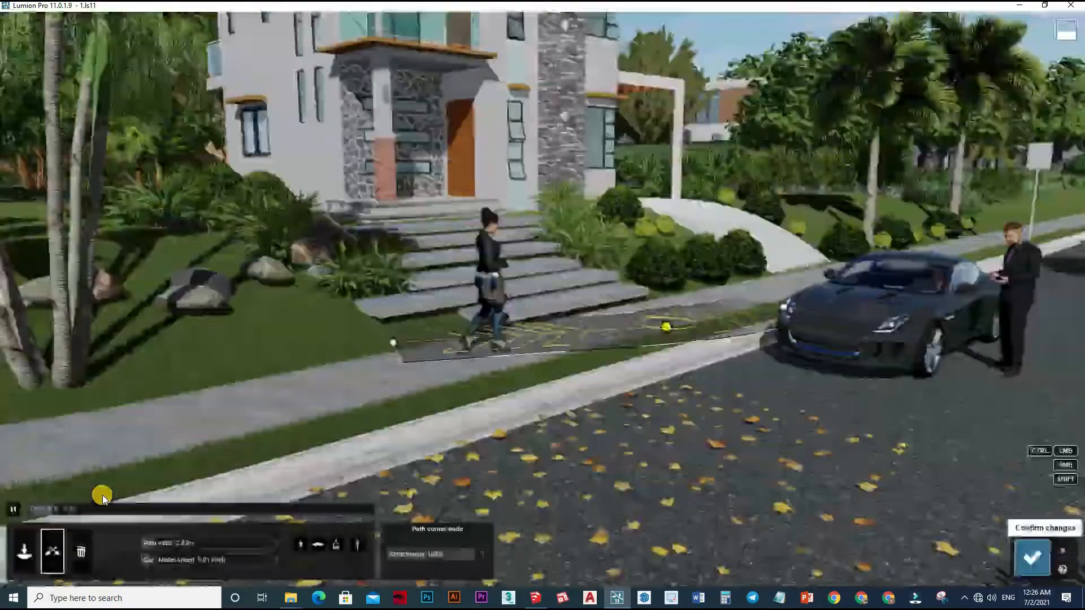
{"action": "left_click", "coordinate": [459, 518]}
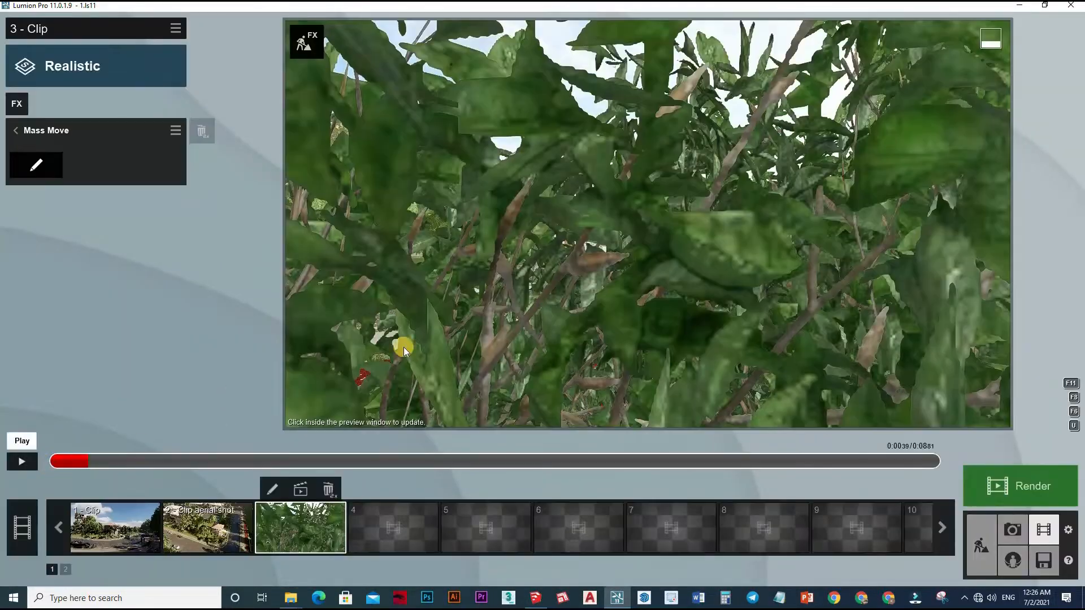
{"action": "left_click", "coordinate": [435, 336]}
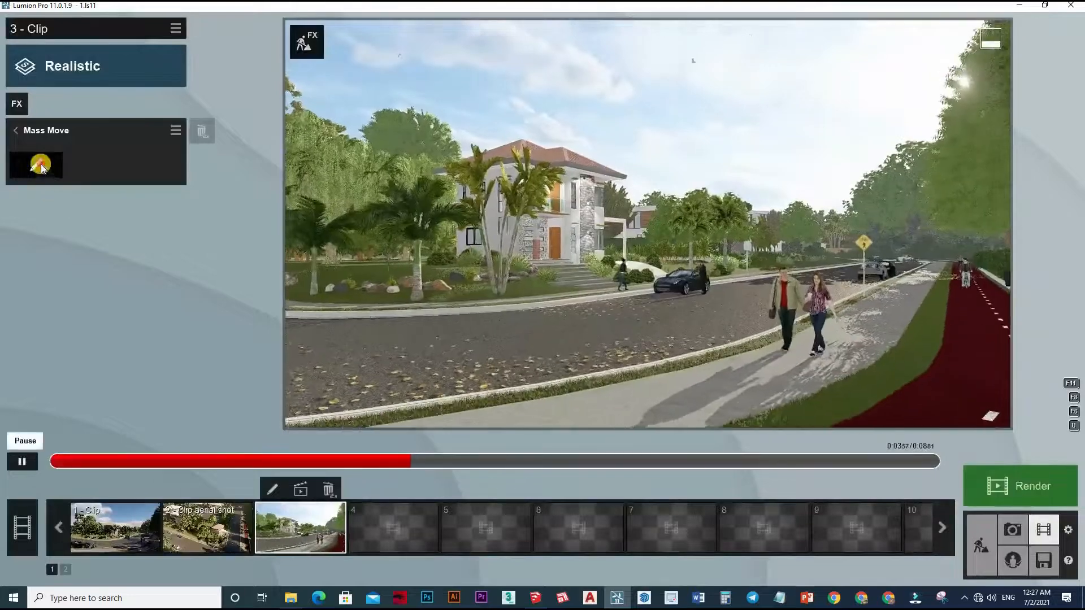
Reopen Mass Move for the third clip, set the sidewalk path's car/model speed to 8.39 km/h, and recalculate.
{"action": "left_click", "coordinate": [22, 462]}
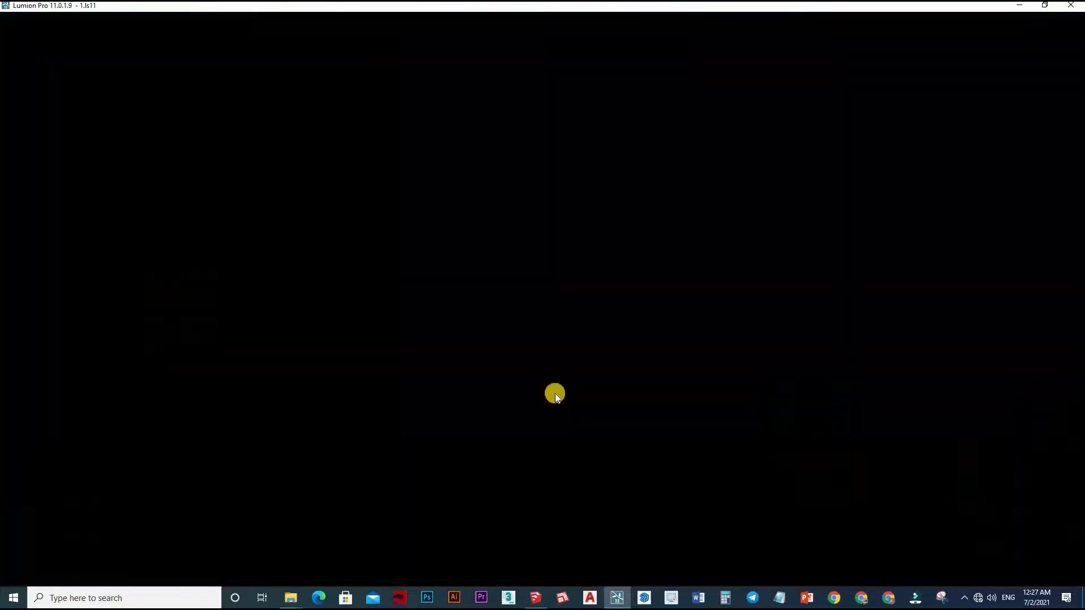
{"action": "scroll", "coordinate": [548, 488], "scroll_direction": "up", "scroll_amount": 2}
{"action": "scroll", "coordinate": [565, 395], "scroll_direction": "up", "scroll_amount": 5}
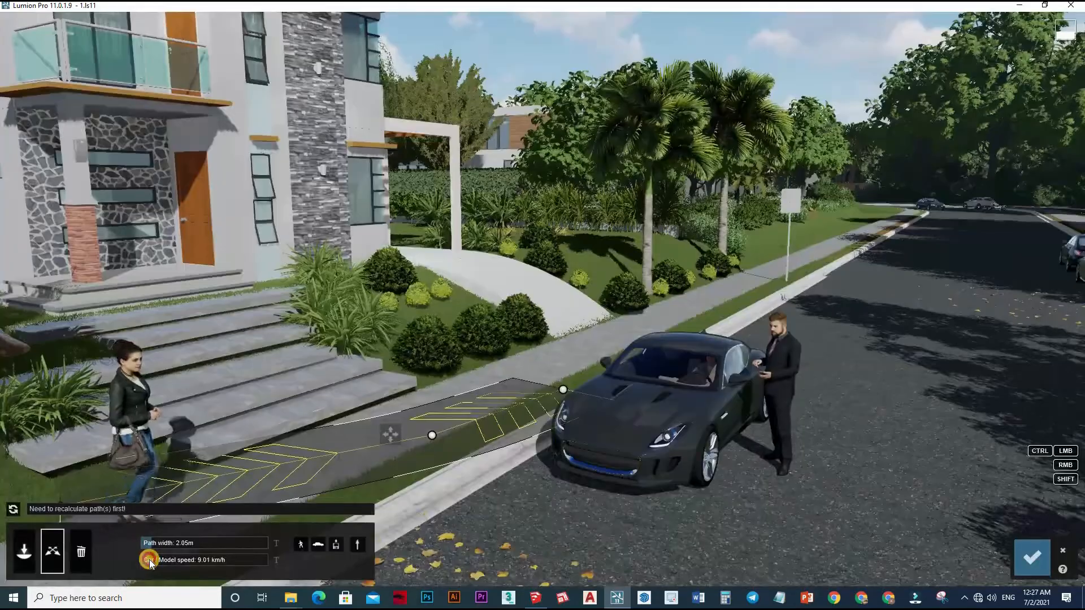
{"action": "left_click_drag", "start_coordinate": [148, 561], "coordinate": [148, 561]}
{"action": "left_click", "coordinate": [13, 511]}
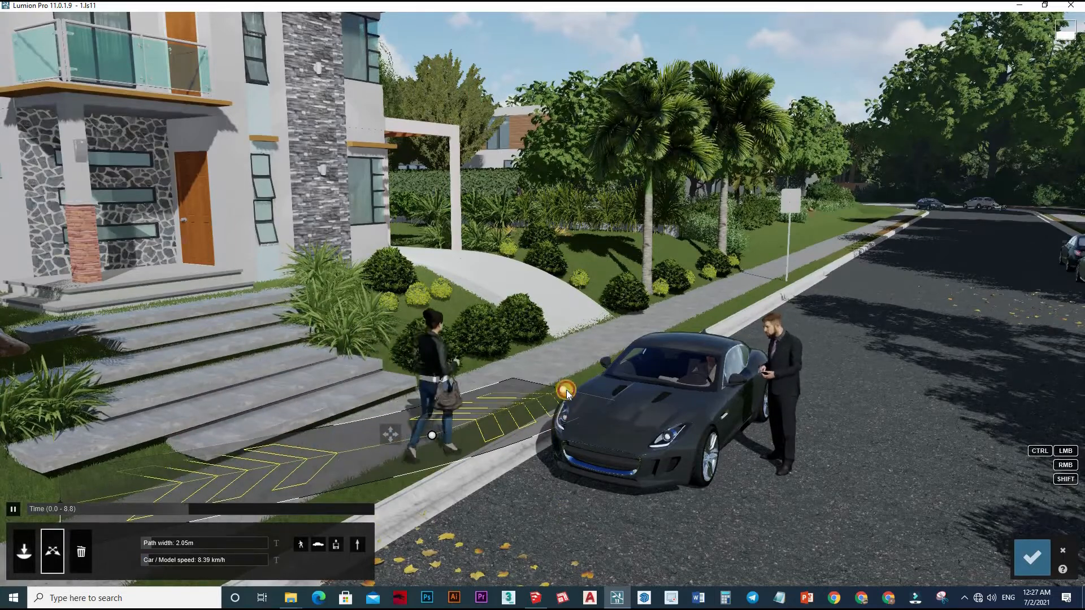
Nudge the path's end node away from the car's front, confirm the Mass Move changes, and review the clip.
{"action": "left_click_drag", "start_coordinate": [571, 385], "coordinate": [569, 384]}
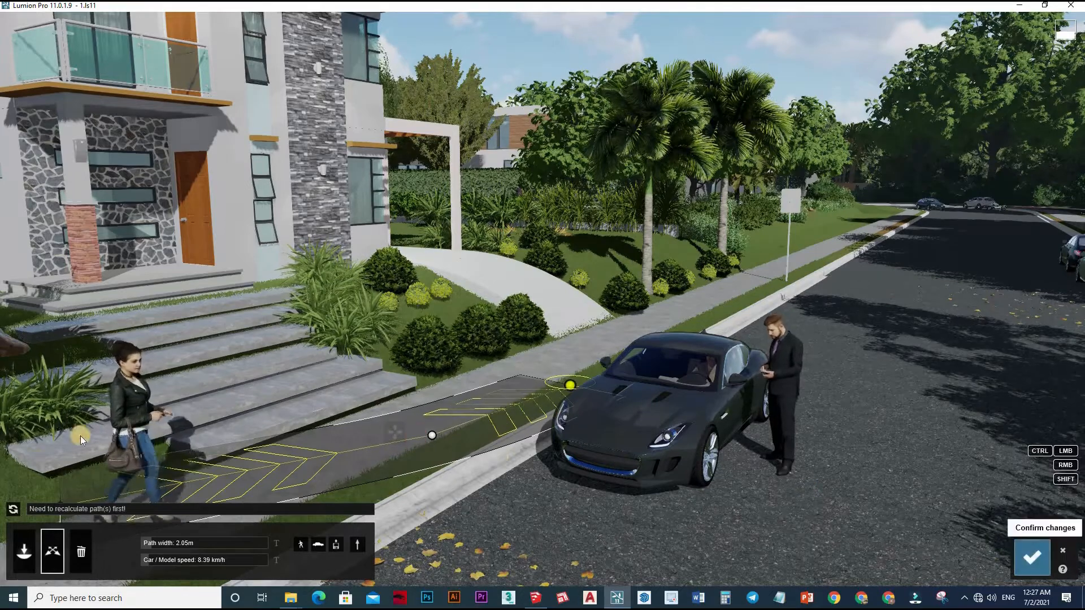
{"action": "left_click", "coordinate": [1032, 557]}
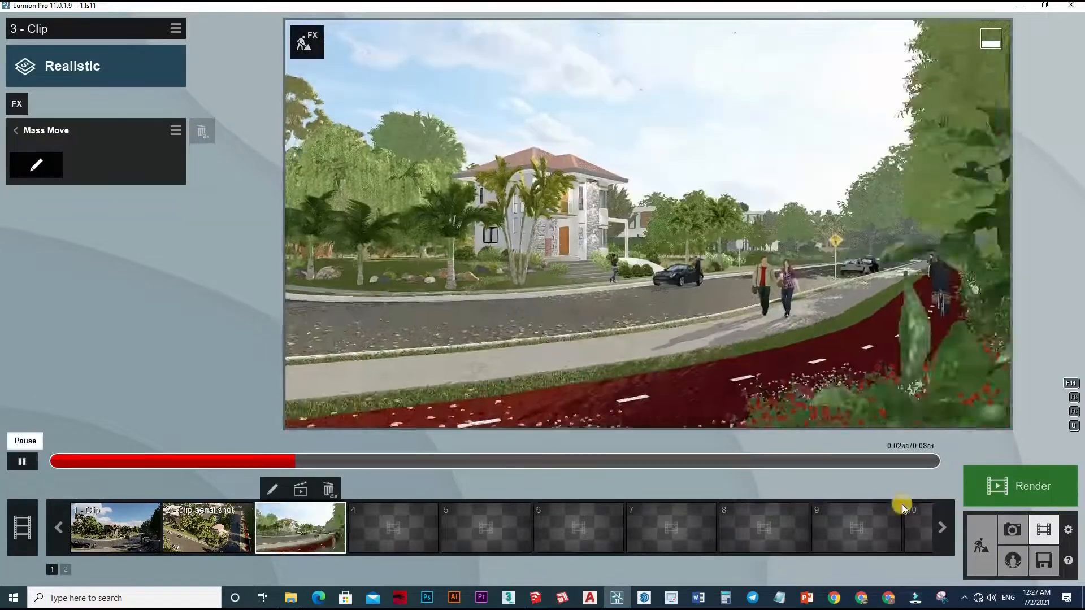
{"action": "left_click", "coordinate": [999, 499]}
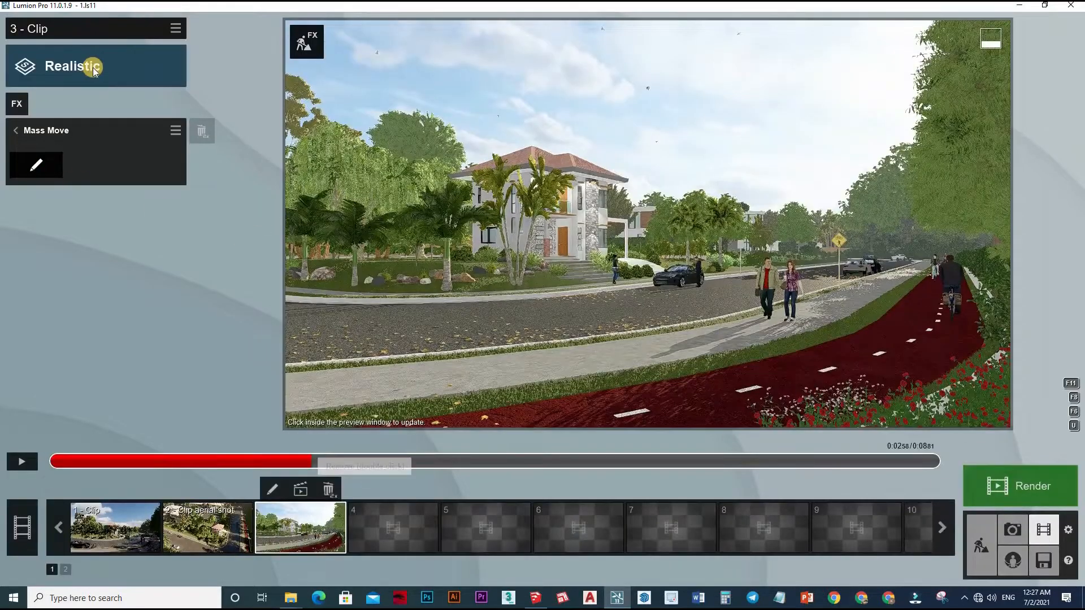
Browse the clip effect categories, add the Reflection effect, and open its reflection plane editing.
{"action": "left_click", "coordinate": [23, 99]}
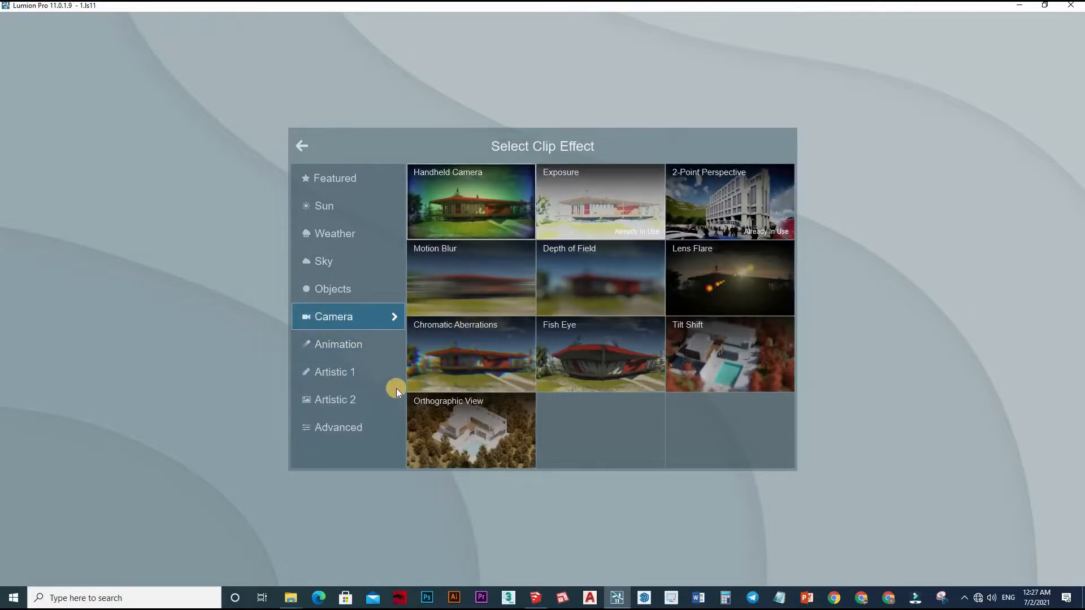
{"action": "left_click", "coordinate": [339, 351]}
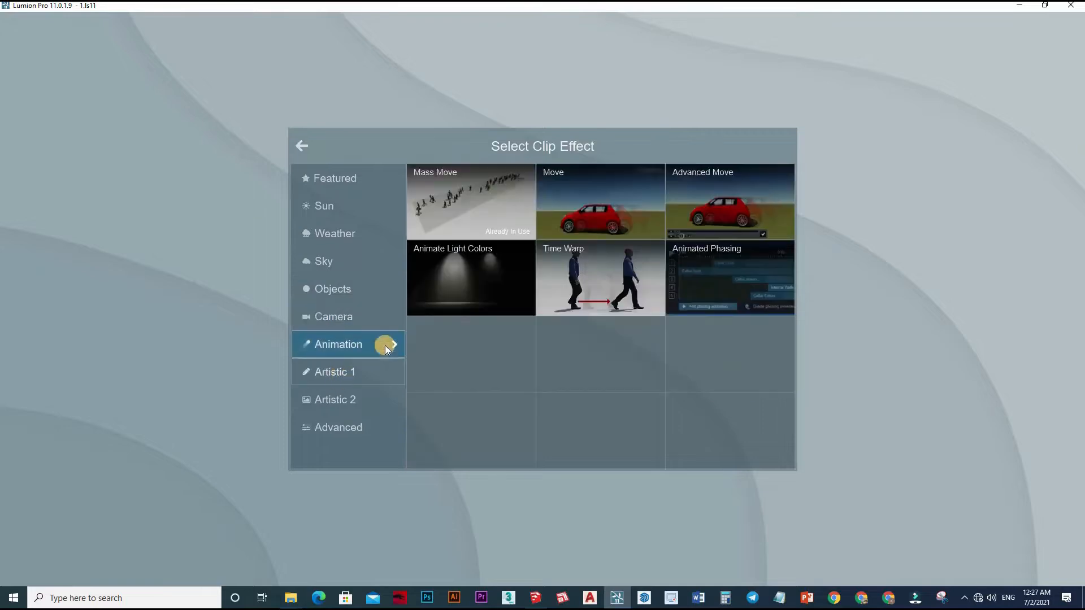
{"action": "left_click", "coordinate": [343, 370]}
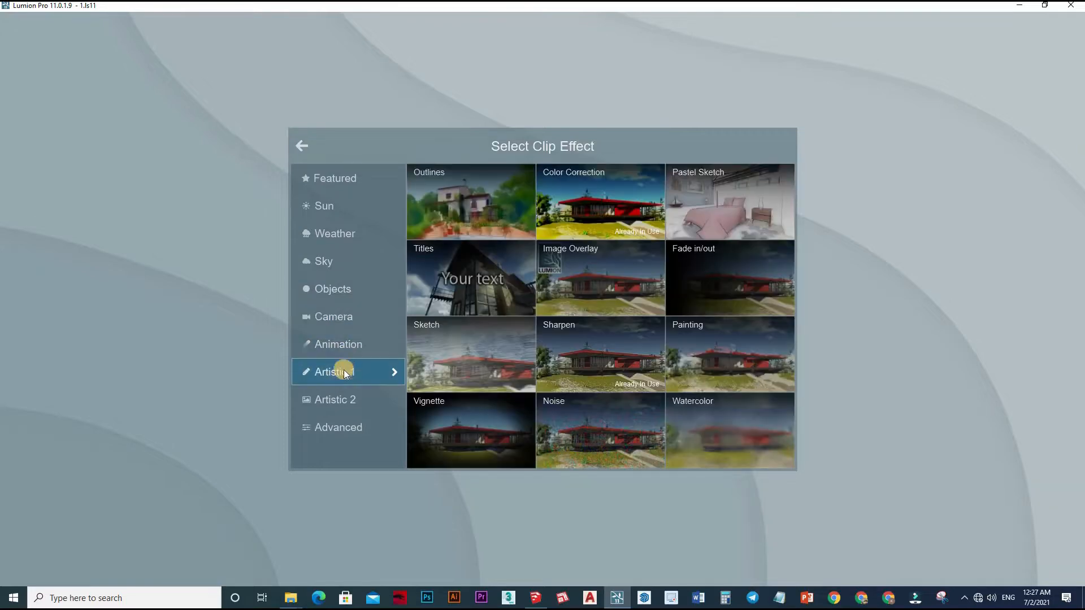
{"action": "left_click", "coordinate": [331, 207]}
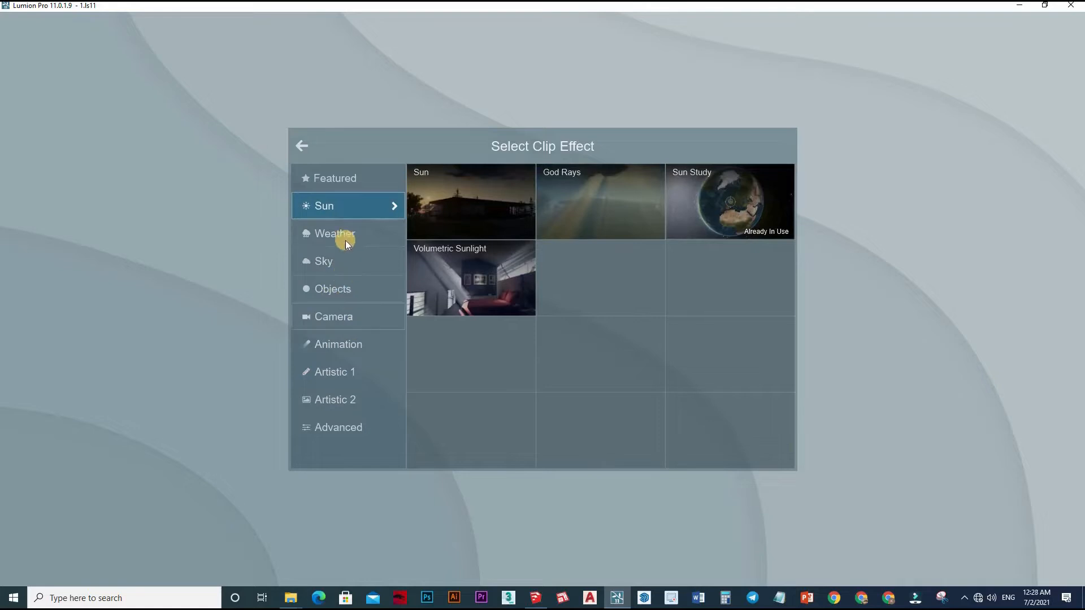
{"action": "left_click", "coordinate": [337, 180]}
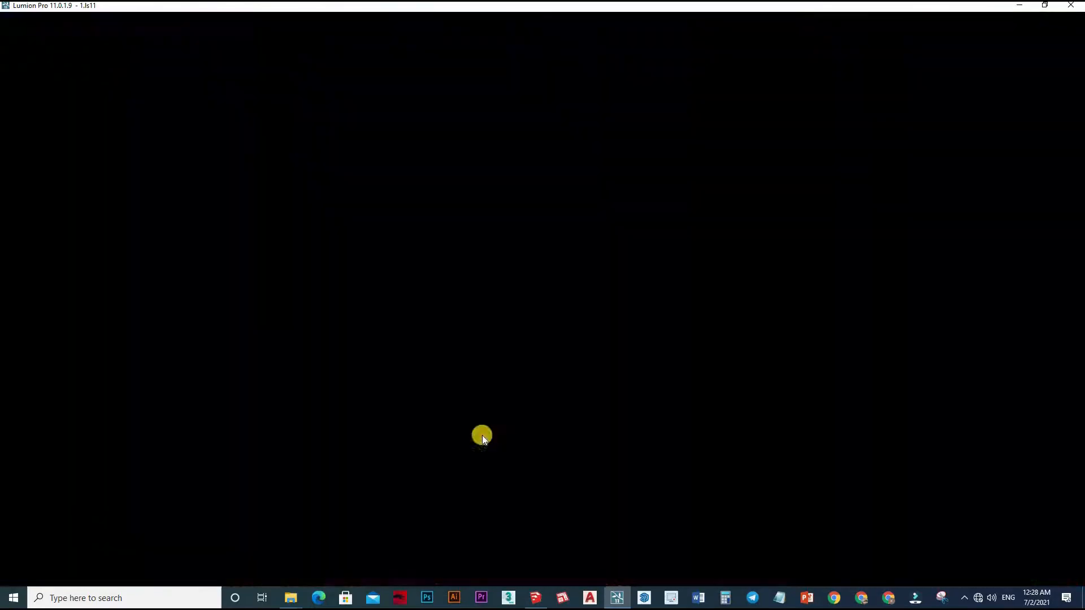
Add reflection planes on the road, the sidewalk and bike lane surface, and the glass around the house's entrance.
{"action": "left_click", "coordinate": [26, 561]}
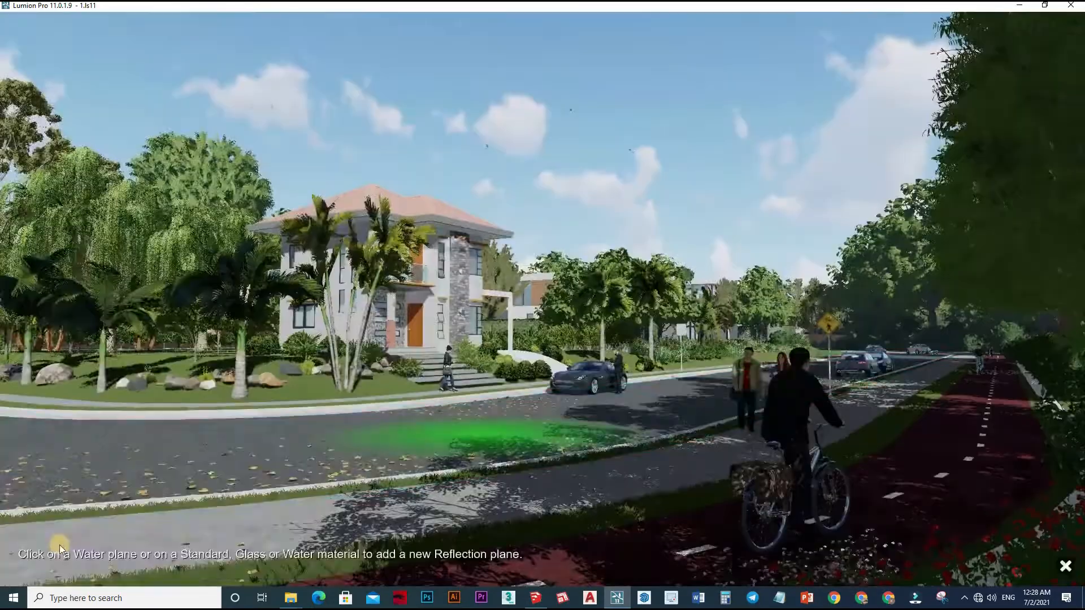
{"action": "left_click", "coordinate": [500, 438]}
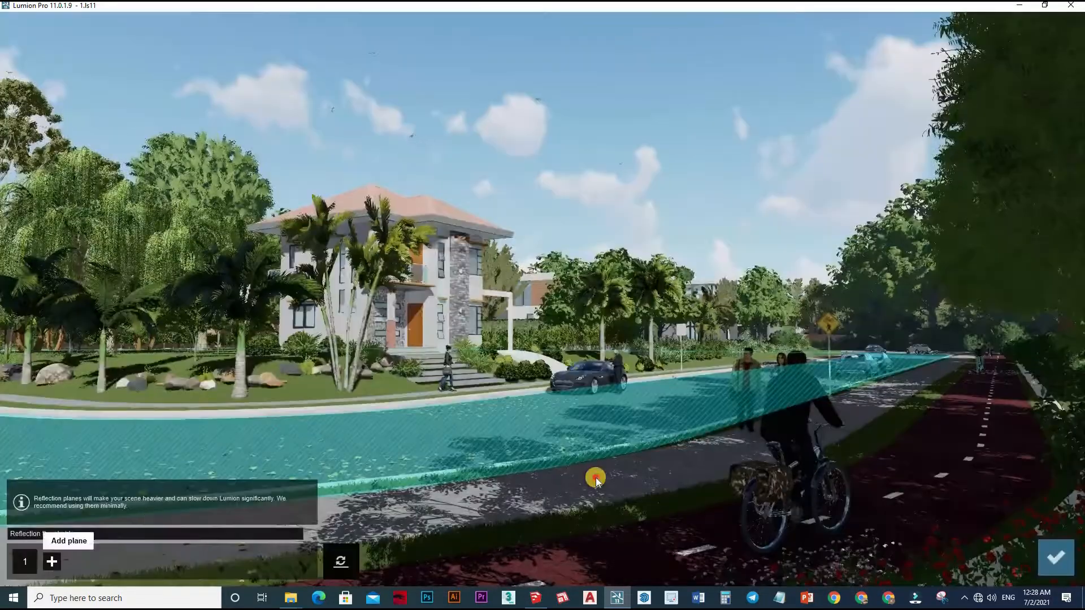
{"action": "left_click", "coordinate": [51, 561]}
{"action": "left_click", "coordinate": [599, 479]}
{"action": "left_click", "coordinate": [82, 561]}
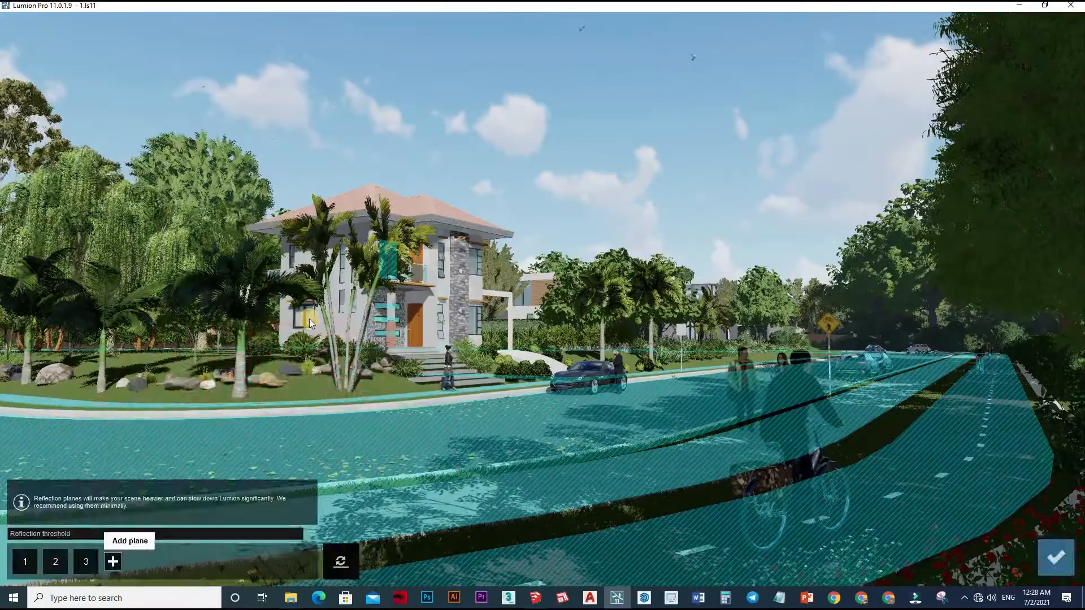
Add reflection planes on the house's side windows, front windows, balcony glass and stone-clad column, and confirm the reflection plane edits.
{"action": "left_click", "coordinate": [114, 562]}
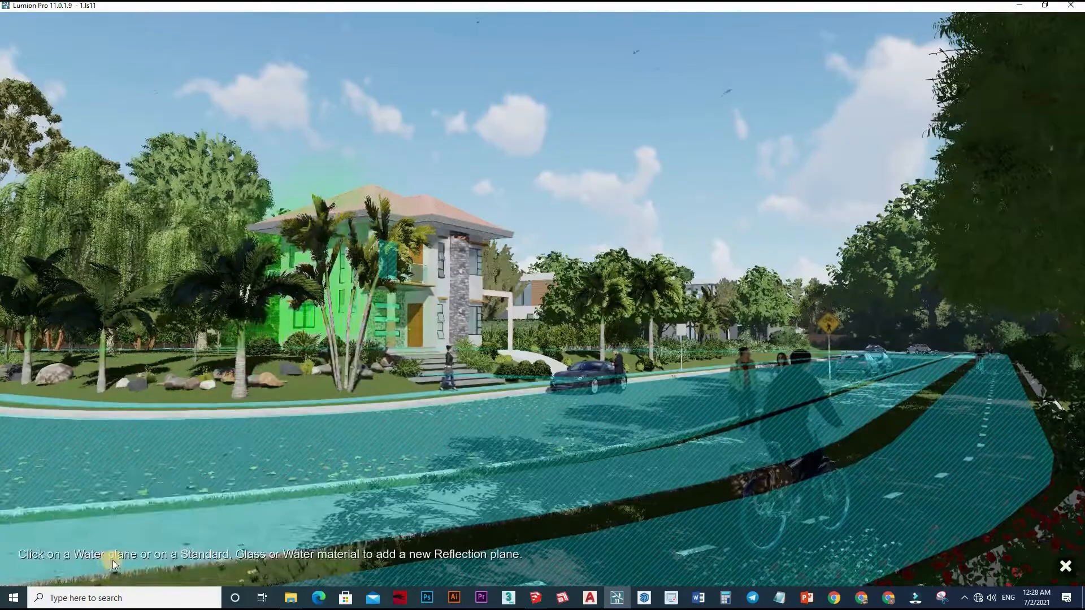
{"action": "left_click", "coordinate": [140, 559]}
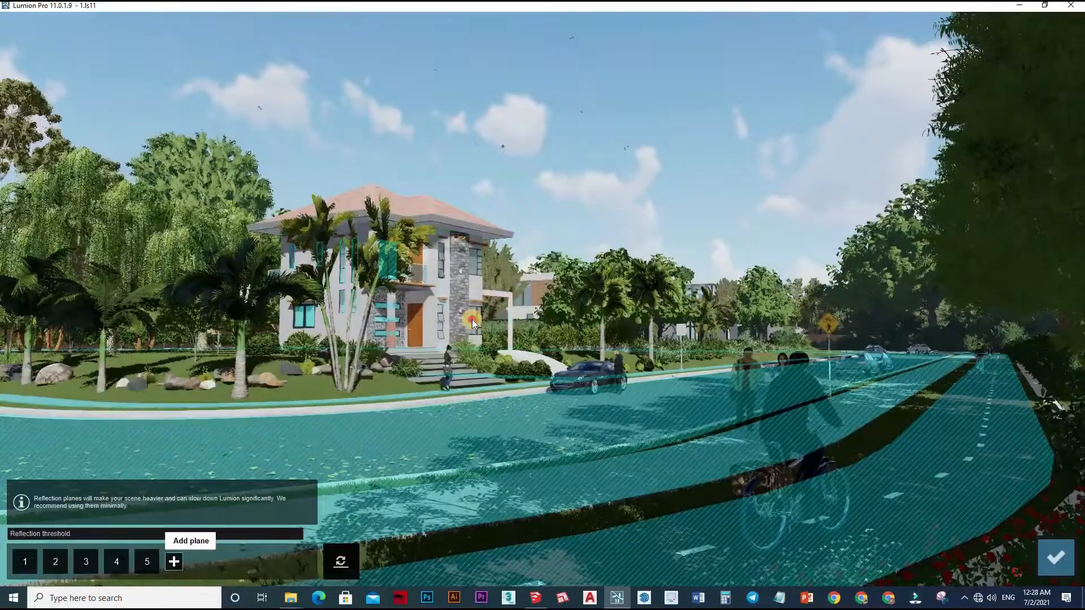
{"action": "left_click", "coordinate": [168, 561]}
{"action": "left_click", "coordinate": [354, 446]}
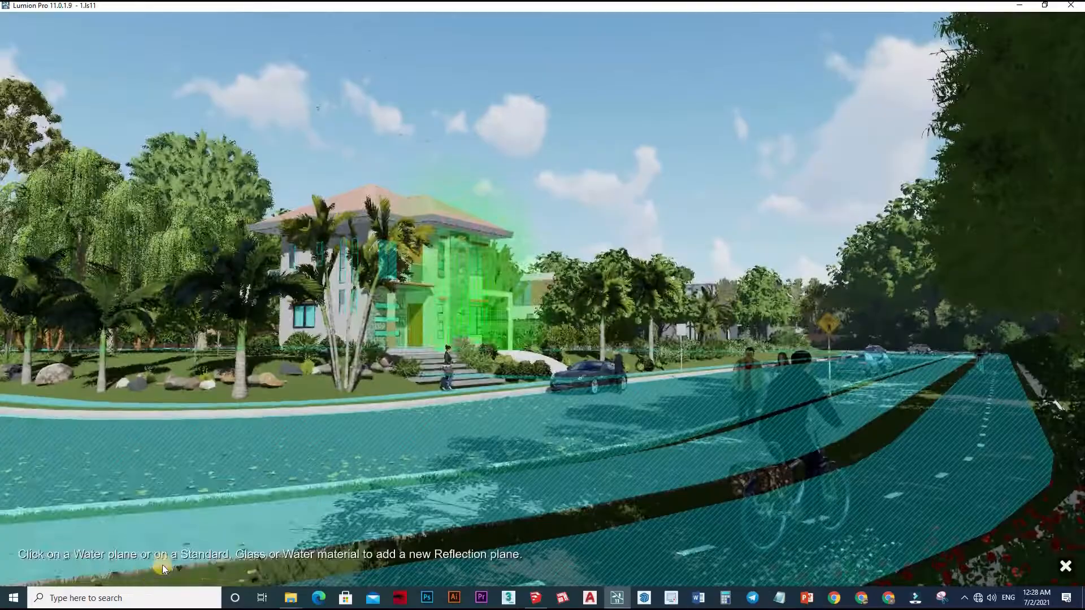
{"action": "left_click", "coordinate": [204, 561]}
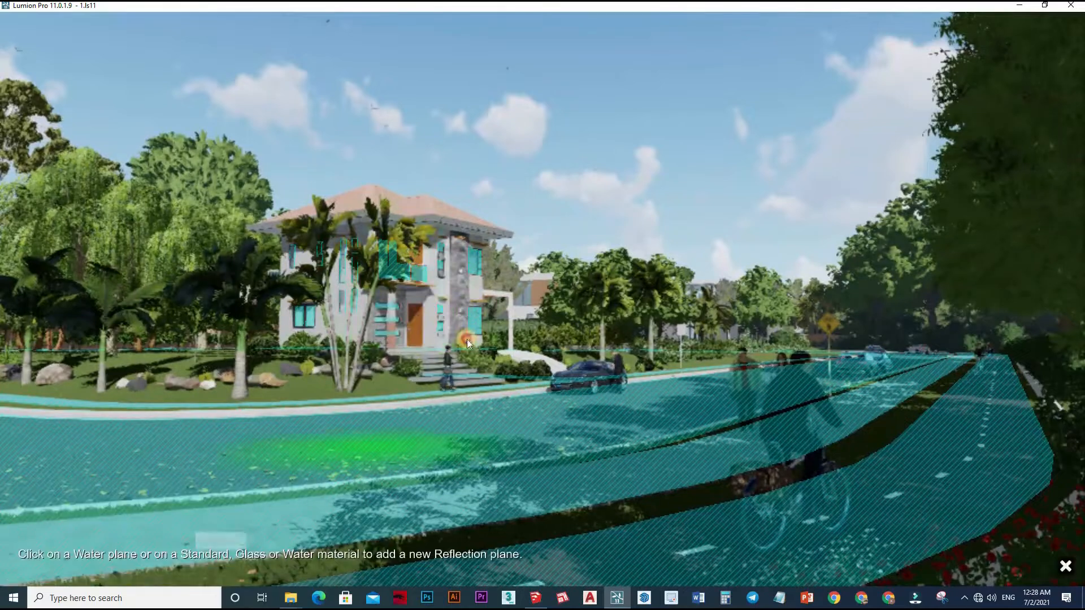
{"action": "left_click", "coordinate": [601, 512]}
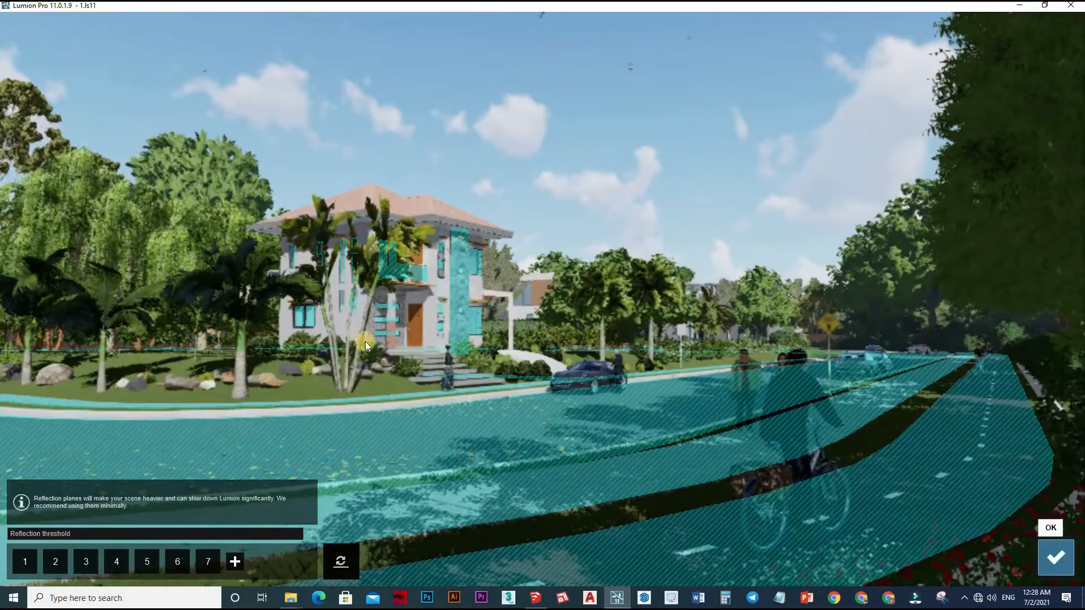
{"action": "left_click", "coordinate": [1051, 557]}
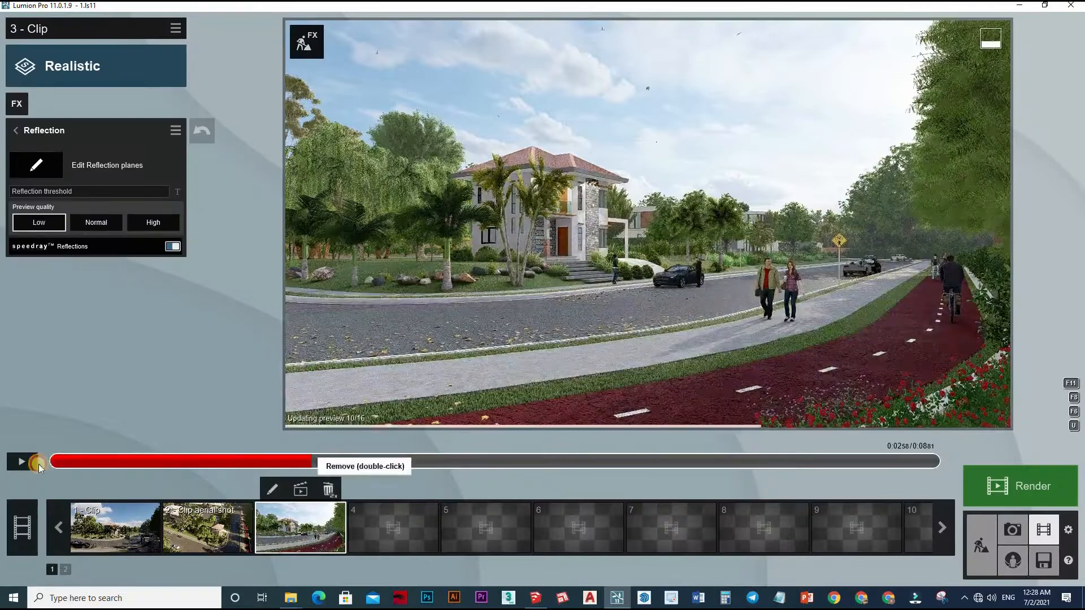
Return the third clip to its start and render the entire clip in Full HD 1920x1080 as an MP4 file named 1.
{"action": "left_click", "coordinate": [32, 463]}
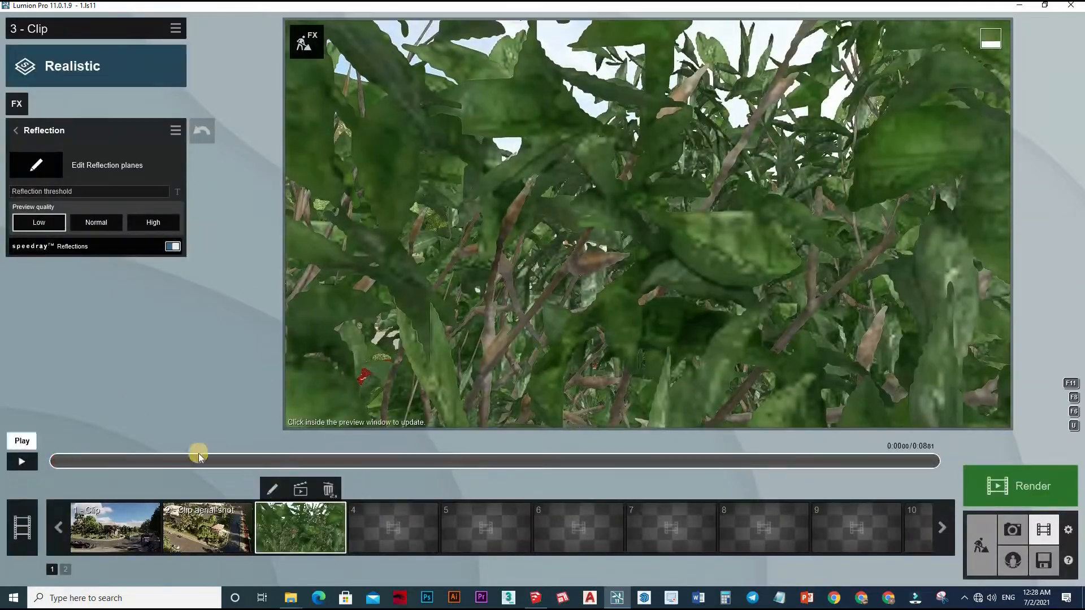
{"action": "left_click", "coordinate": [88, 459]}
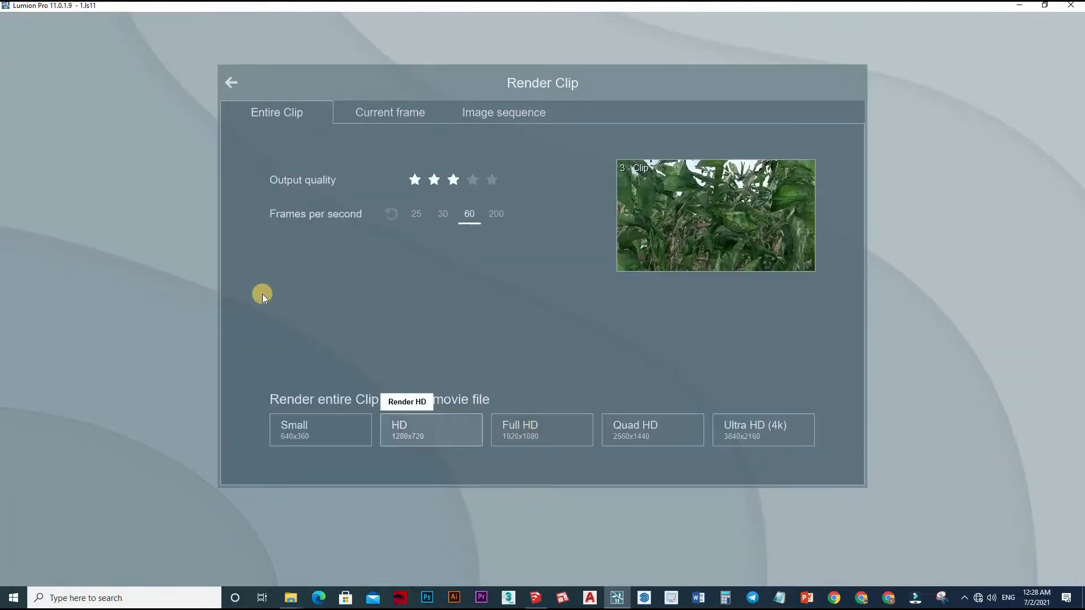
{"action": "left_click", "coordinate": [523, 429]}
{"action": "left_click", "coordinate": [374, 381]}
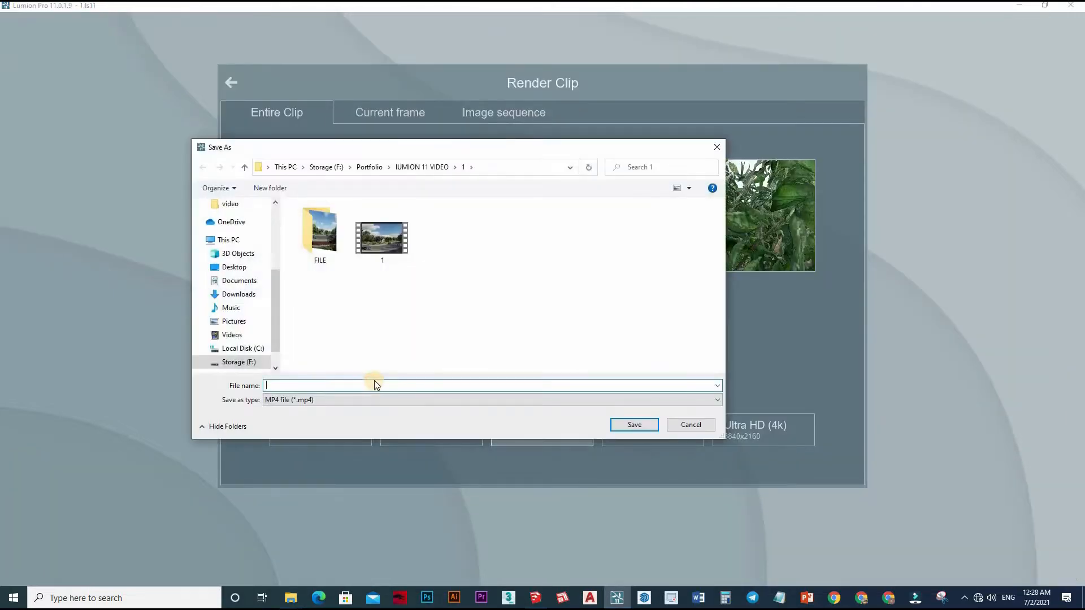
{"action": "type", "text": "1"}
{"action": "left_click", "coordinate": [639, 426]}
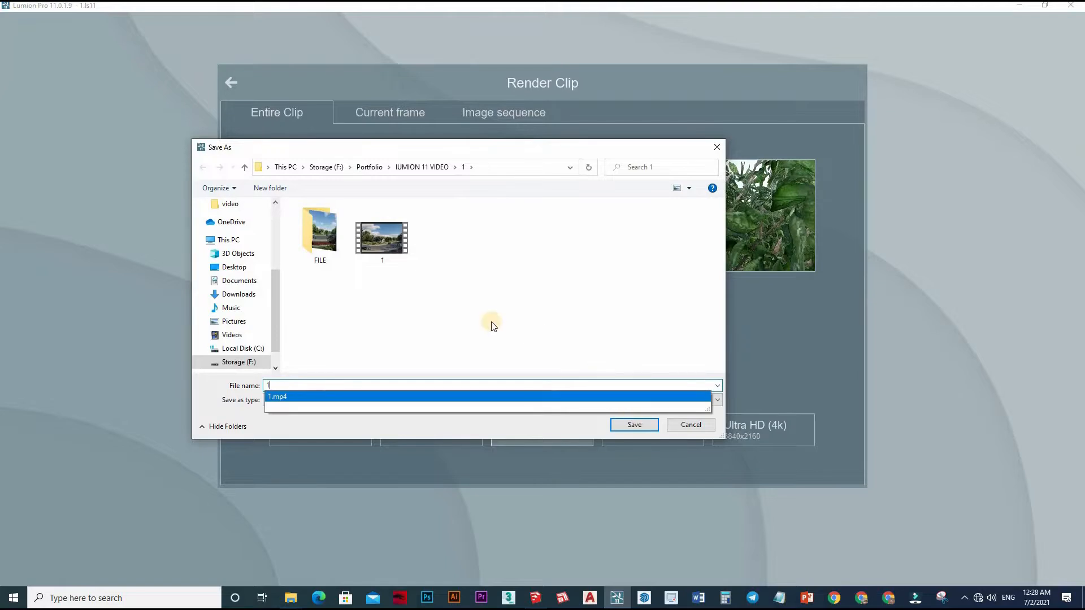
{"action": "left_click", "coordinate": [571, 340]}
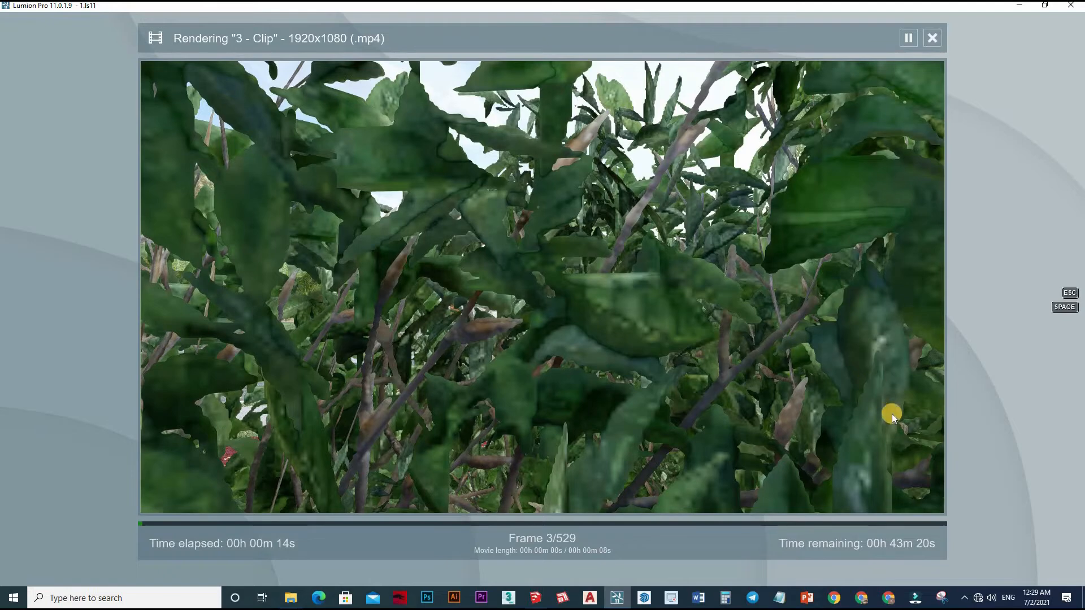
Cancel the running clip render and show the Windows desktop.
{"action": "key", "text": "Escape"}
{"action": "left_click", "coordinate": [869, 502]}
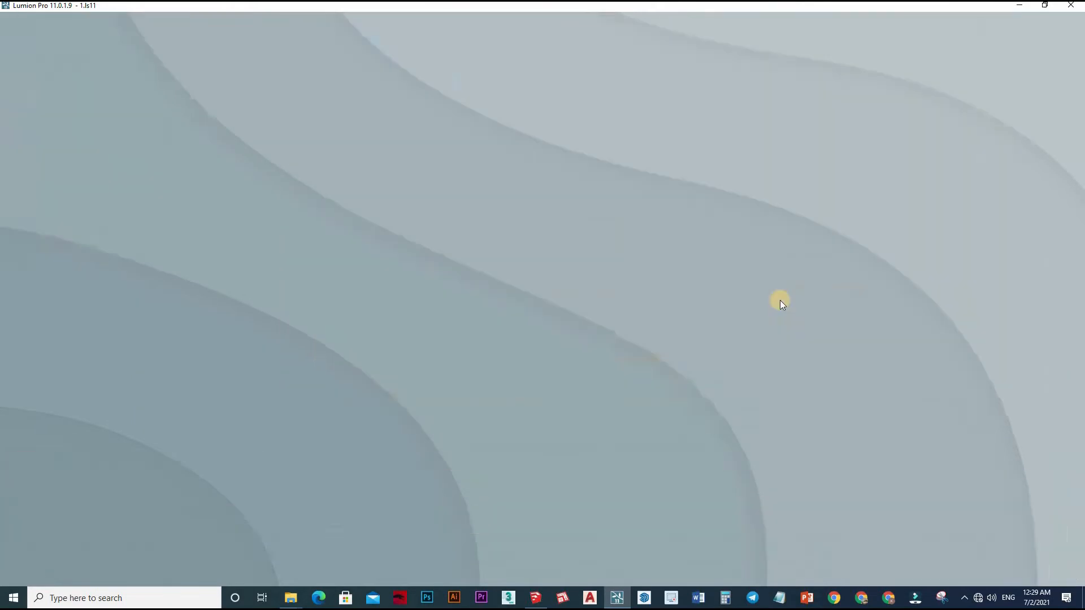
{"action": "key", "text": "super+d"}
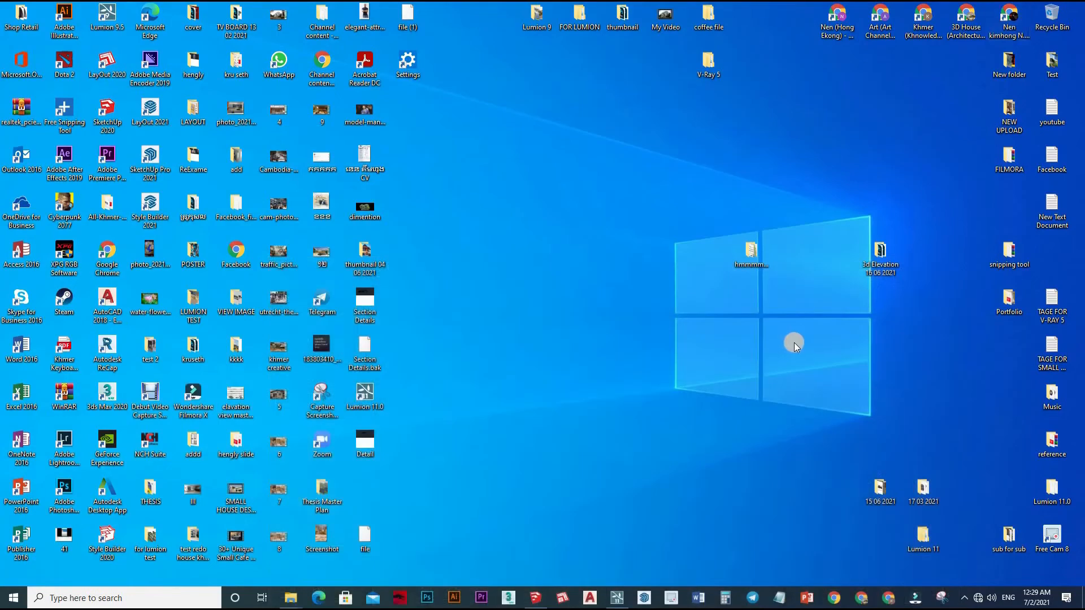